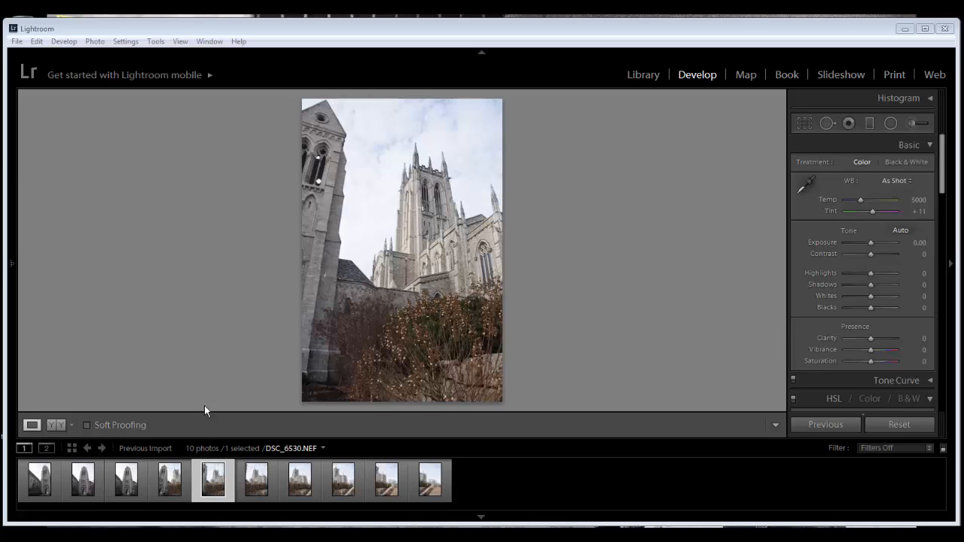
Review the first five imported photos and compare the similar tower shots DSC_6527 and DSC_6528.
click(34, 484)
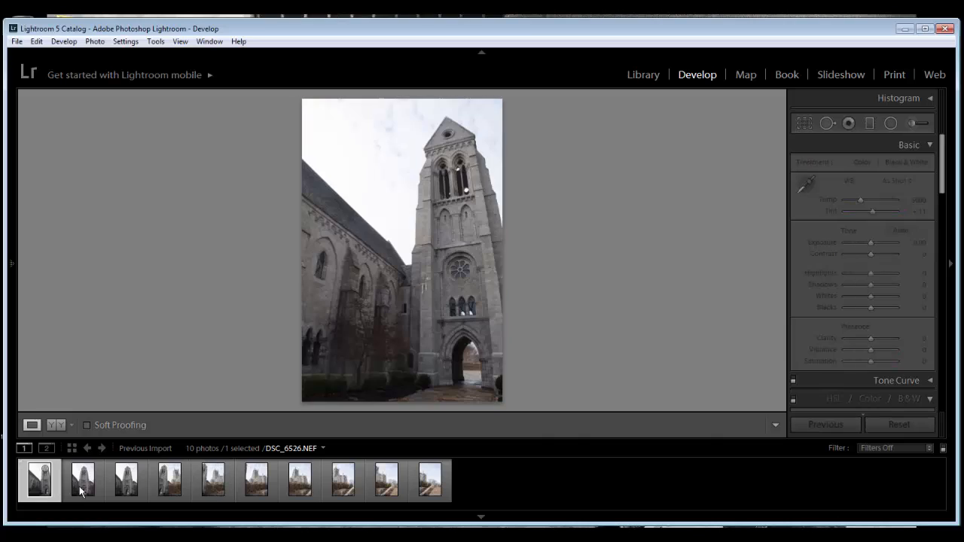
click(81, 490)
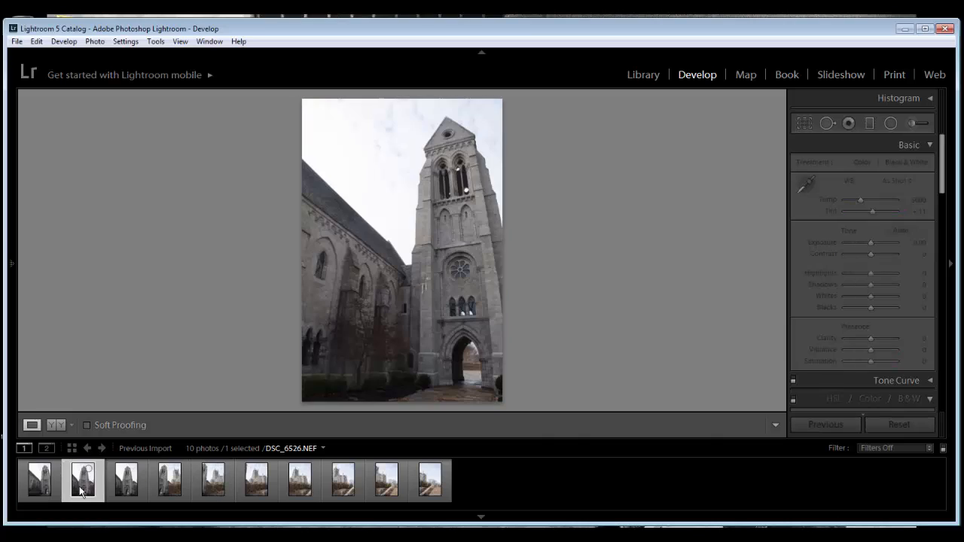
click(127, 489)
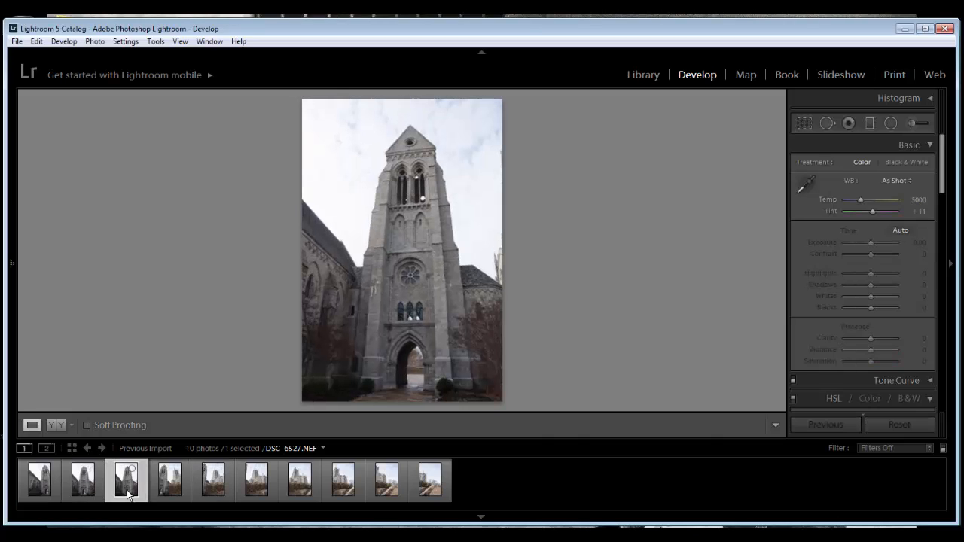
click(167, 485)
click(209, 494)
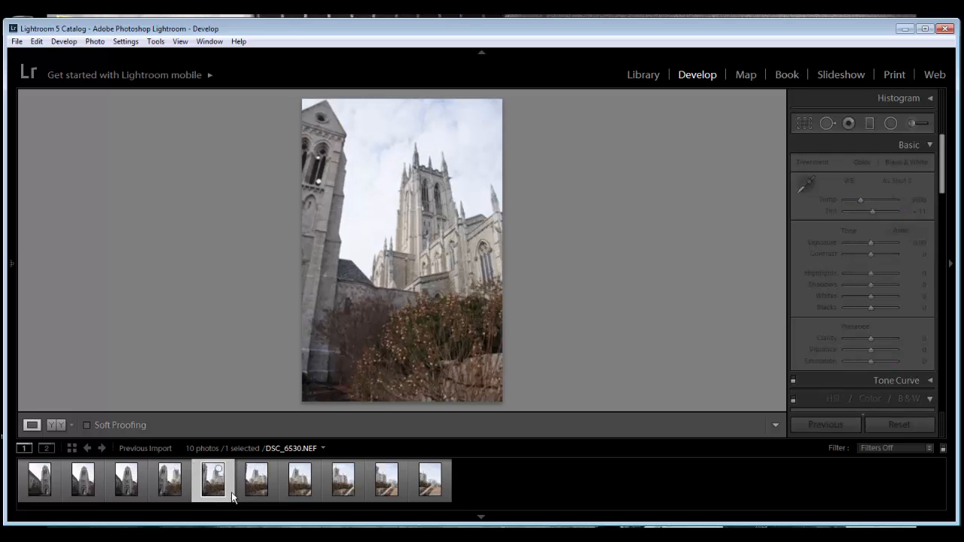
click(124, 491)
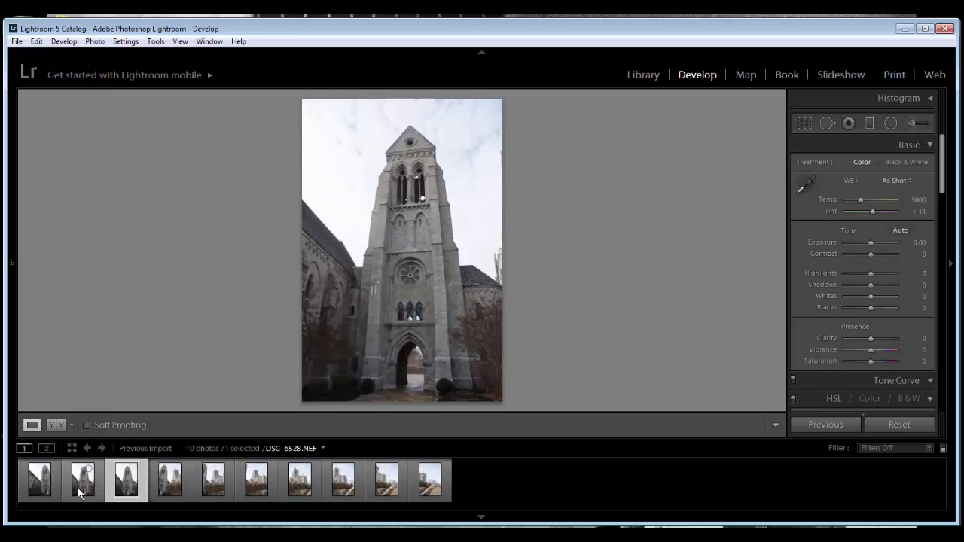
click(81, 491)
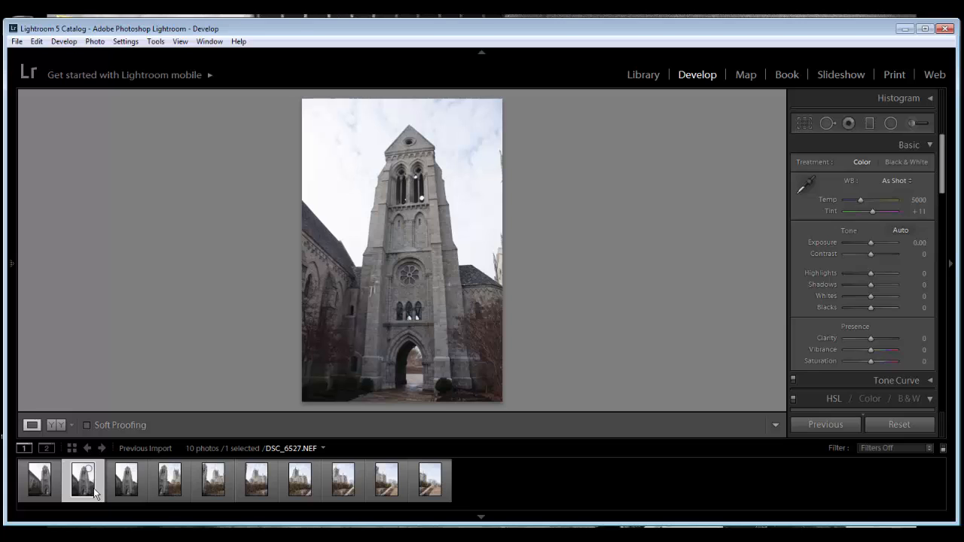
Remove the duplicate tower photo DSC_6528 from the catalog without deleting it from disk.
click(129, 494)
right_click(129, 493)
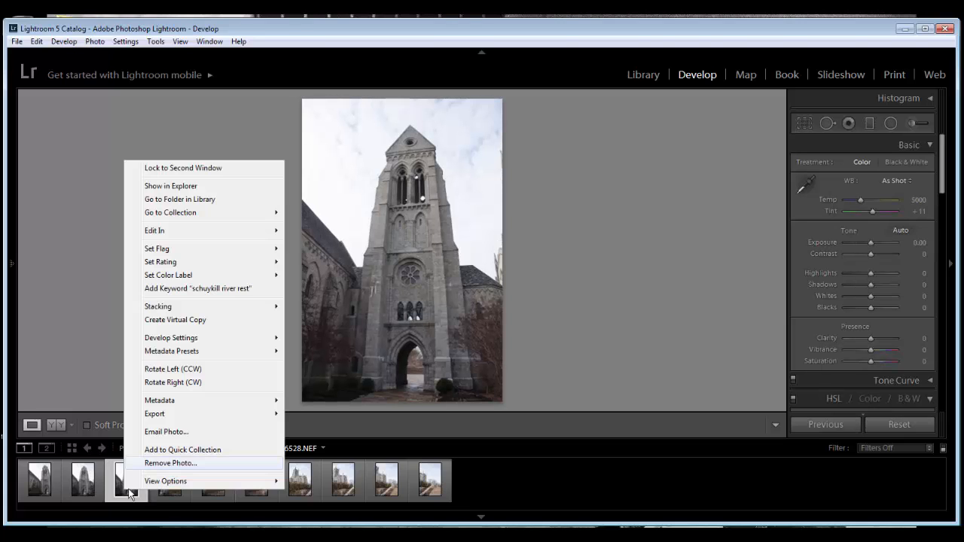
key(Return)
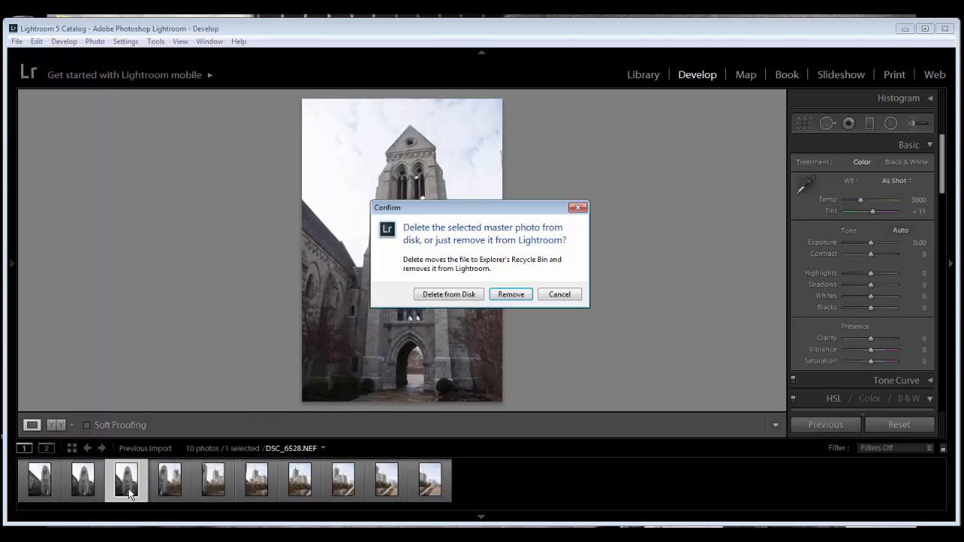
key(Return)
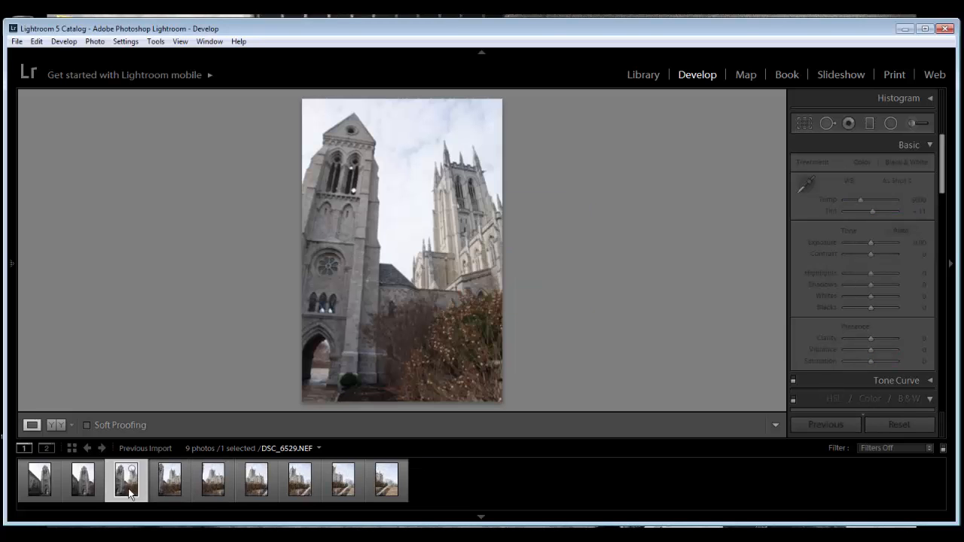
Look through the remaining photos to the end of the filmstrip and select DSC_6531 for editing.
key(Right)
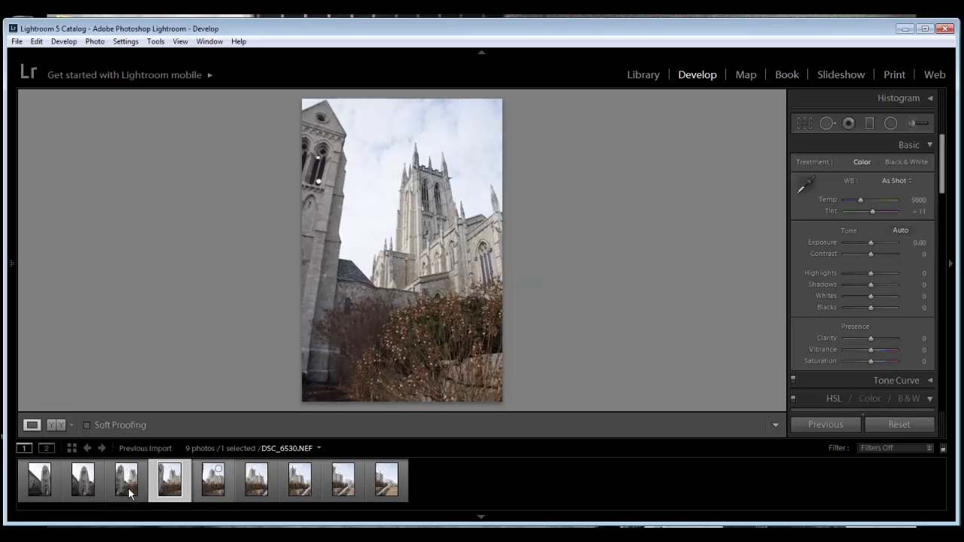
key(Right)
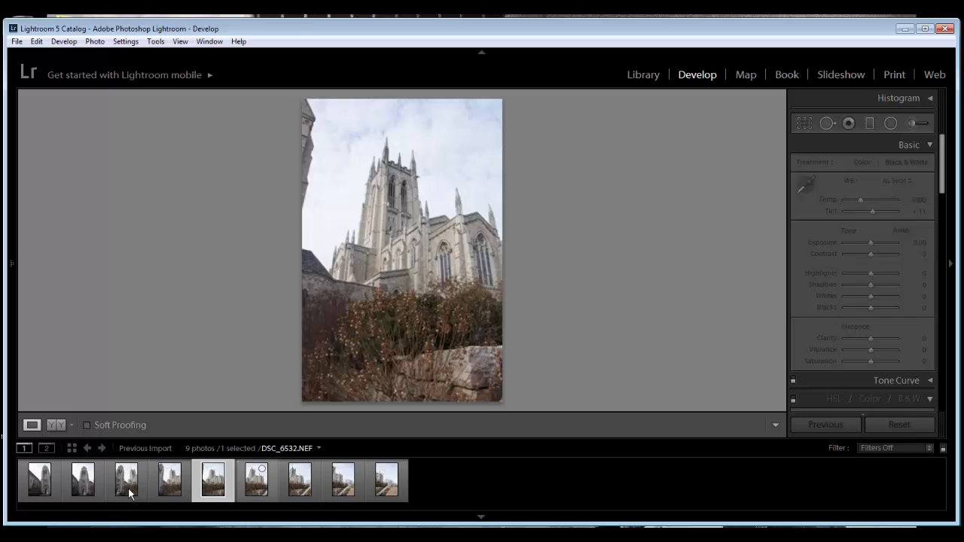
key(Right)
key(Right)
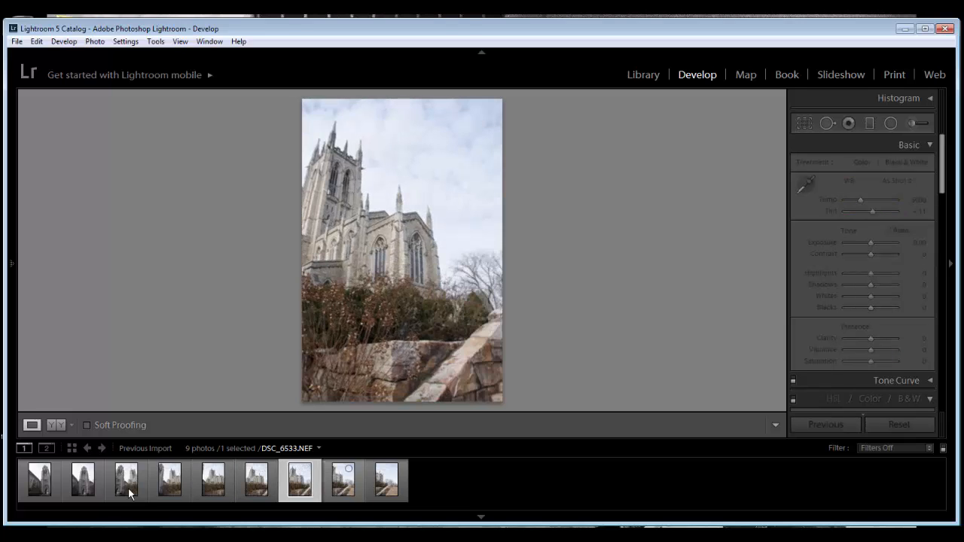
key(Right)
key(Right)
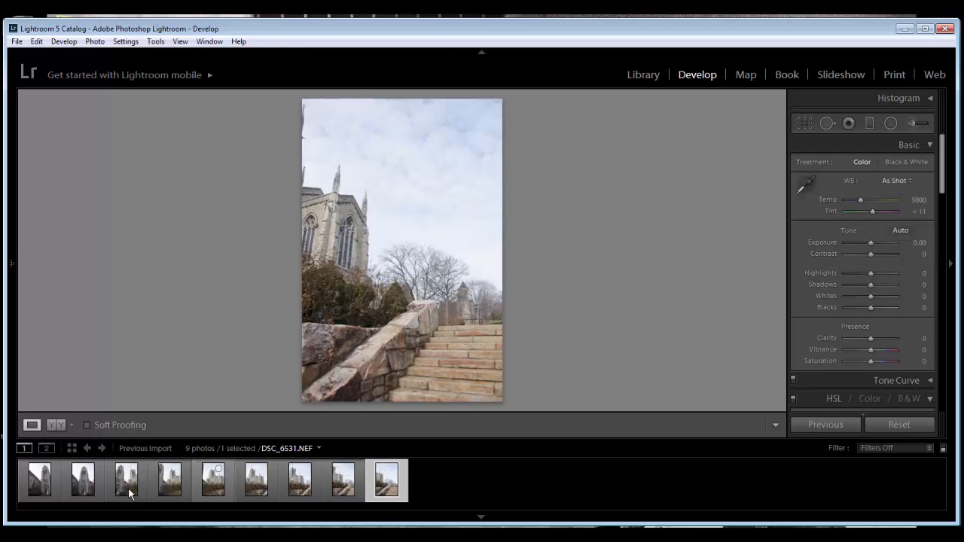
key(Left)
key(Left)
key(Left)
key(Left)
key(Left)
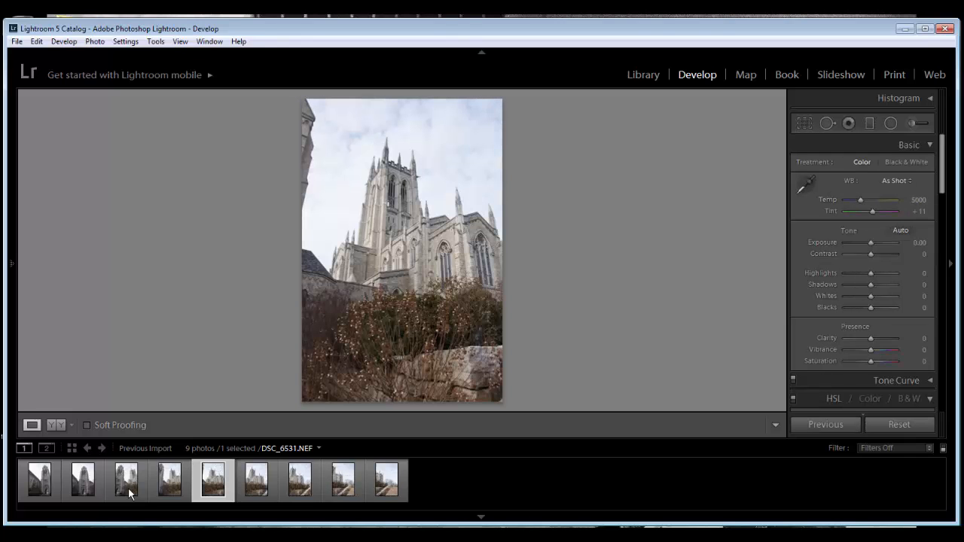
Apply the Shade white balance, lower the temperature to 6881, and set exposure to −0.24 and contrast to +14.
click(896, 181)
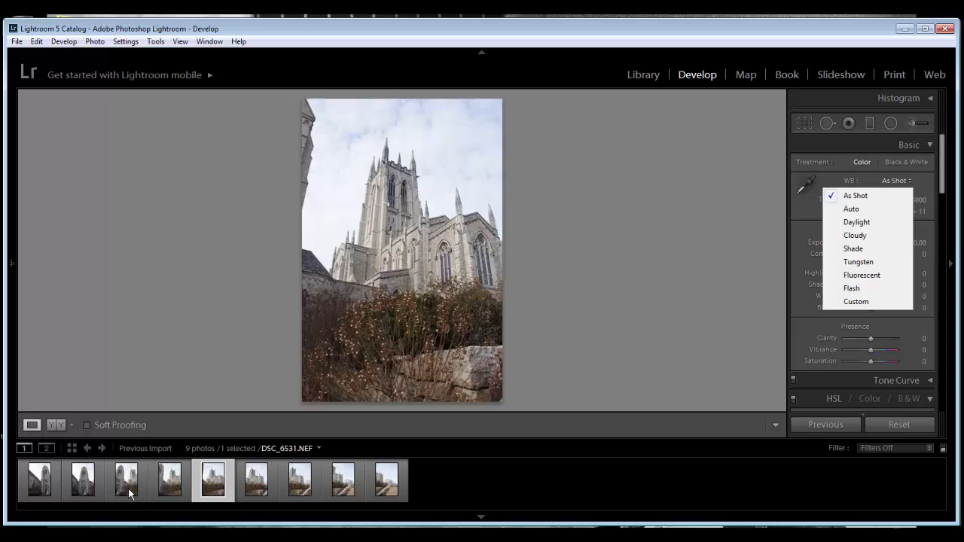
click(853, 248)
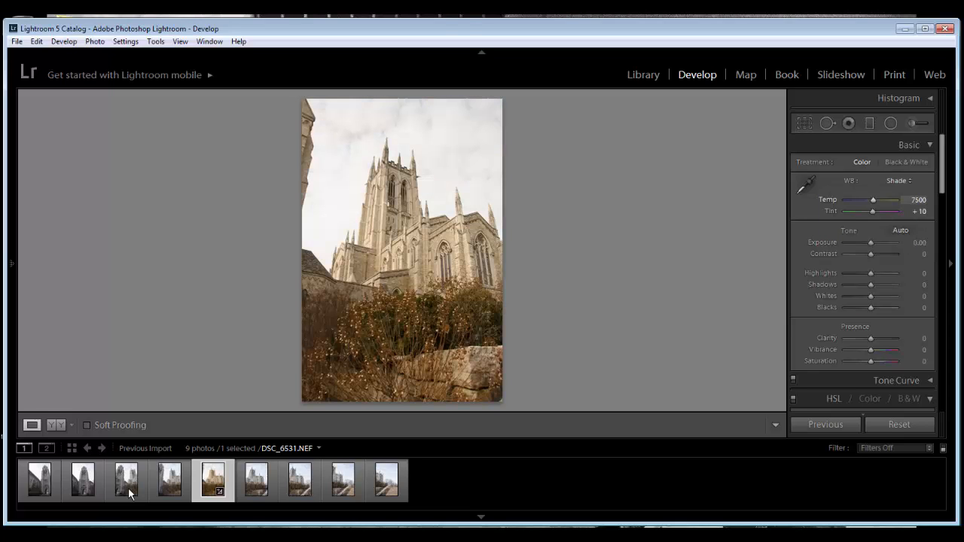
drag(873, 199, 870, 200)
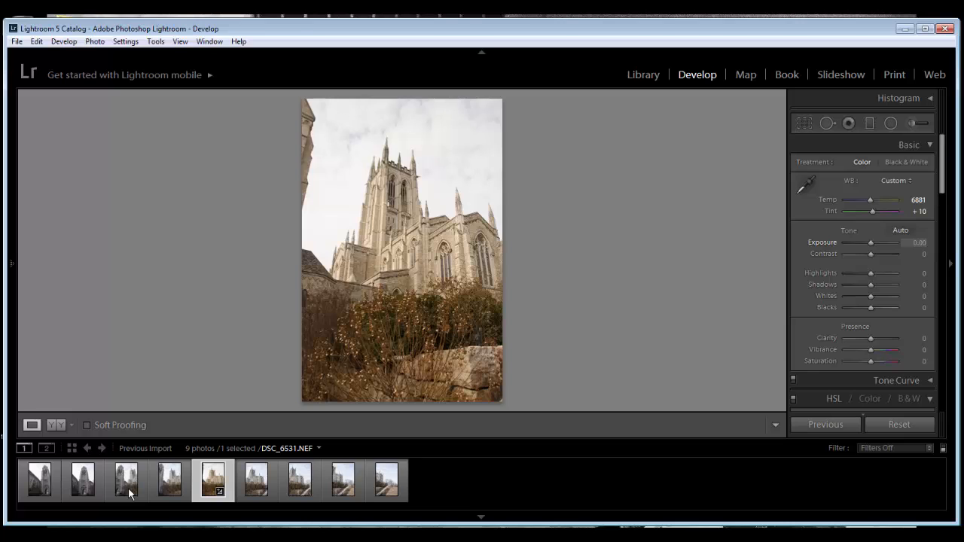
drag(871, 243, 869, 243)
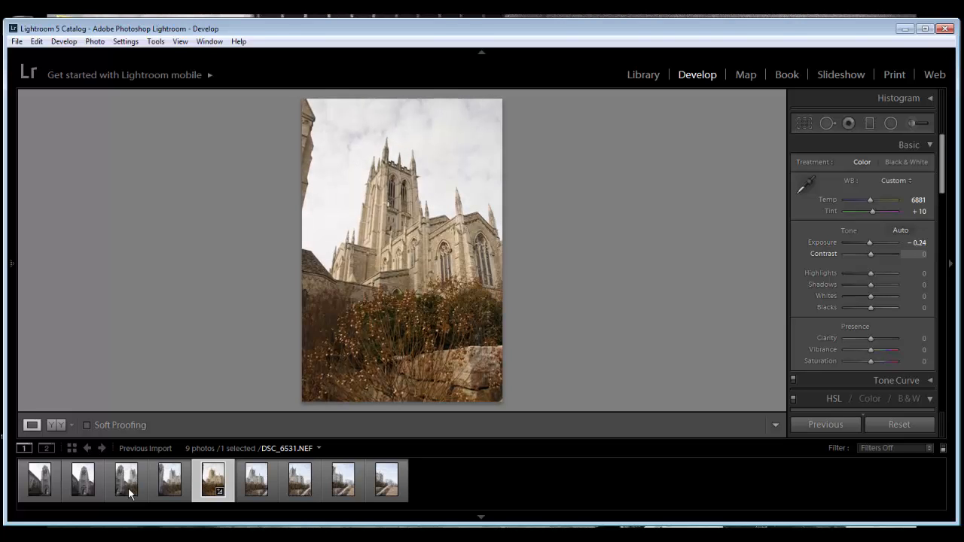
drag(871, 253, 874, 254)
Check the tower's edges at full size for colour fringing and enable Remove Chromatic Aberration in the lens corrections.
key(z)
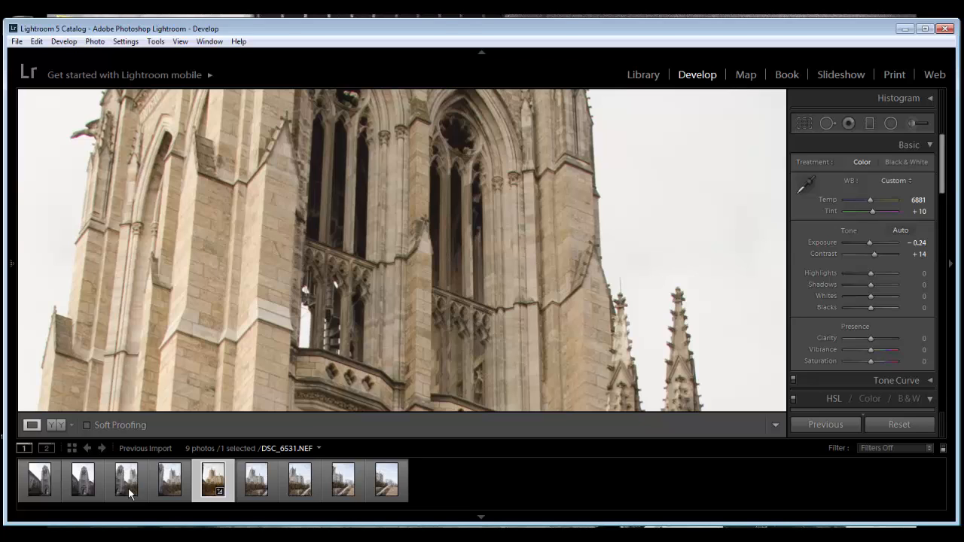
key(z)
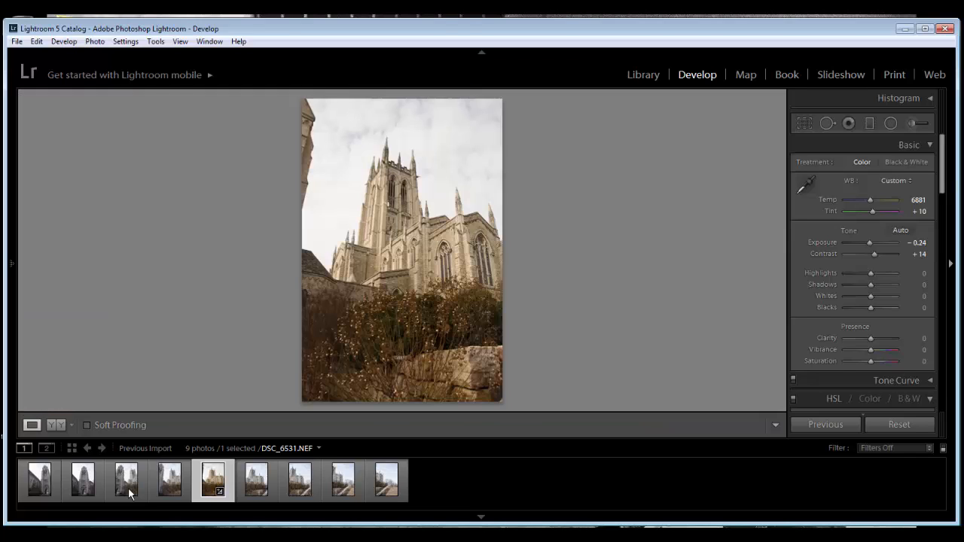
scroll(863, 272, down, 8)
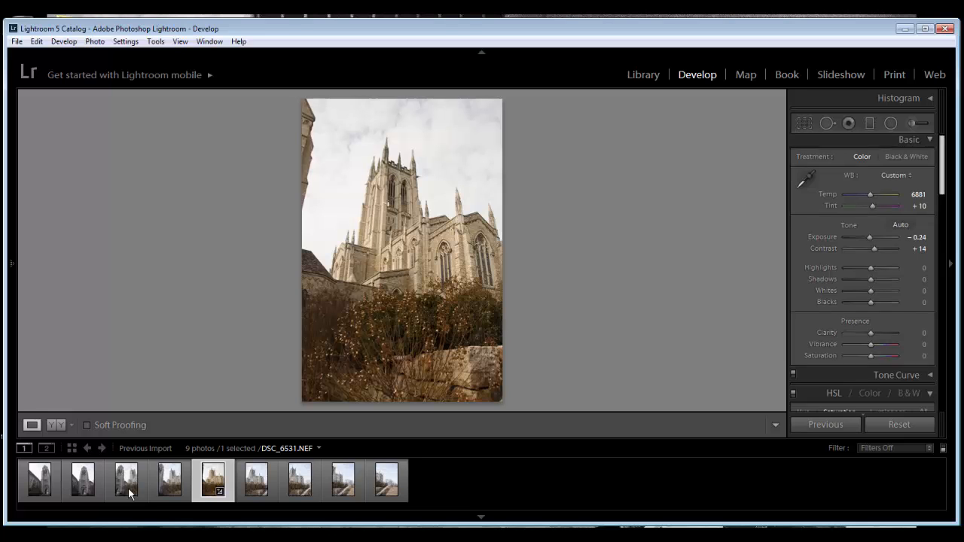
scroll(862, 272, down, 6)
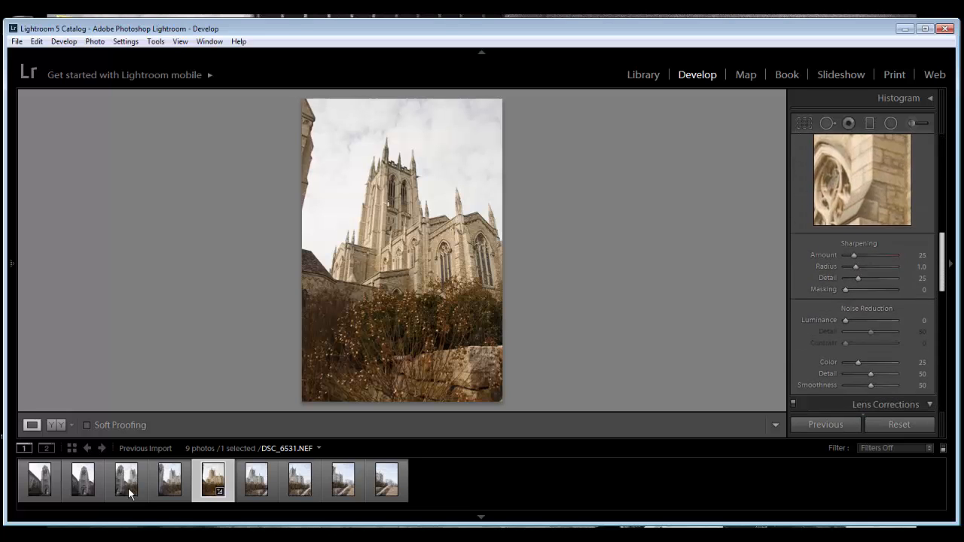
scroll(862, 272, down, 2)
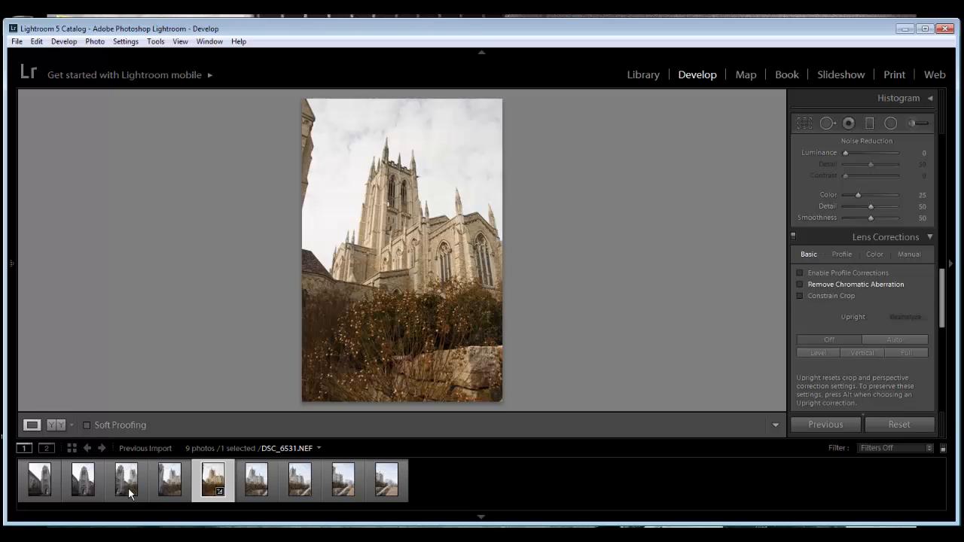
click(800, 285)
Set highlights to −100, shadows to +100, whites to +38 and blacks to −43, checking the stonework detail up close.
mouse_move(942, 298)
mouse_down()
mouse_move(942, 349)
mouse_move(941, 164)
mouse_up()
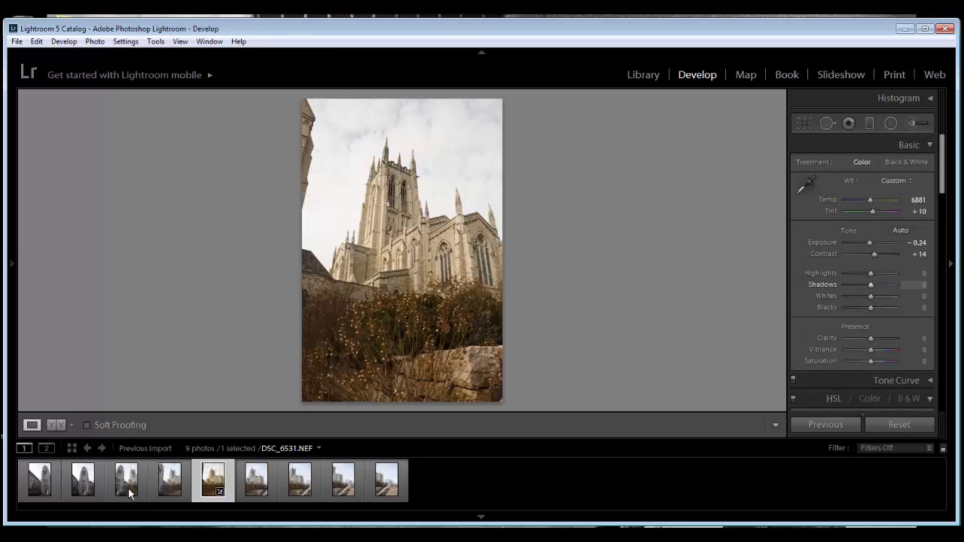
drag(871, 273, 845, 273)
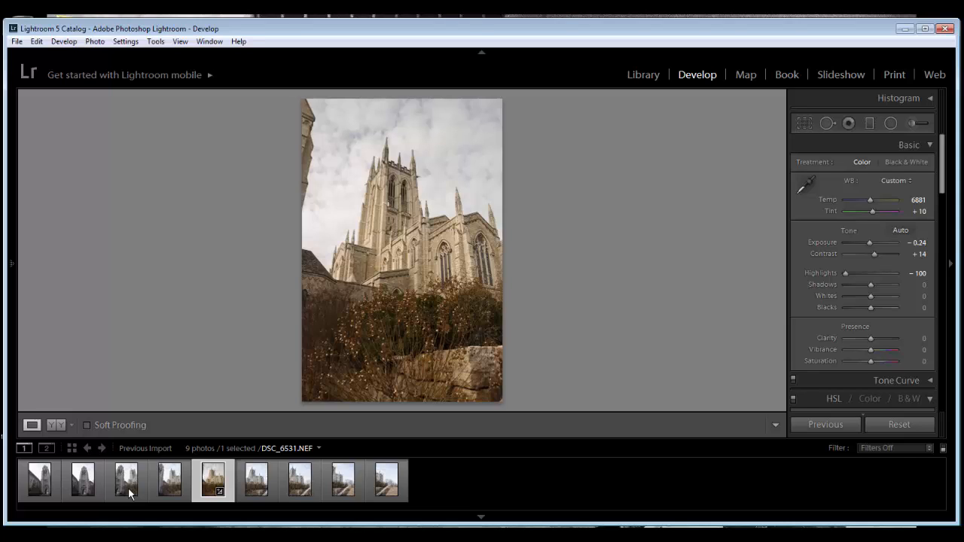
key(comma)
key(comma)
key(comma)
key(z)
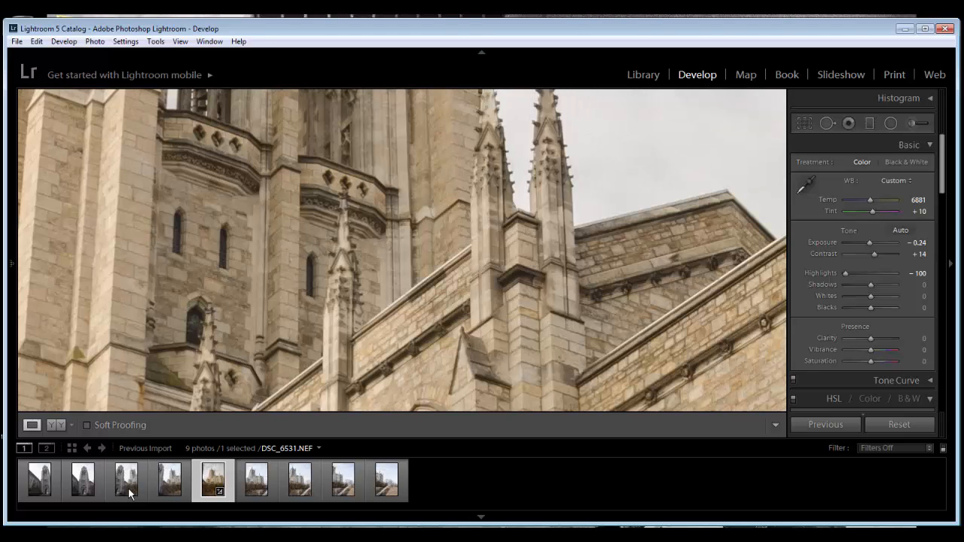
key(z)
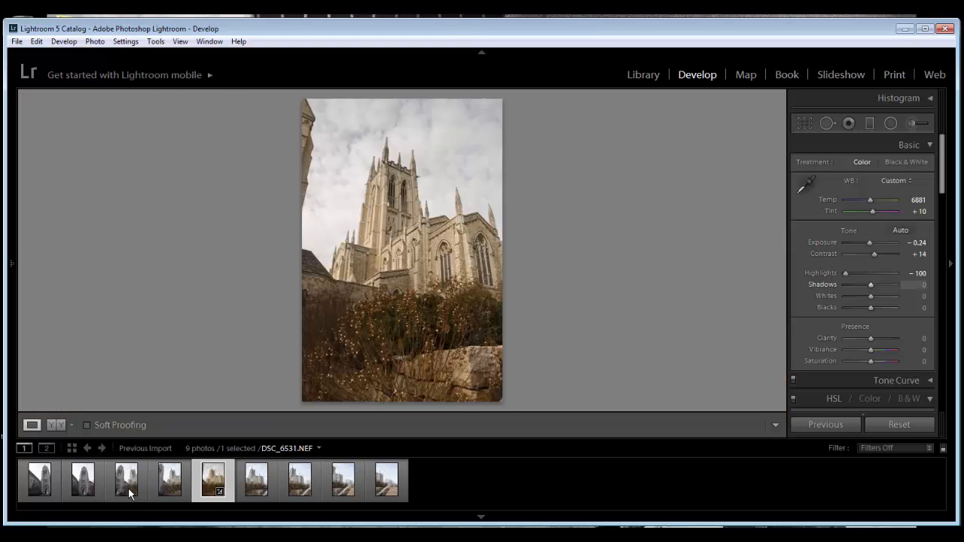
drag(870, 284, 896, 285)
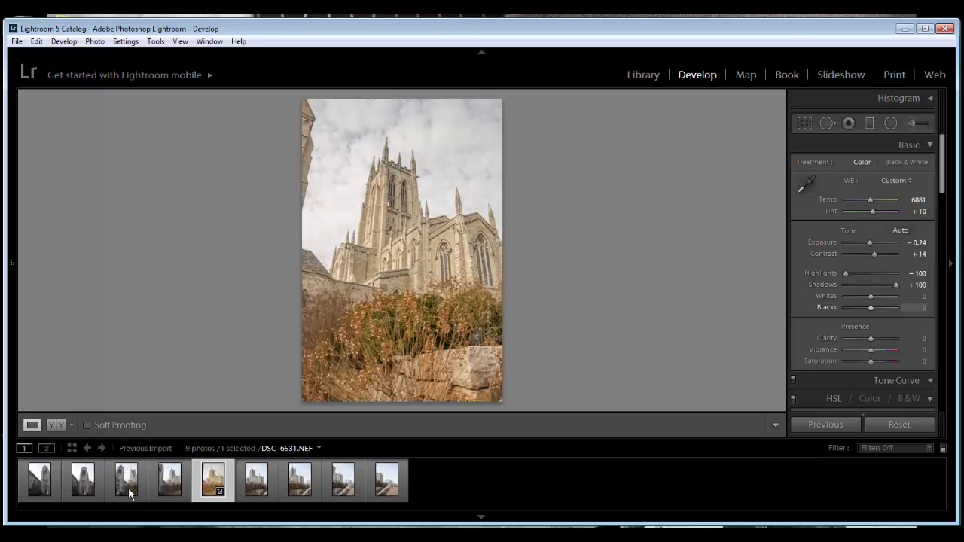
mouse_move(870, 296)
mouse_down()
mouse_move(882, 296)
mouse_move(860, 307)
mouse_up()
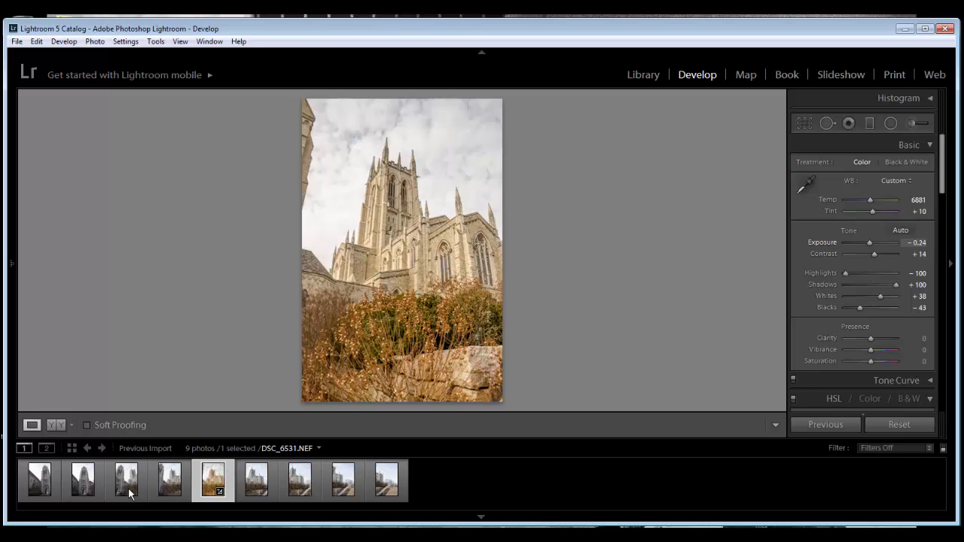
Lower the exposure to −0.48 and shift the white balance to a more magenta tint and a cooler temperature.
key(minus)
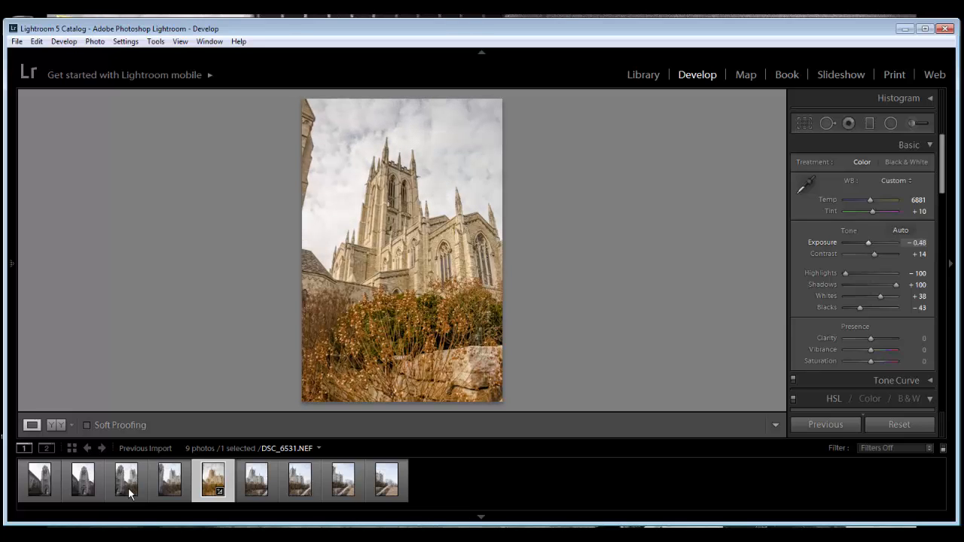
drag(872, 211, 867, 200)
Add a graduated filter across the sky, from the photo's upper edge down past the tower top, with exposure −1.15.
key(m)
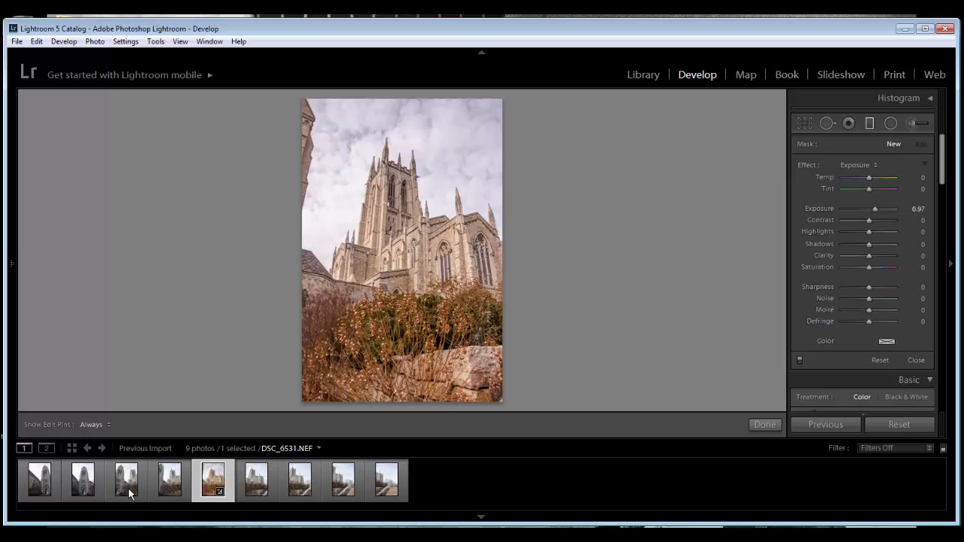
drag(392, 98, 388, 170)
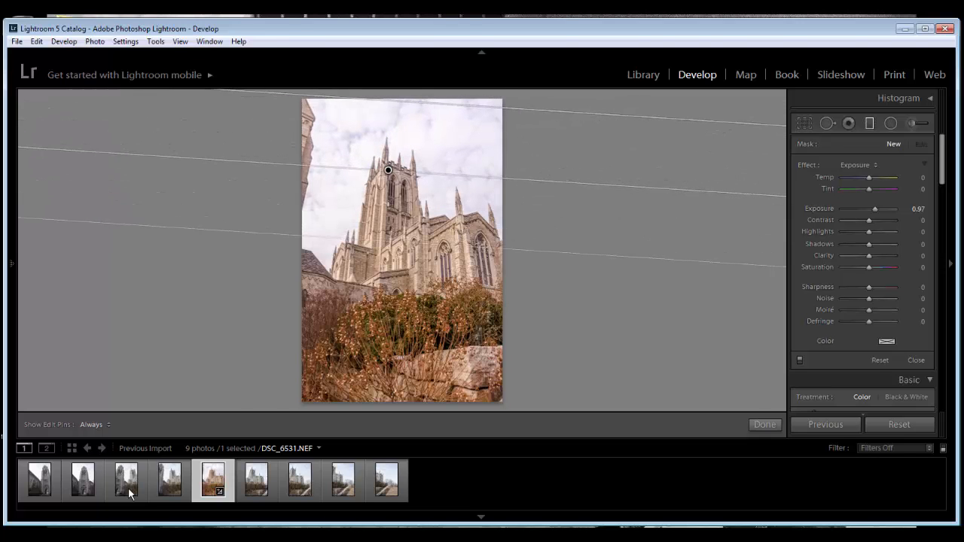
drag(875, 209, 861, 208)
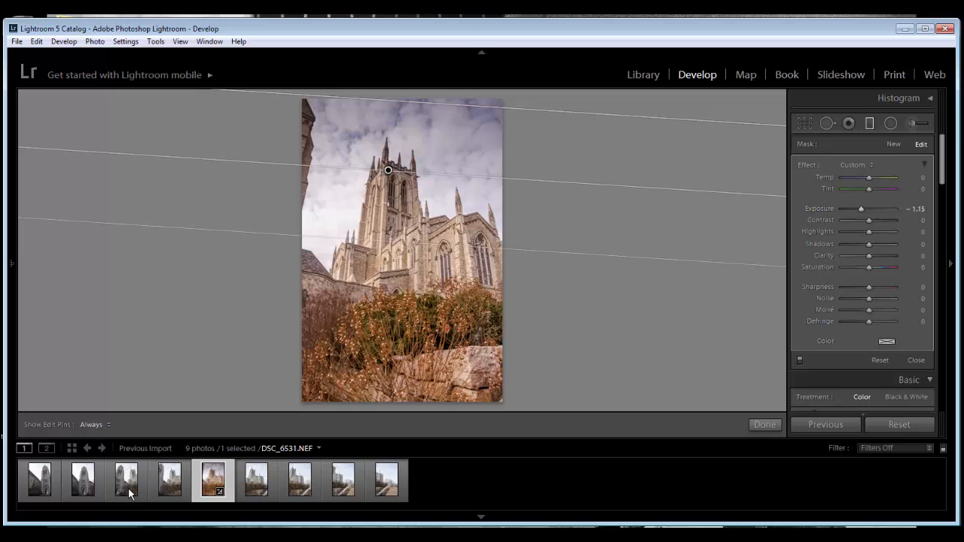
Narrow the sky filter's gradient and reposition its centre near the top of the cathedral tower.
drag(388, 170, 384, 183)
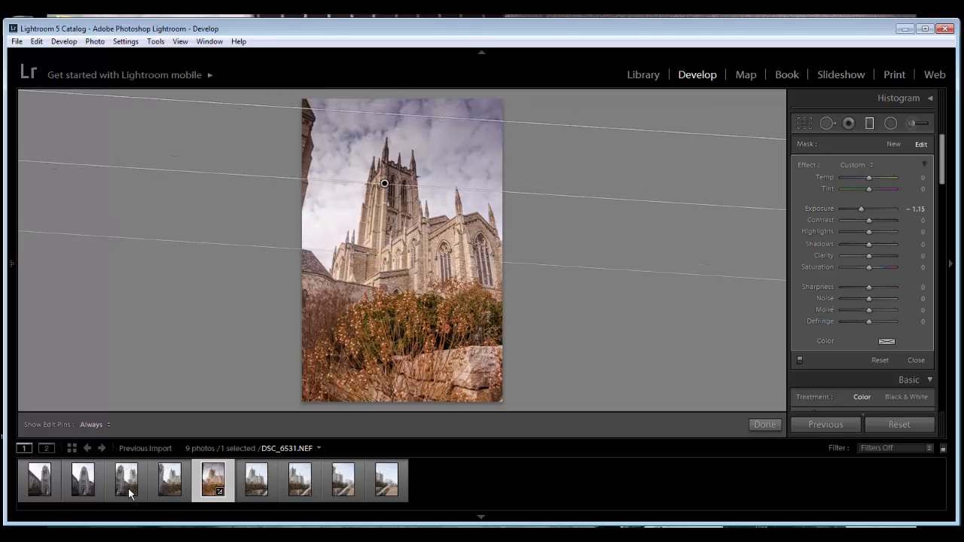
drag(382, 254, 386, 224)
drag(386, 167, 385, 160)
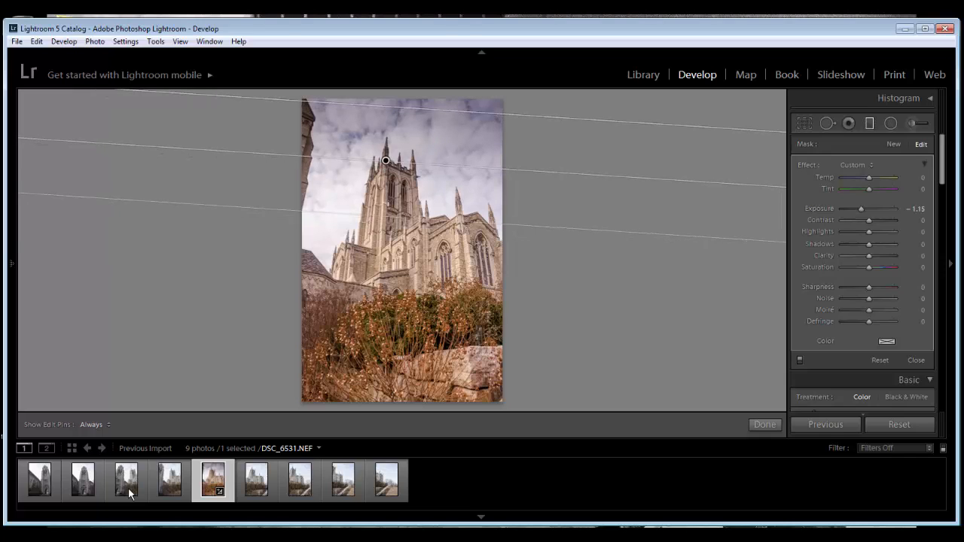
Rotate the graduated sky filter so it runs almost horizontally across the photo, and finish editing it.
drag(602, 174, 602, 163)
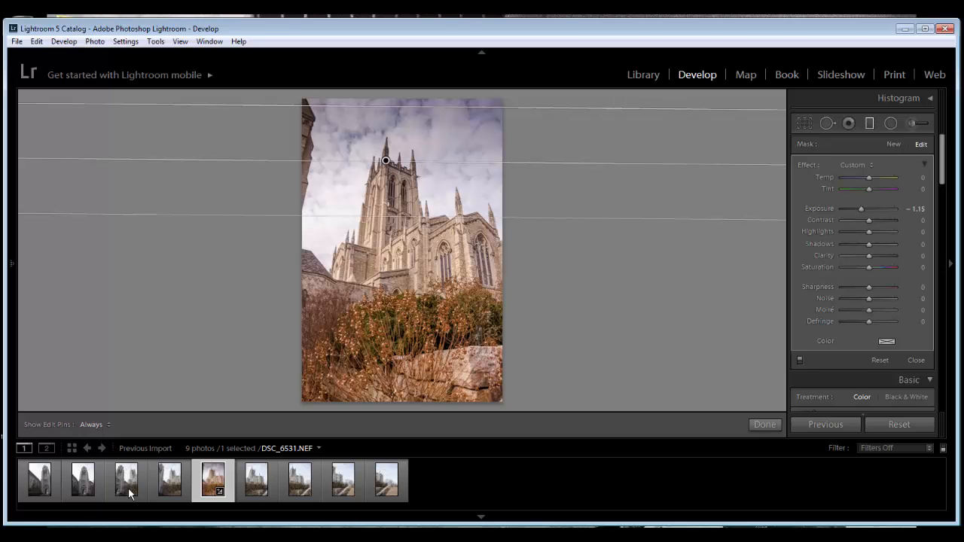
click(765, 424)
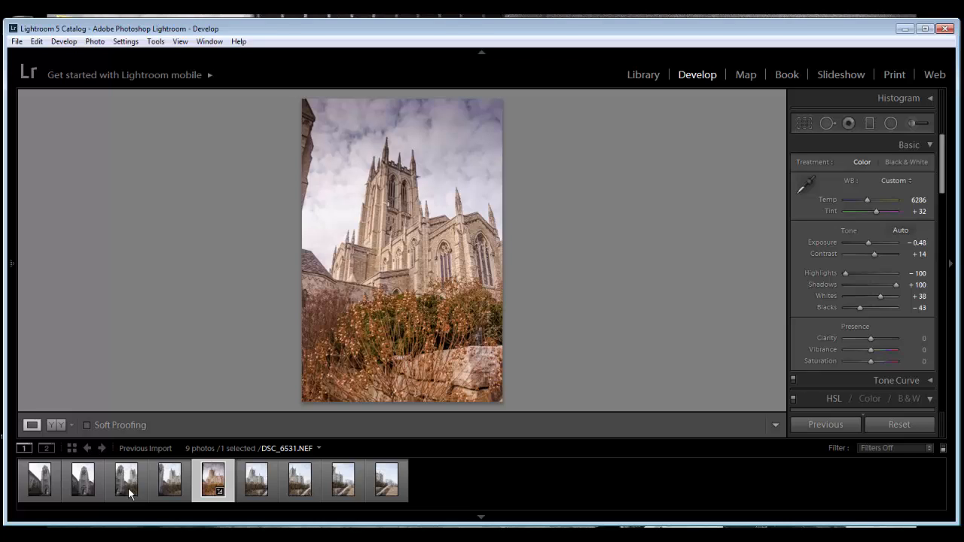
Sync the develop settings of DSC_6531 to all nine photos and check the first two photos of the series.
key(ctrl+a)
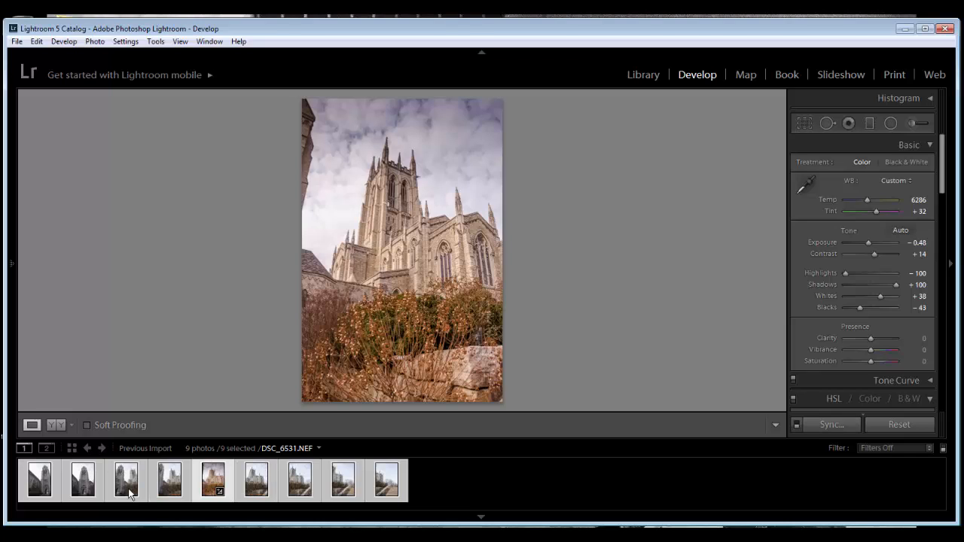
key(ctrl+shift+s)
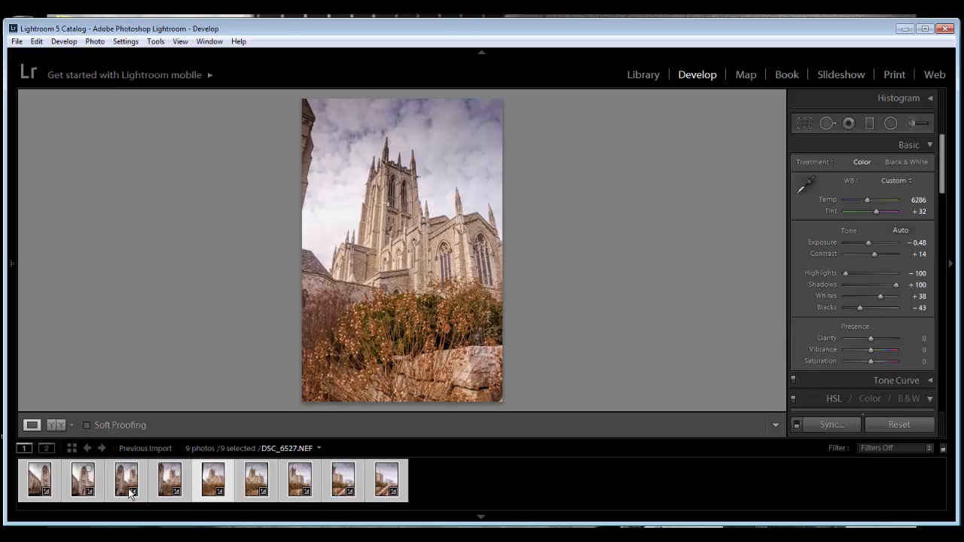
key(Home)
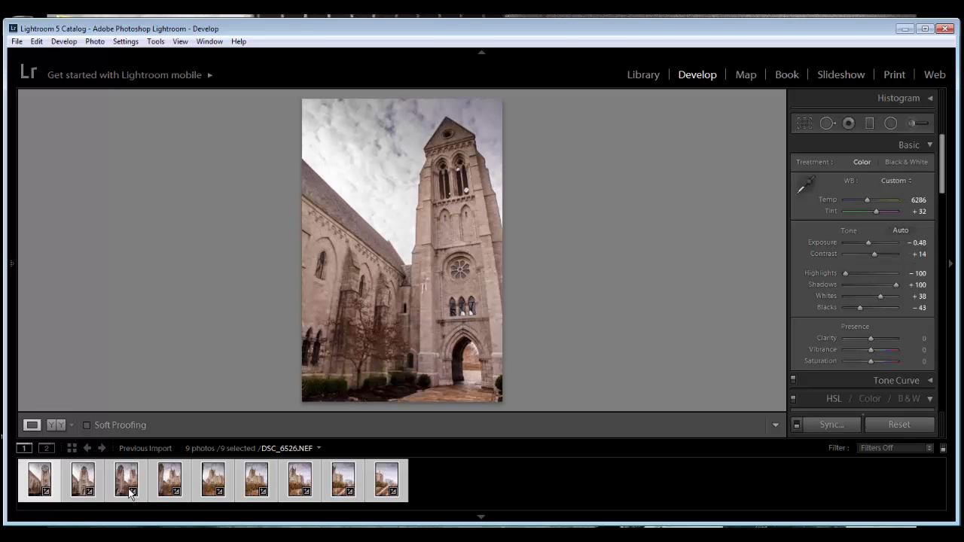
key(Right)
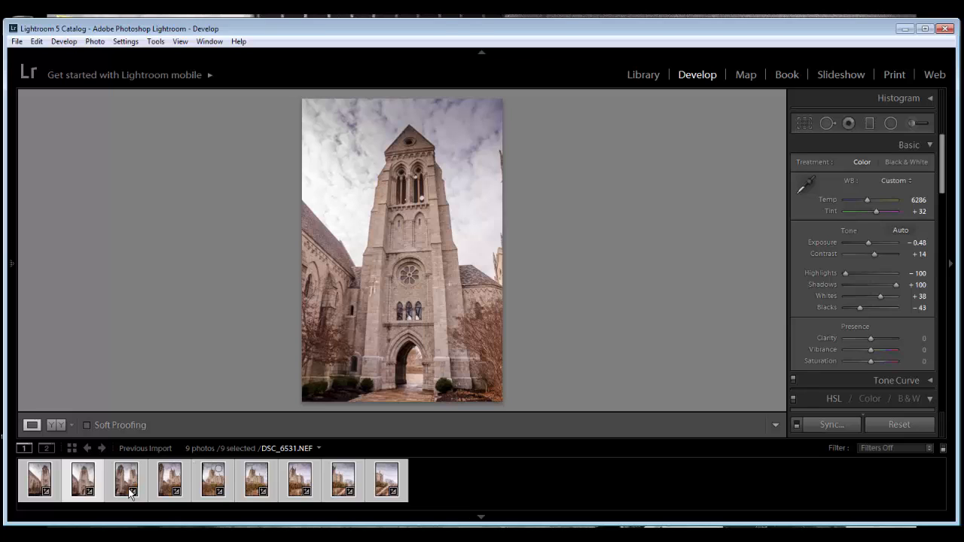
Merge all nine selected photos into a panorama in Photoshop.
right_click(129, 493)
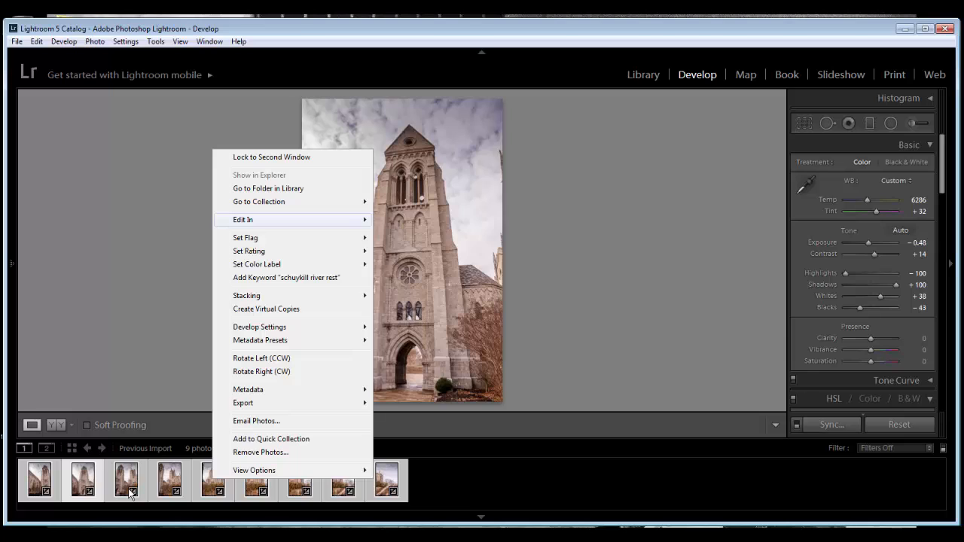
mouse_move(293, 220)
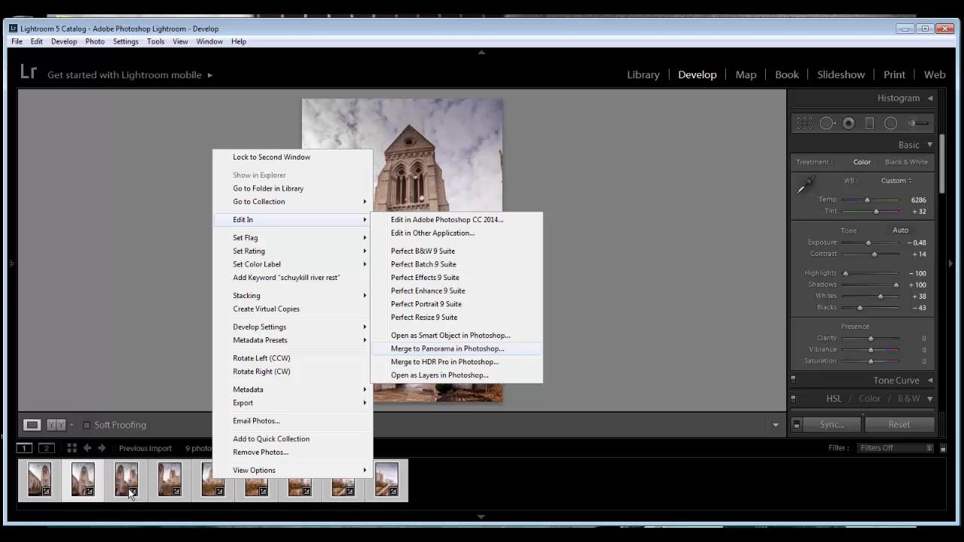
click(447, 349)
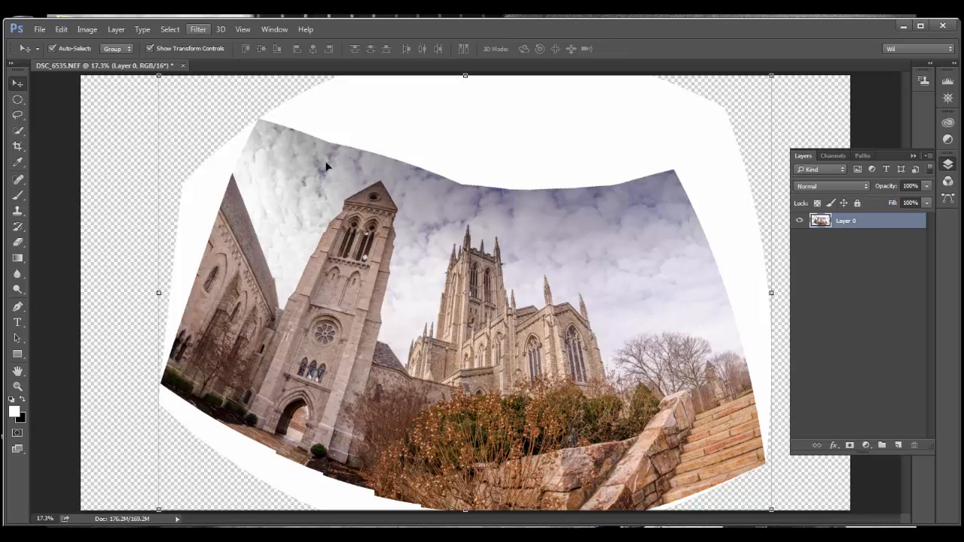
Try the Adaptive Wide Angle filter with Panorama correction on the merged image.
click(198, 30)
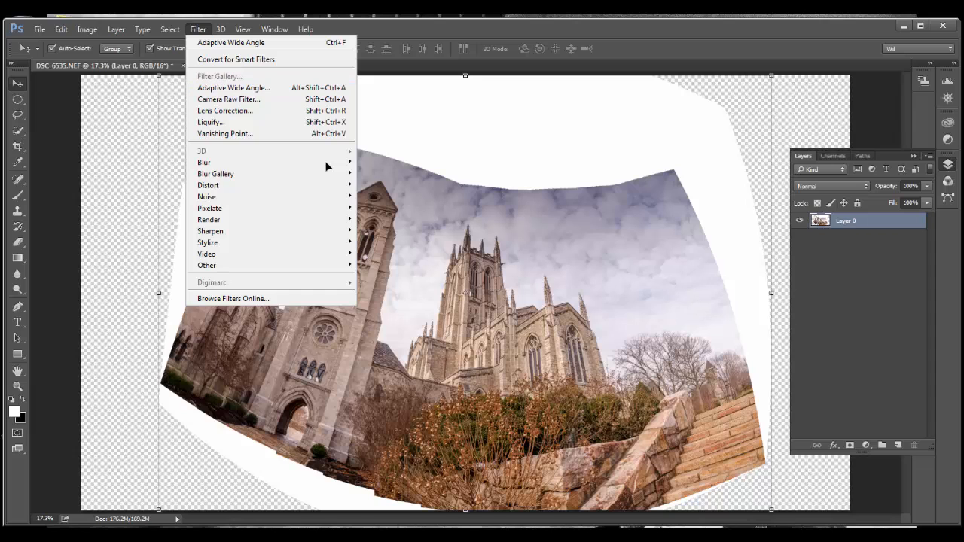
click(233, 88)
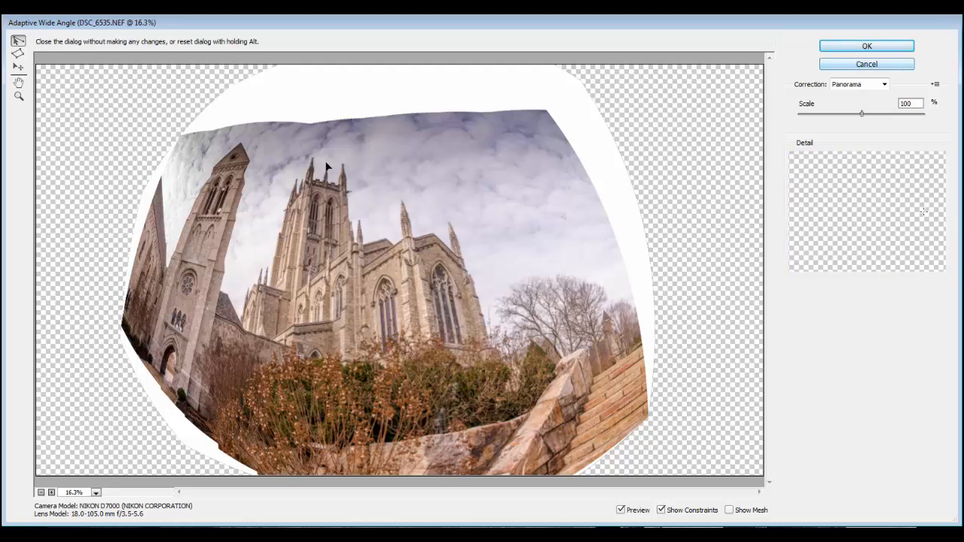
key(Return)
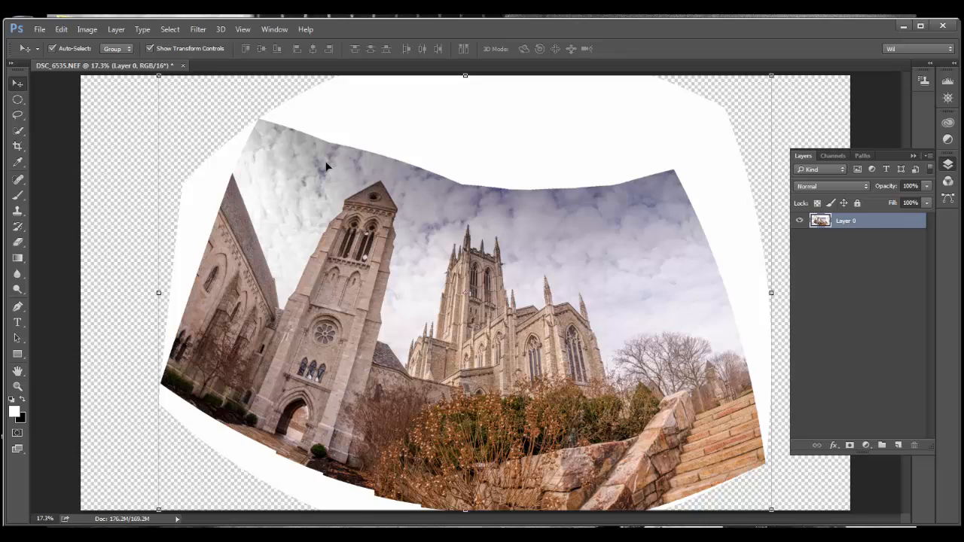
key(ctrl+t)
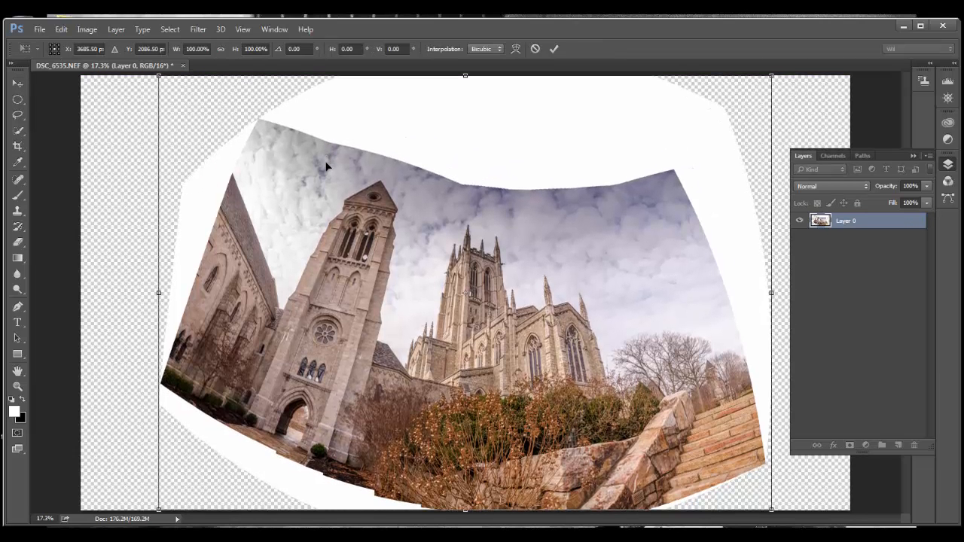
key(alt+e)
key(Escape)
key(v)
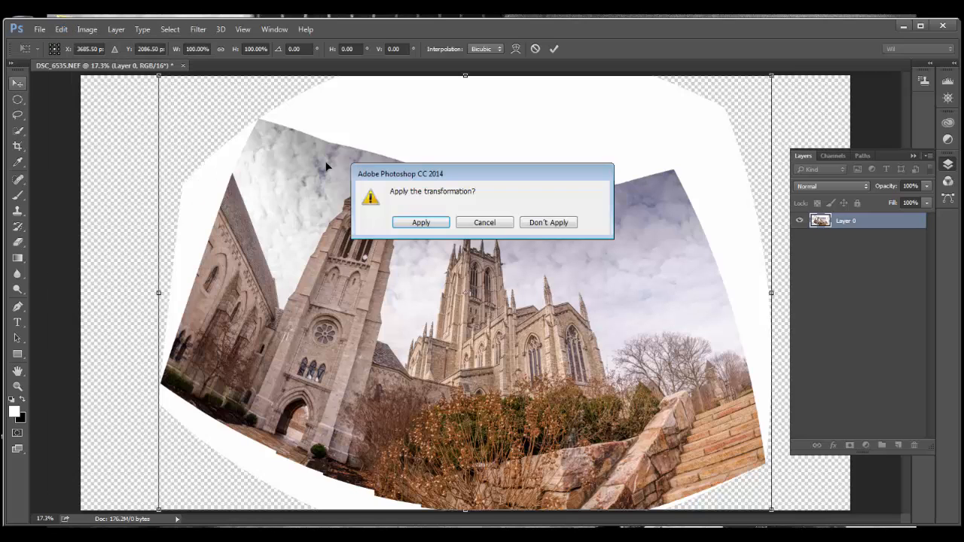
key(Return)
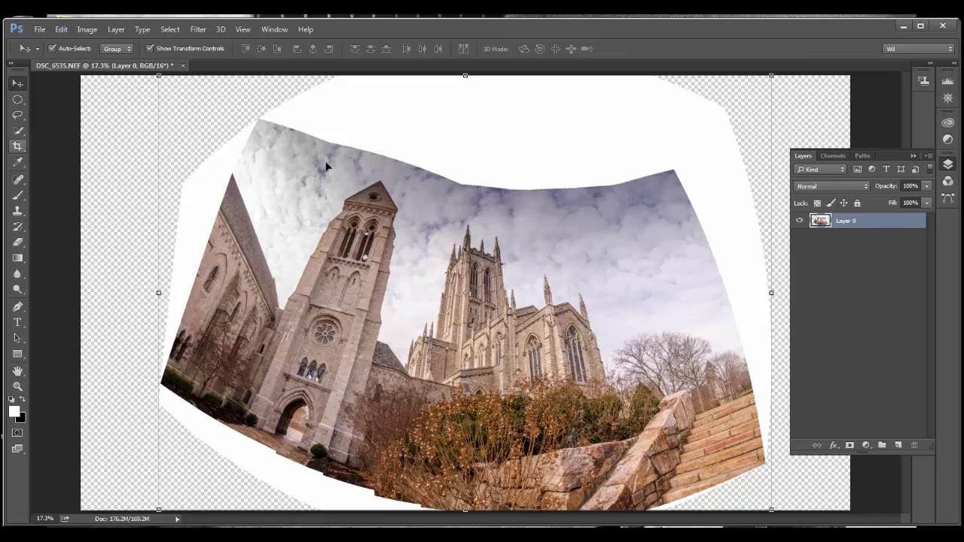
Crop the panorama on all four sides to cut away most of the blank margins, keeping both towers and part of the stone steps.
key(c)
drag(465, 77, 466, 119)
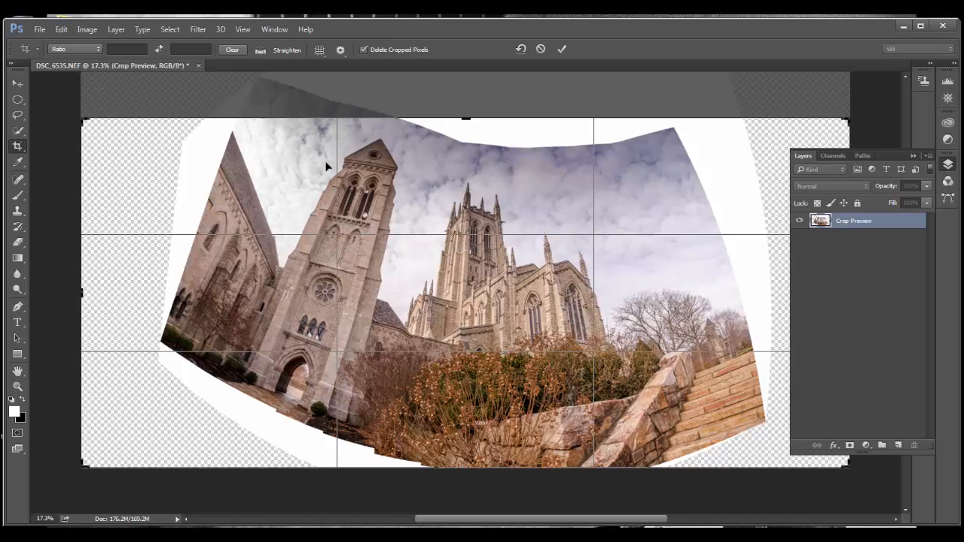
key(F7)
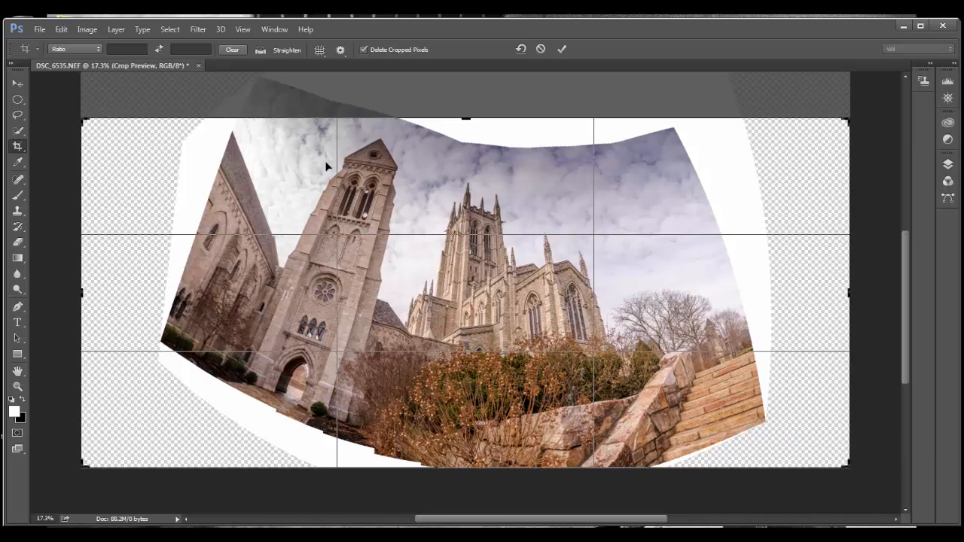
drag(849, 292, 789, 292)
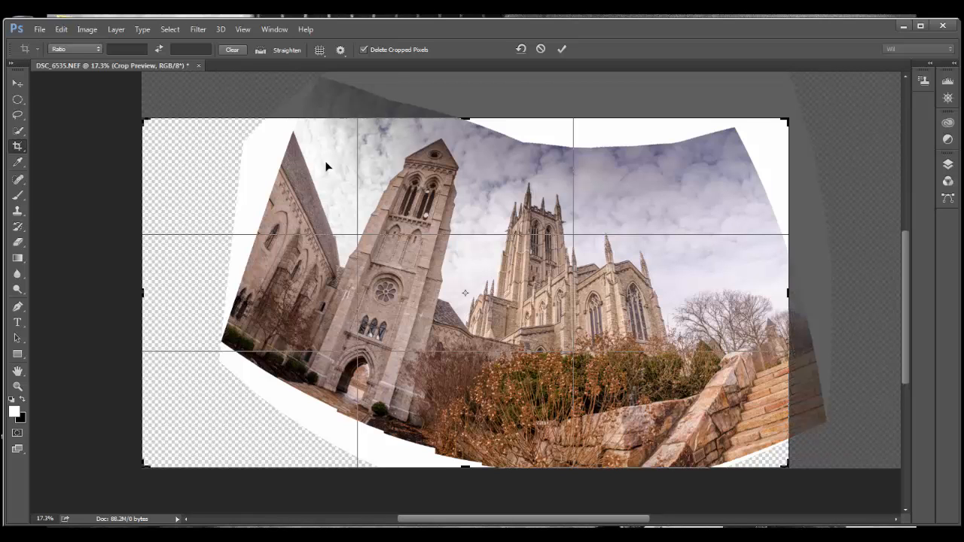
drag(142, 292, 198, 293)
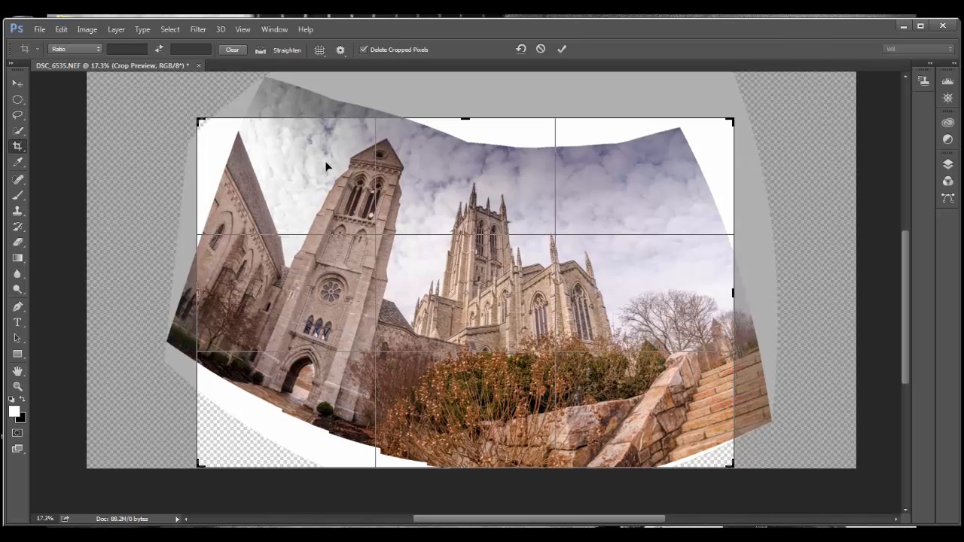
drag(198, 292, 216, 292)
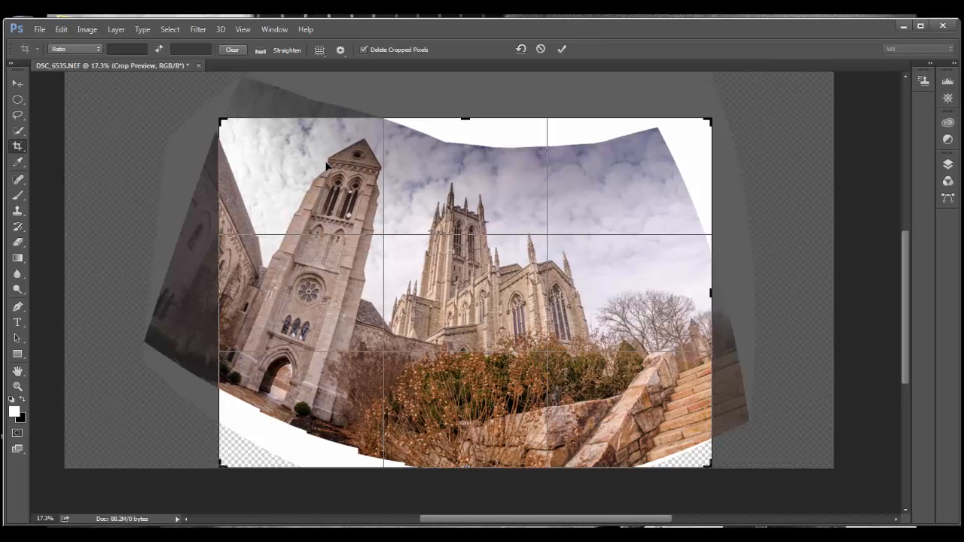
drag(219, 293, 202, 292)
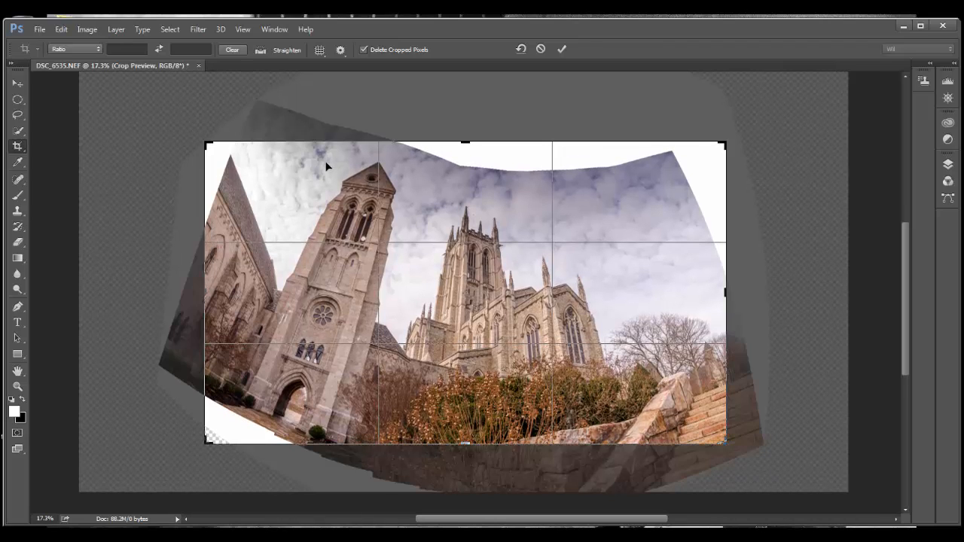
key(Return)
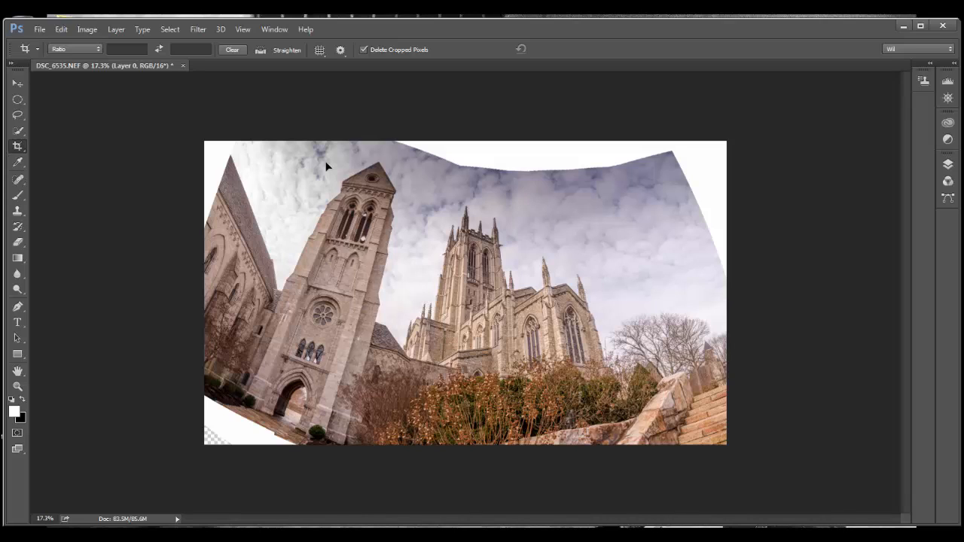
Select the blank white area above and beside the sky with the Magic Wand and expand the selection by 20 pixels.
click(18, 131)
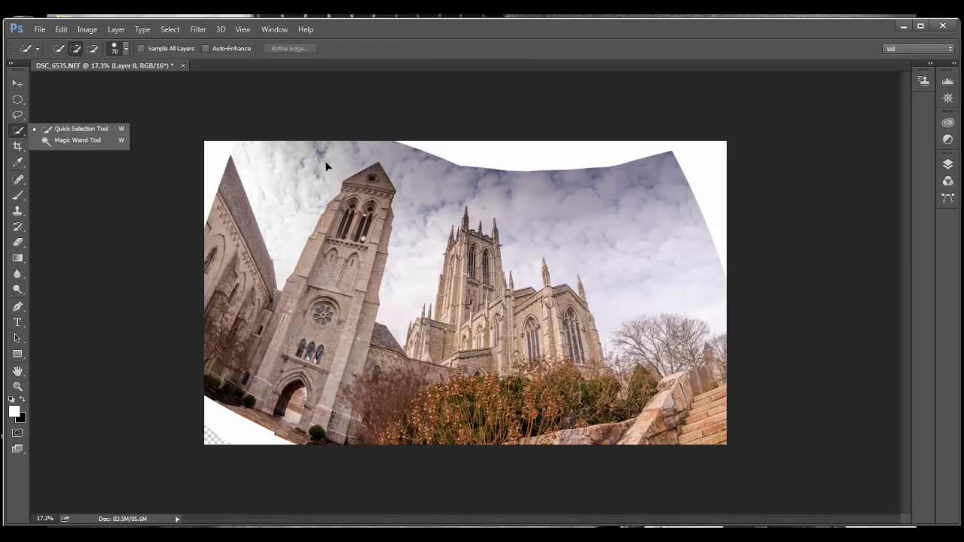
click(78, 140)
click(326, 166)
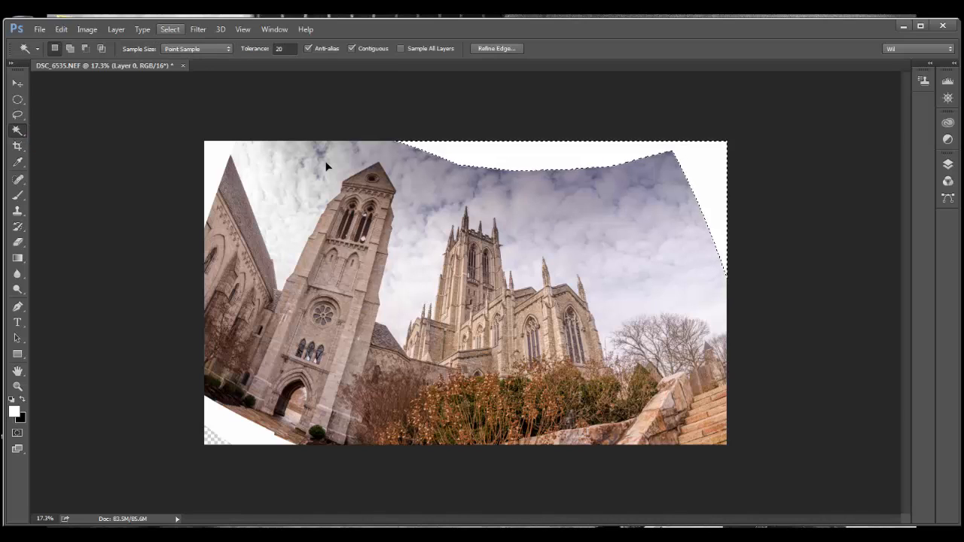
click(171, 29)
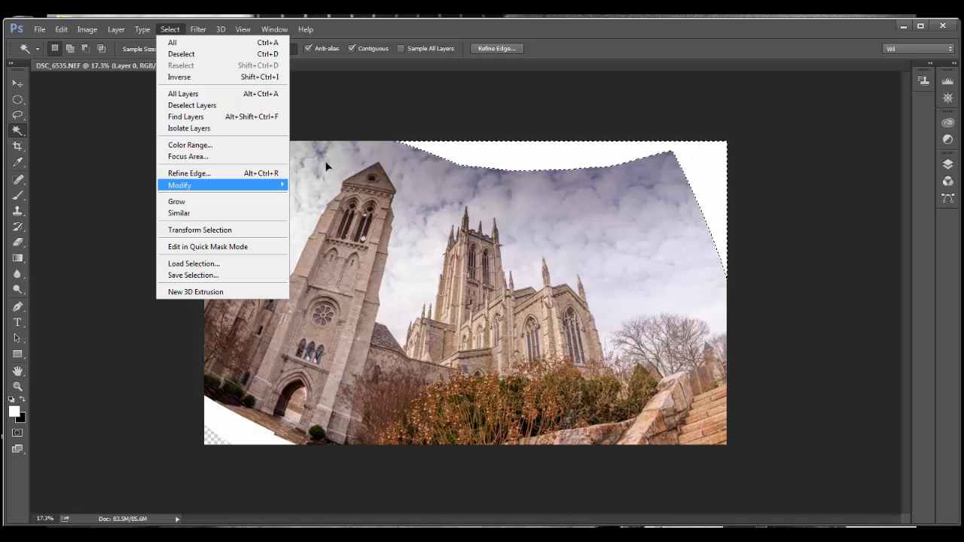
mouse_move(226, 186)
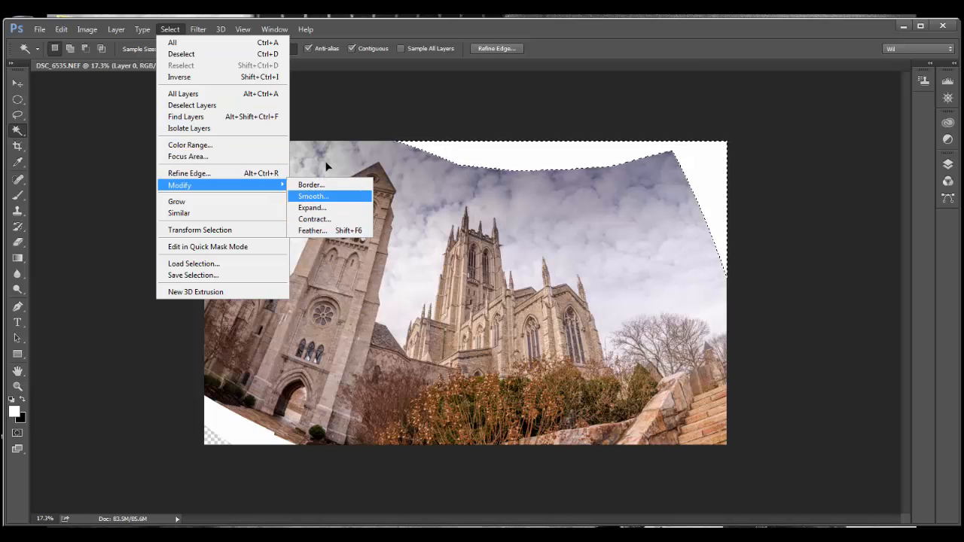
click(312, 207)
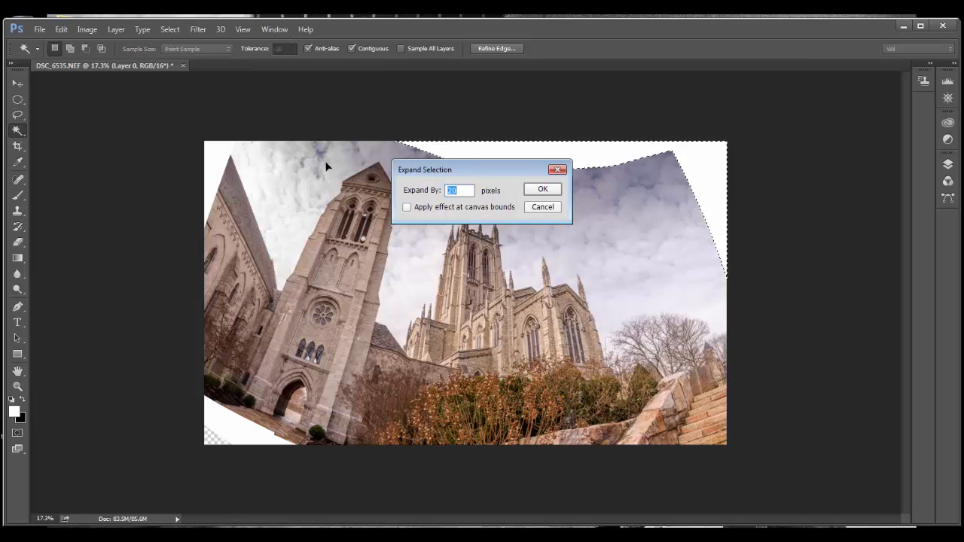
key(Return)
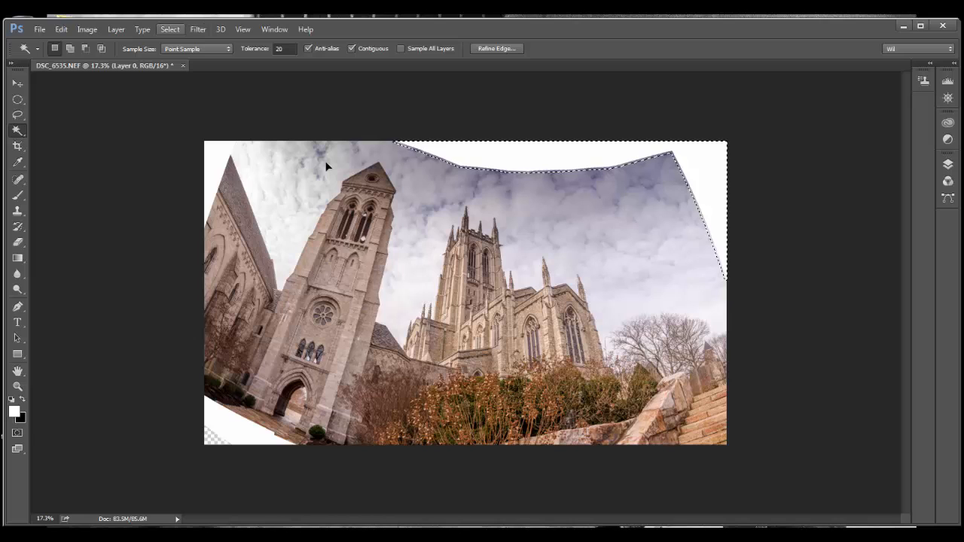
Fill the selected blank sky area using Content-Aware with Color Adaptation, Normal mode and 100% opacity, and clear the selection.
click(170, 29)
mouse_move(226, 185)
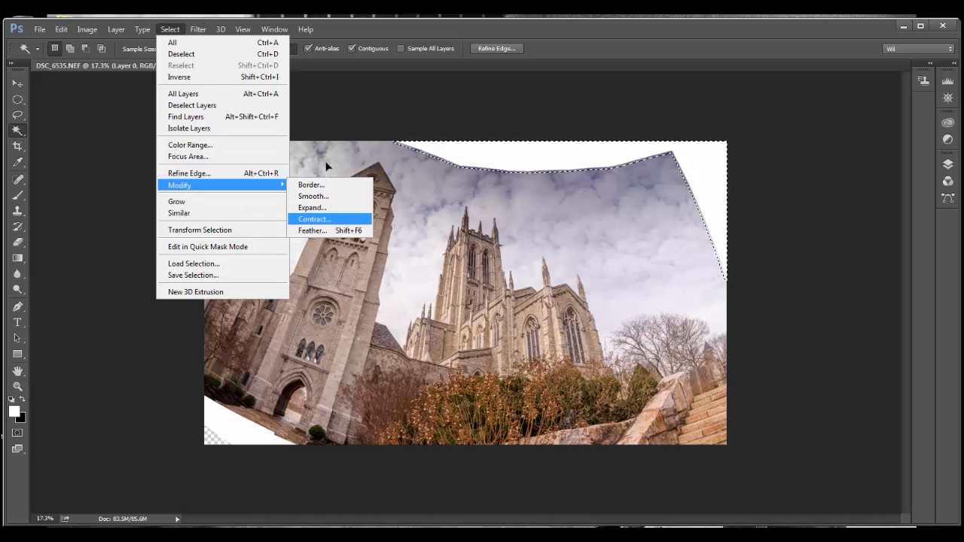
mouse_move(61, 29)
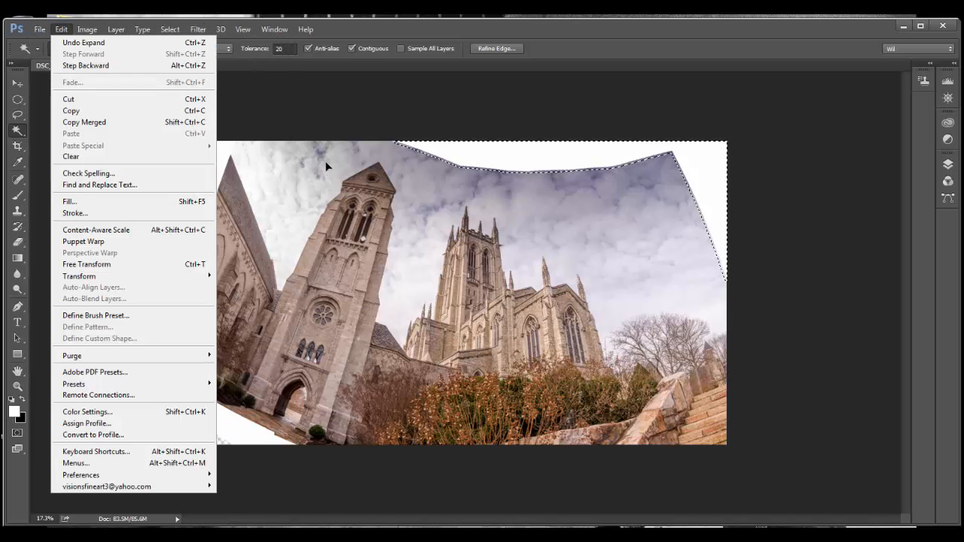
click(70, 202)
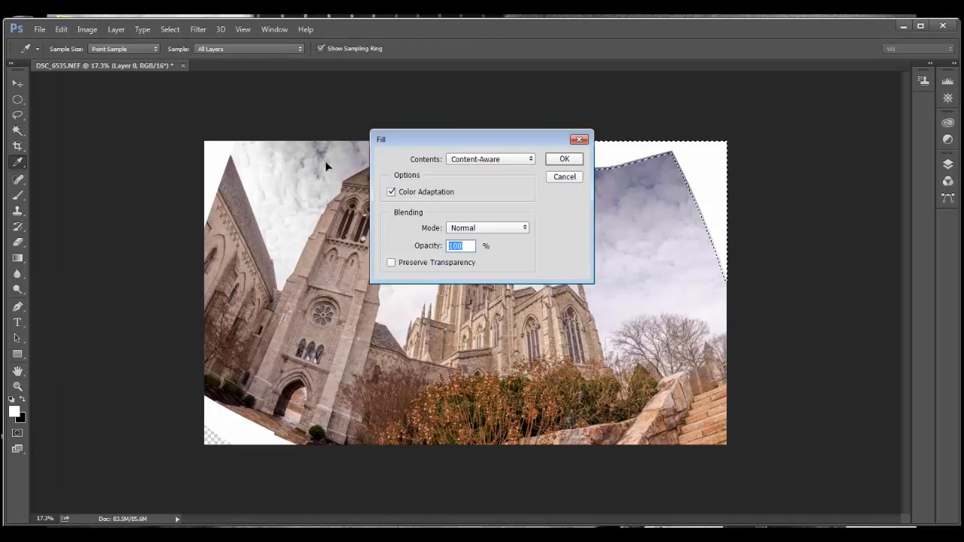
key(Return)
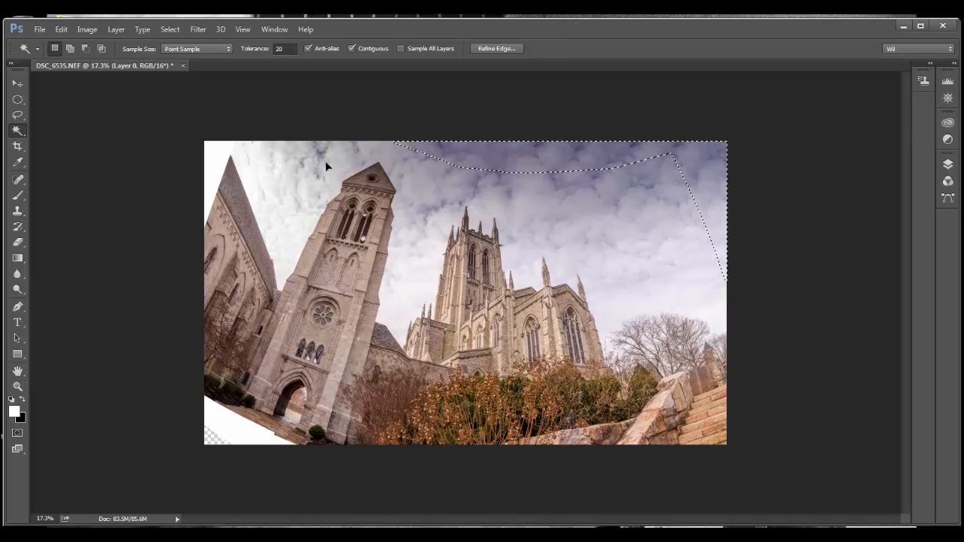
key(ctrl+d)
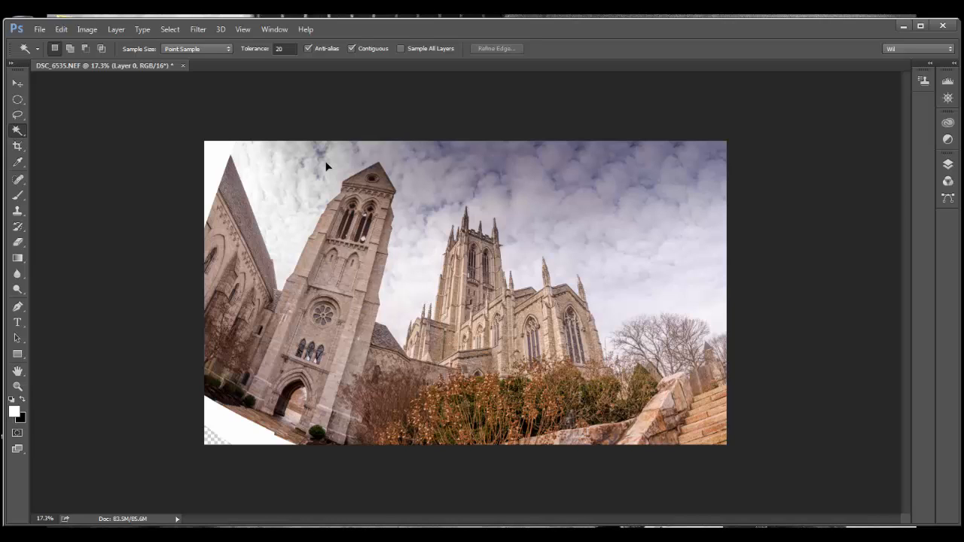
Crop a thin strip of sky off the panorama's upper edge, down to just above the front tower's peak.
click(17, 146)
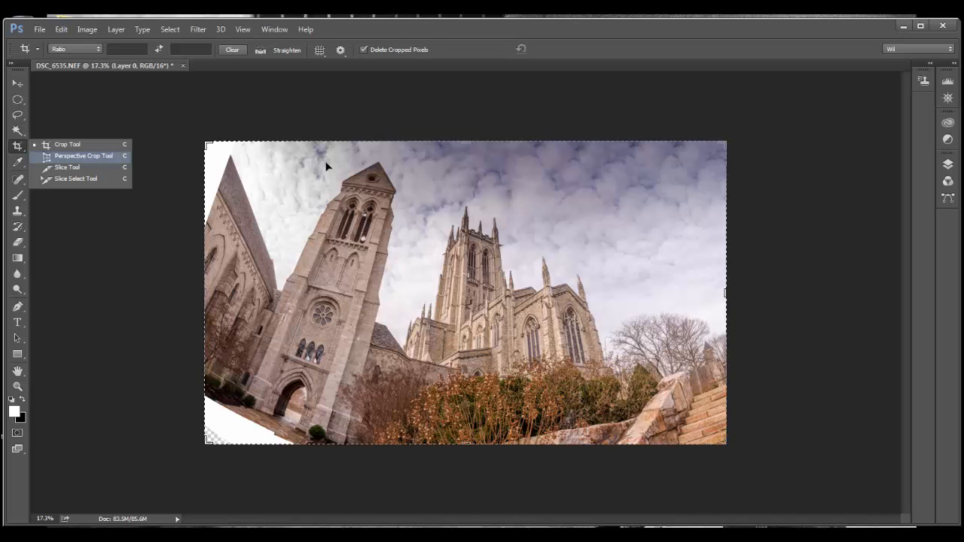
click(68, 145)
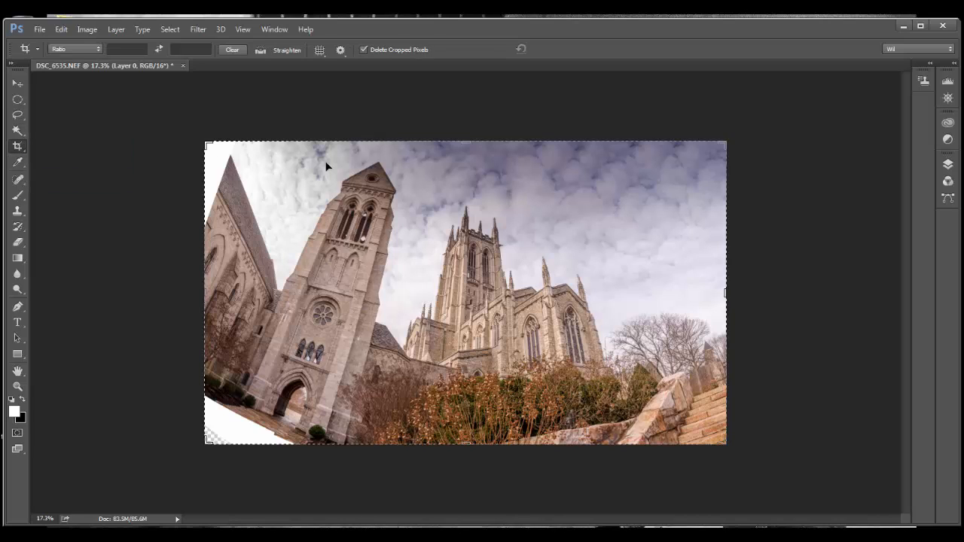
drag(466, 141, 466, 148)
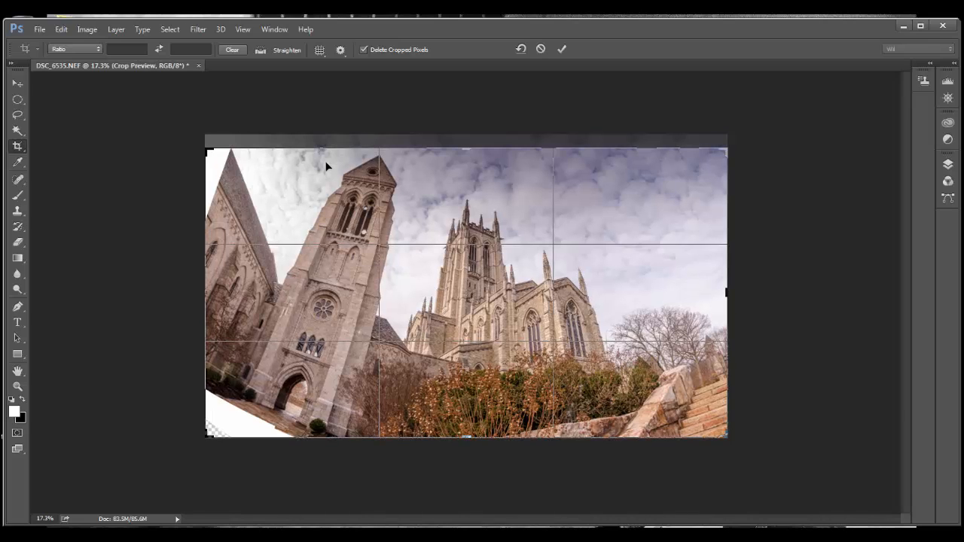
key(Return)
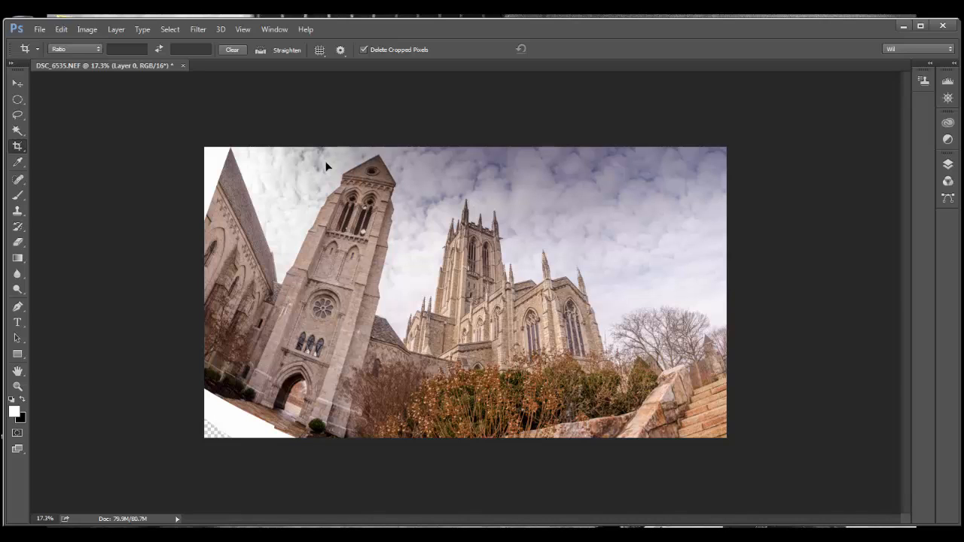
Select the blank white corner beside the steep roof with the Magic Wand and expand the selection by 20 pixels.
key(w)
click(326, 166)
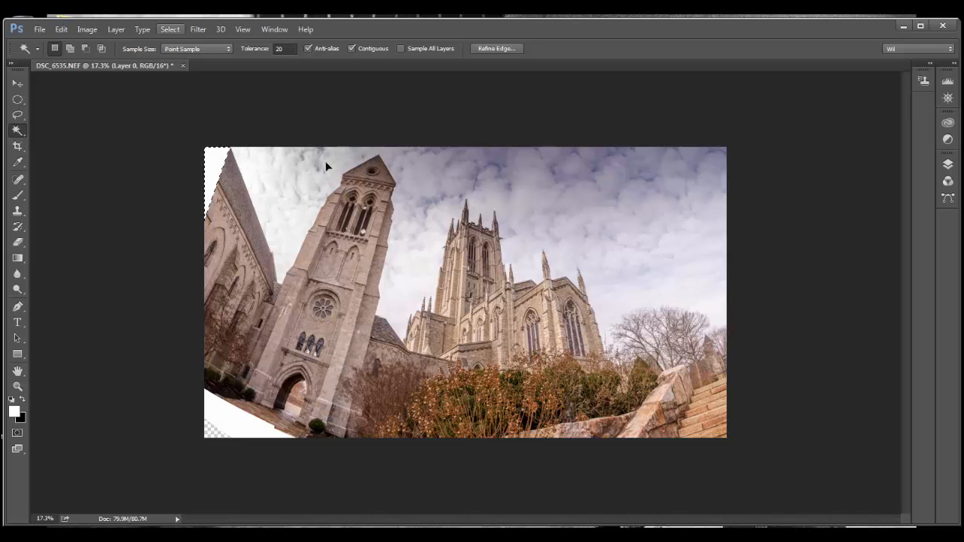
click(170, 30)
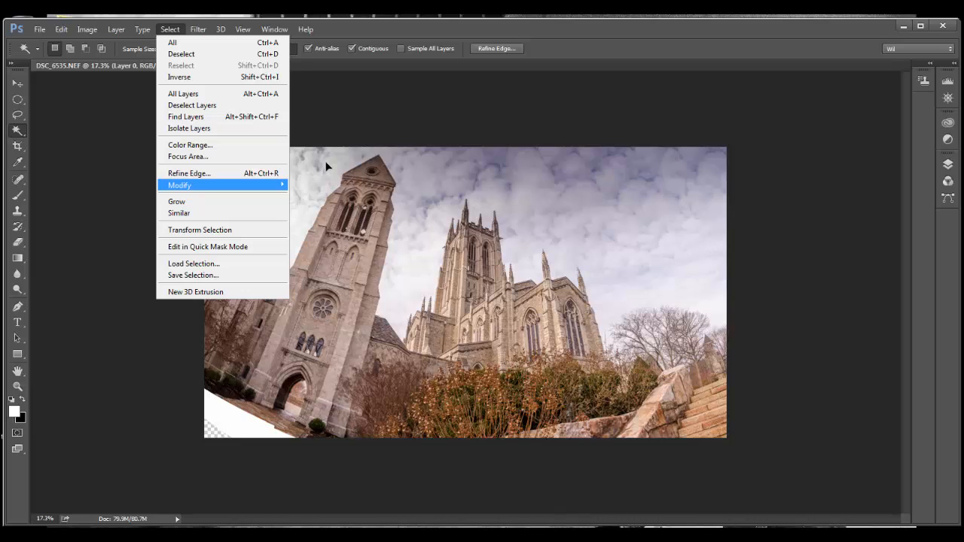
mouse_move(181, 185)
click(312, 208)
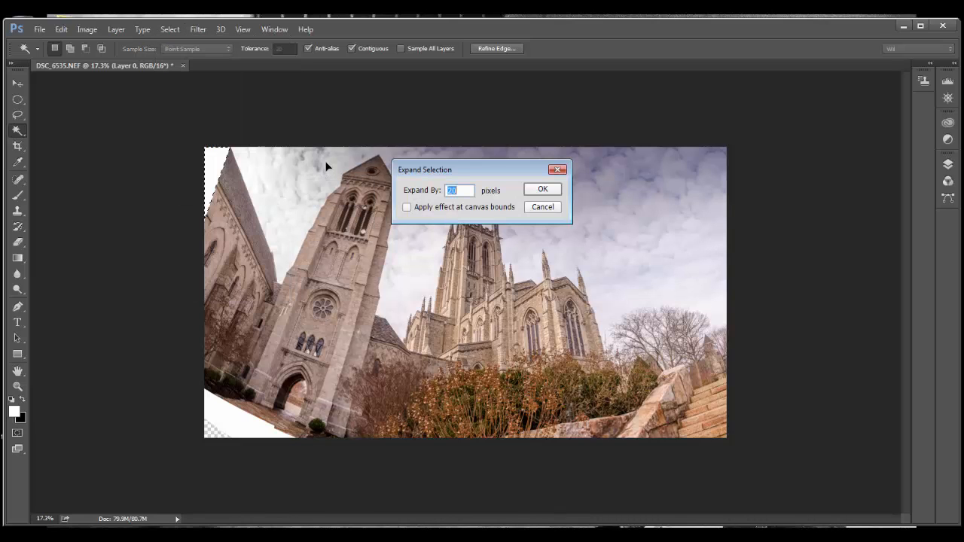
key(Return)
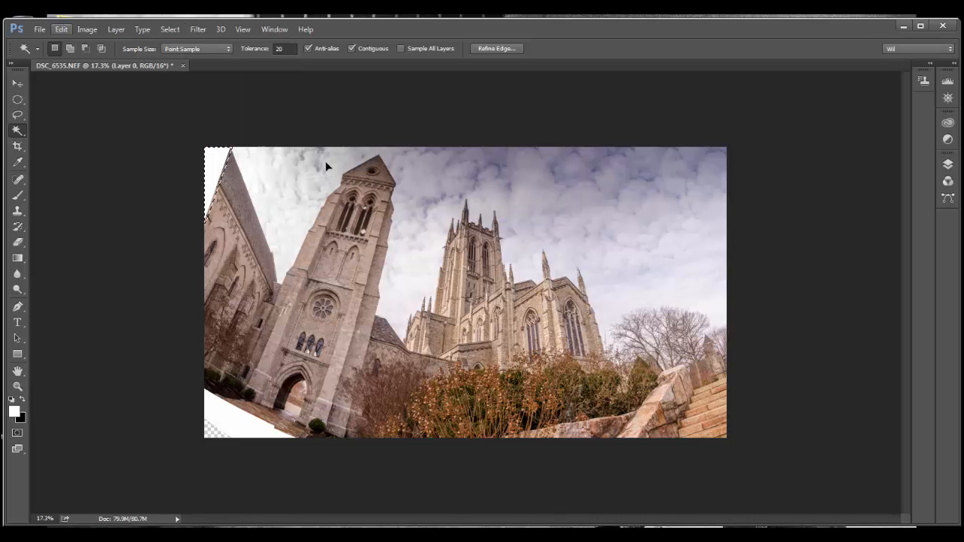
Fill the selected white corner beside the roof using Content-Aware with Color Adaptation, Normal mode and 100% opacity, and clear the selection.
click(61, 30)
key(Return)
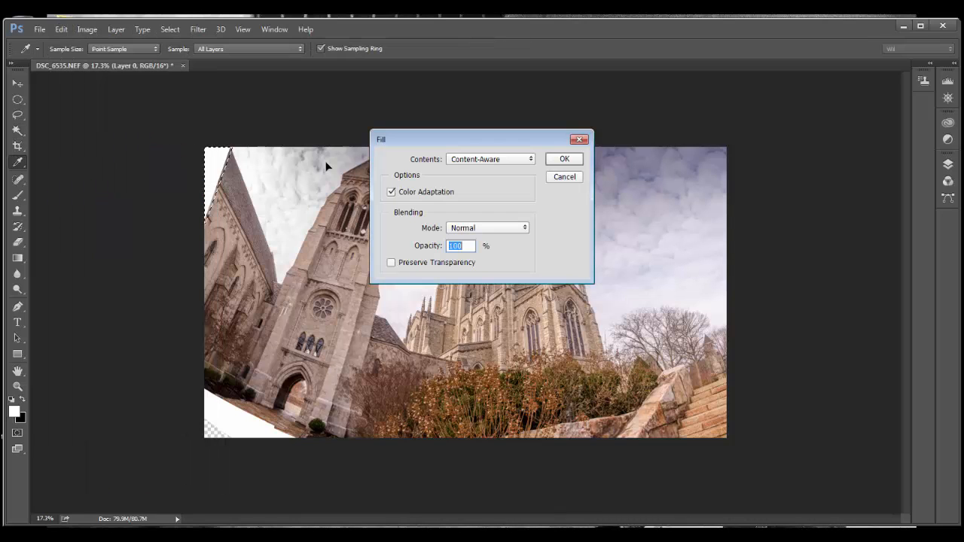
key(Return)
key(w)
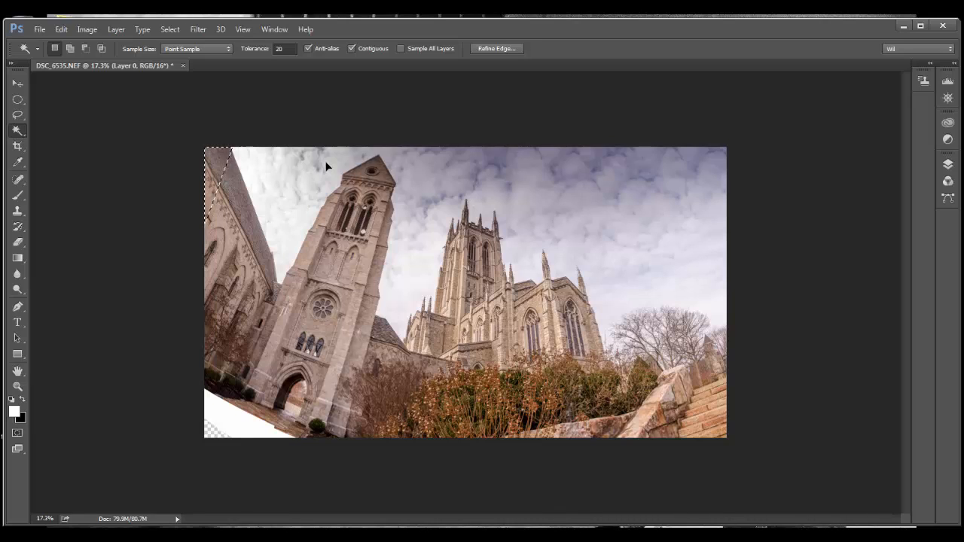
key(ctrl+d)
Show the layers and clone brown pavement over the transparent lower corner with the Clone Stamp at 200 px, tidying the edge below the shrubs.
key(v)
key(F7)
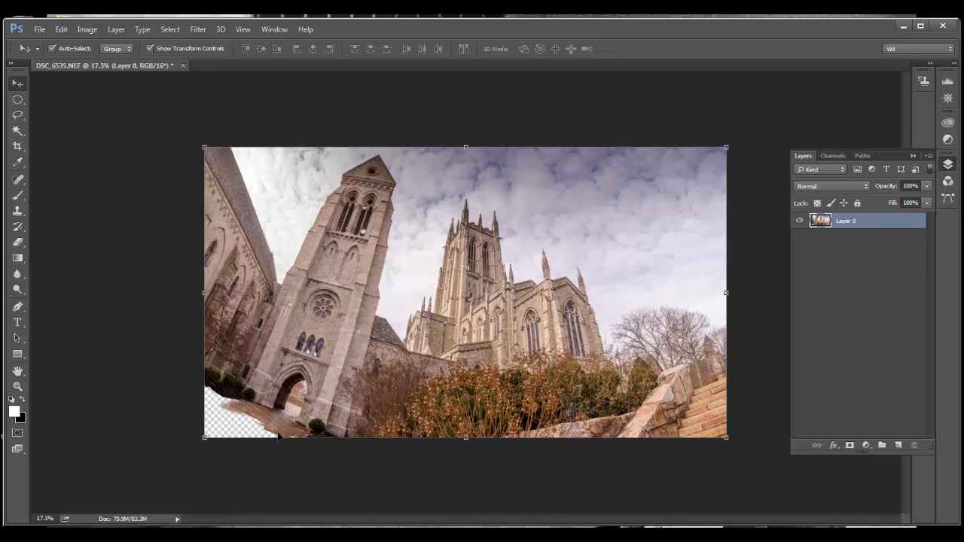
click(18, 212)
click(89, 209)
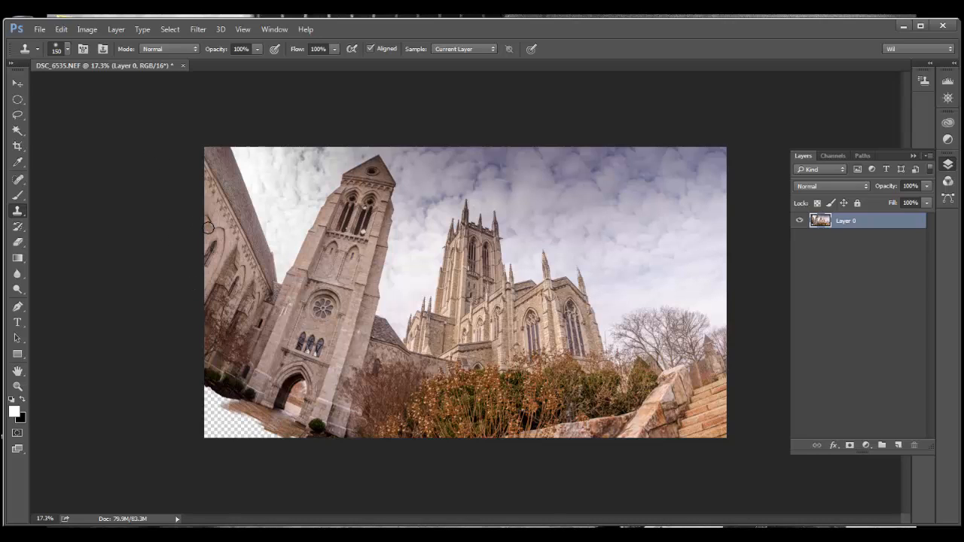
key(bracketright)
mouse_move(274, 430)
mouse_down()
mouse_move(254, 431)
mouse_move(289, 432)
mouse_up()
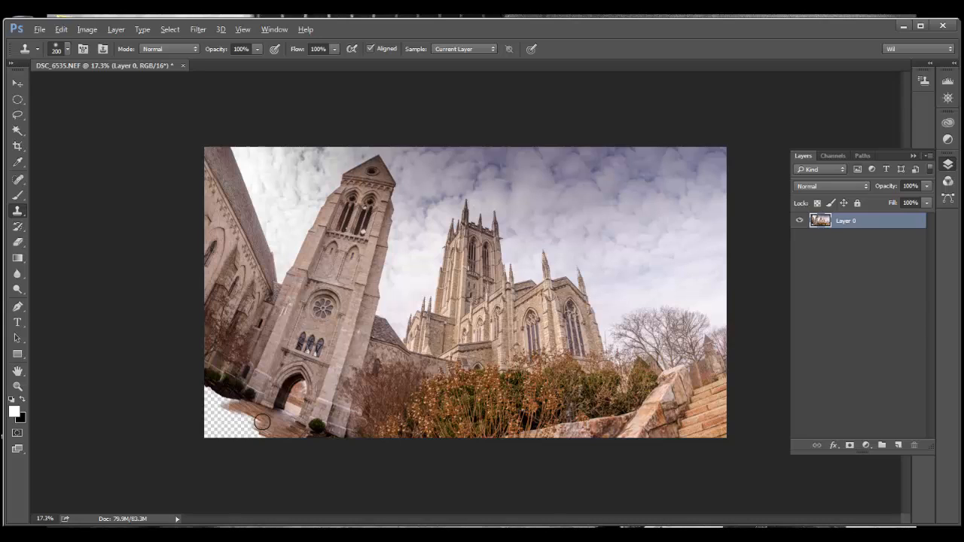
mouse_move(260, 423)
mouse_down()
mouse_move(233, 413)
mouse_move(267, 421)
mouse_move(230, 432)
mouse_move(249, 418)
mouse_move(219, 416)
mouse_move(240, 423)
mouse_move(232, 434)
mouse_move(257, 436)
mouse_move(230, 433)
mouse_move(244, 416)
mouse_move(218, 426)
mouse_move(259, 430)
mouse_move(200, 429)
mouse_move(220, 438)
mouse_move(203, 438)
mouse_move(253, 422)
mouse_move(195, 427)
mouse_move(195, 436)
mouse_move(212, 436)
mouse_move(207, 399)
mouse_move(234, 413)
mouse_move(205, 399)
mouse_move(225, 424)
mouse_up()
alt+click(267, 421)
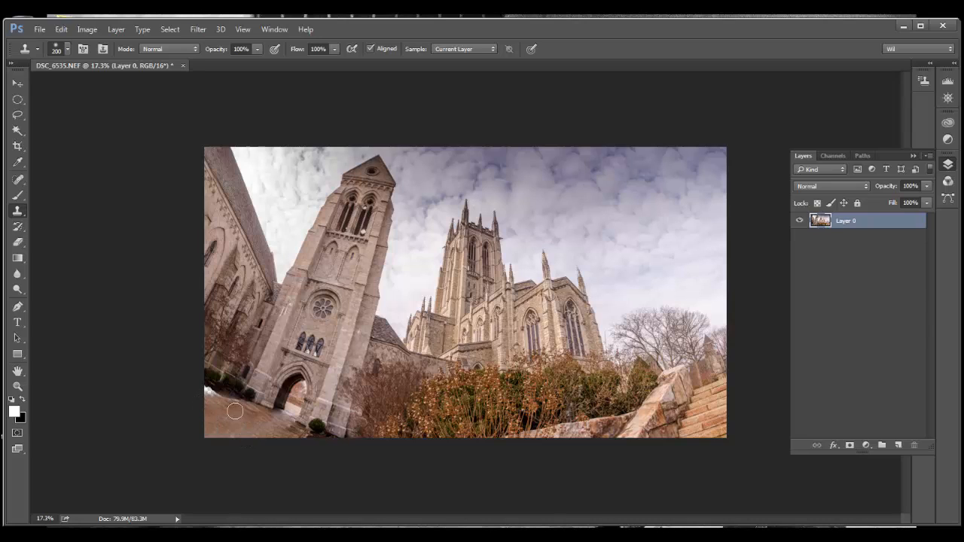
mouse_move(219, 383)
mouse_down()
mouse_move(229, 387)
mouse_move(210, 392)
mouse_move(230, 393)
mouse_up()
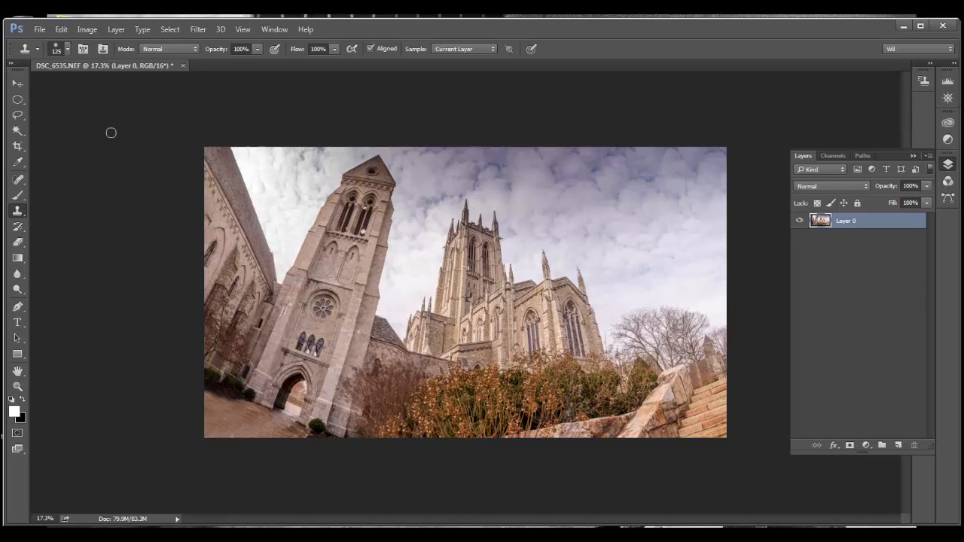
Close the panorama document, saving its changes, and return to Lightroom's Develop module.
click(17, 83)
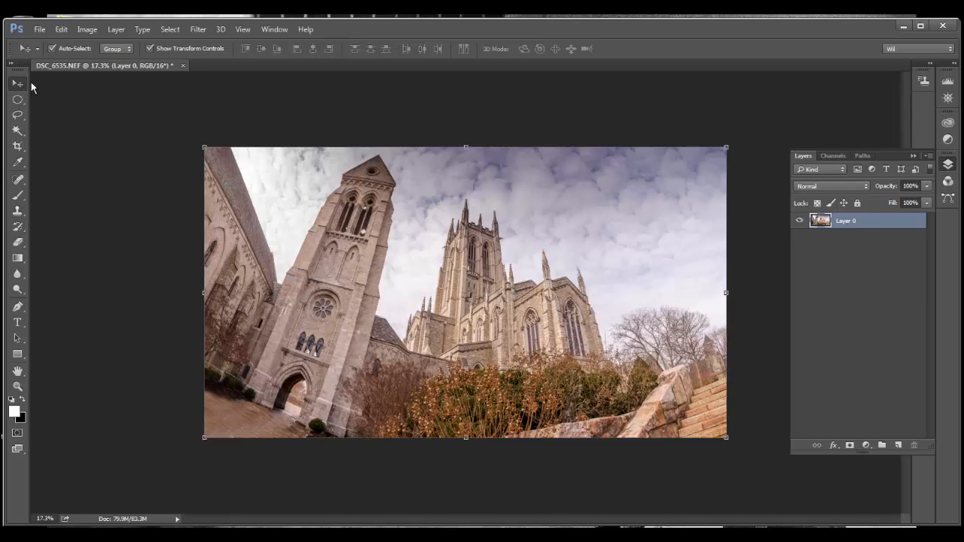
click(38, 28)
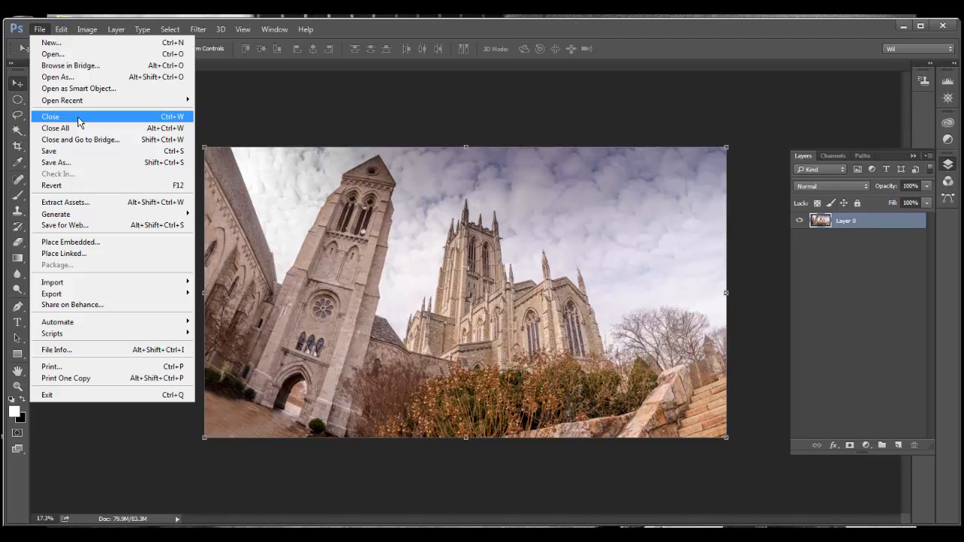
click(79, 122)
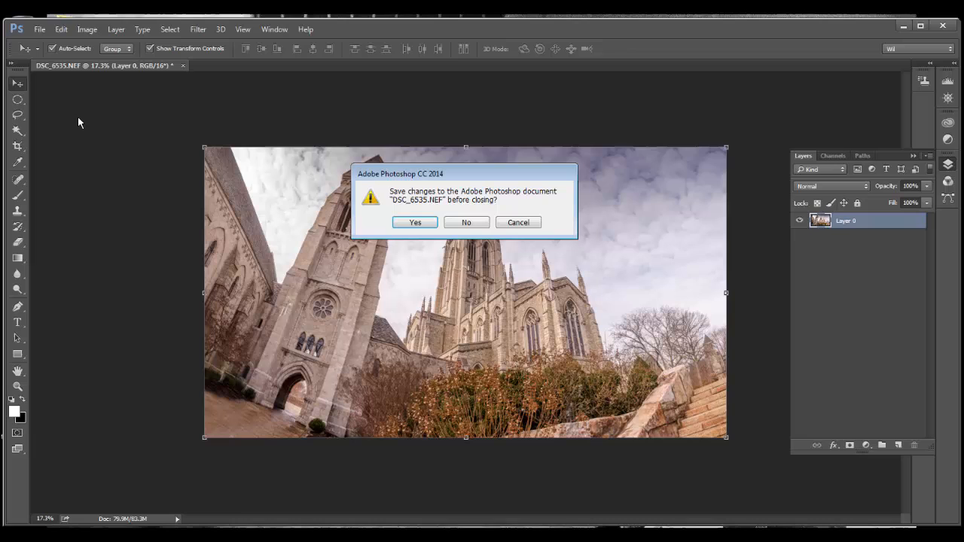
click(415, 223)
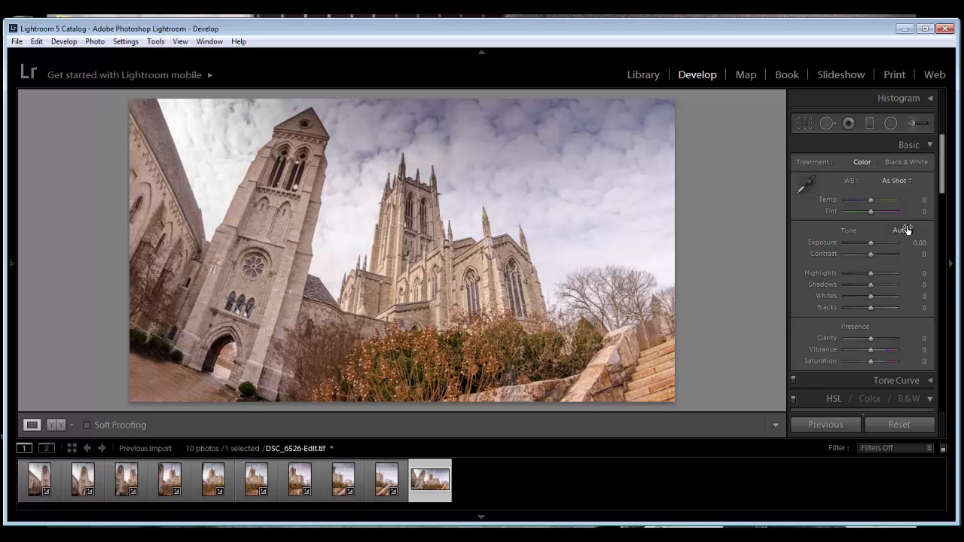
Enable profile corrections and chromatic aberration removal in Lens Corrections for the panorama, collapsing the Basic, HSL and Detail sections.
drag(942, 182, 940, 163)
click(930, 146)
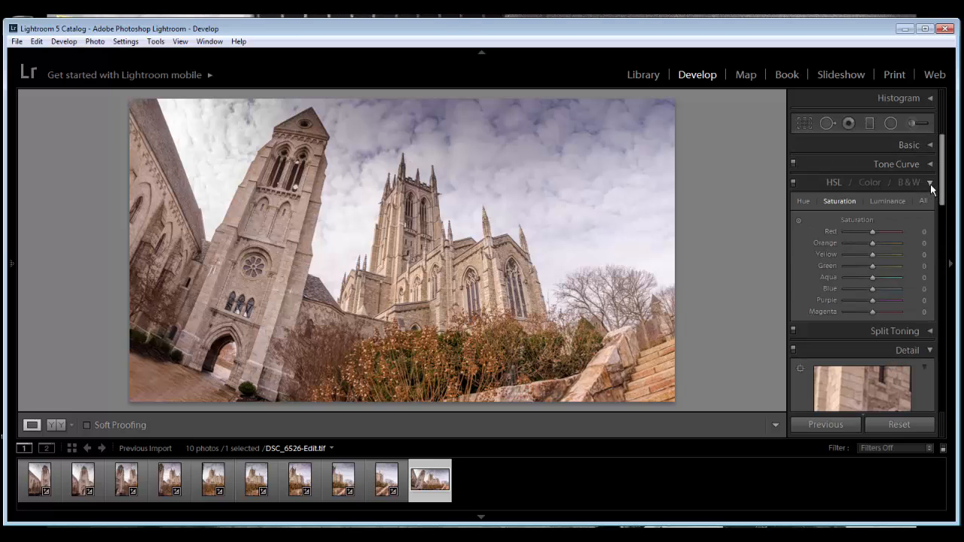
click(931, 183)
click(930, 221)
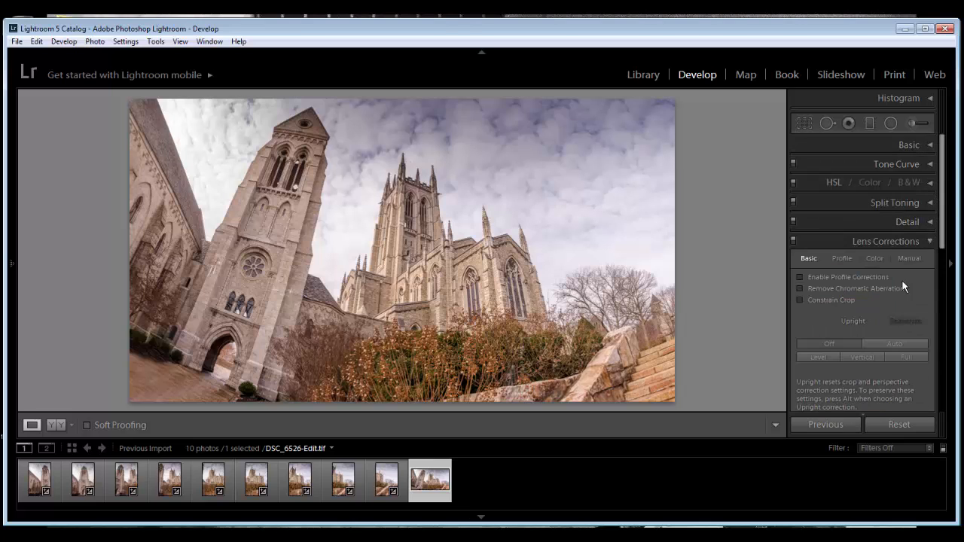
click(799, 277)
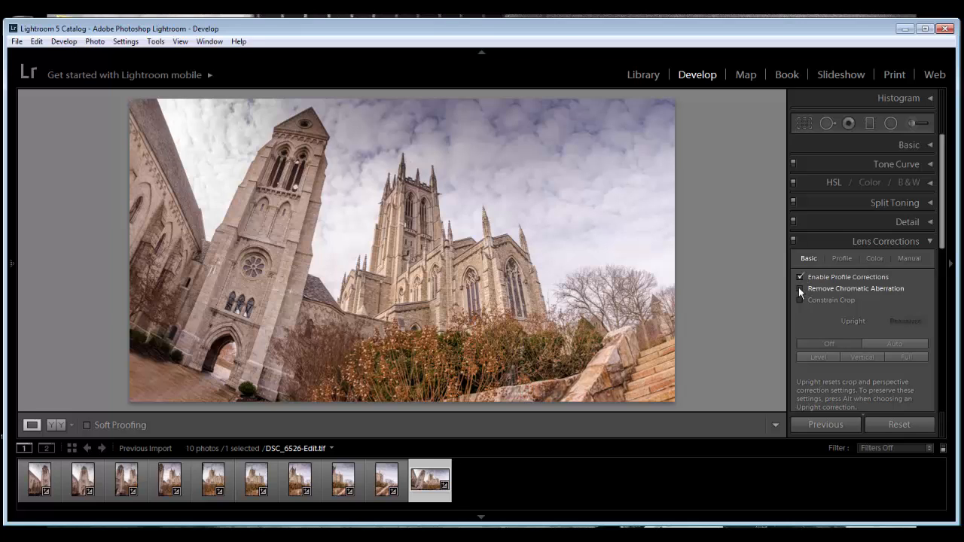
click(799, 289)
Try the Auto, Level, Vertical and Full Upright corrections on the panorama, and set Upright back to Off.
click(907, 344)
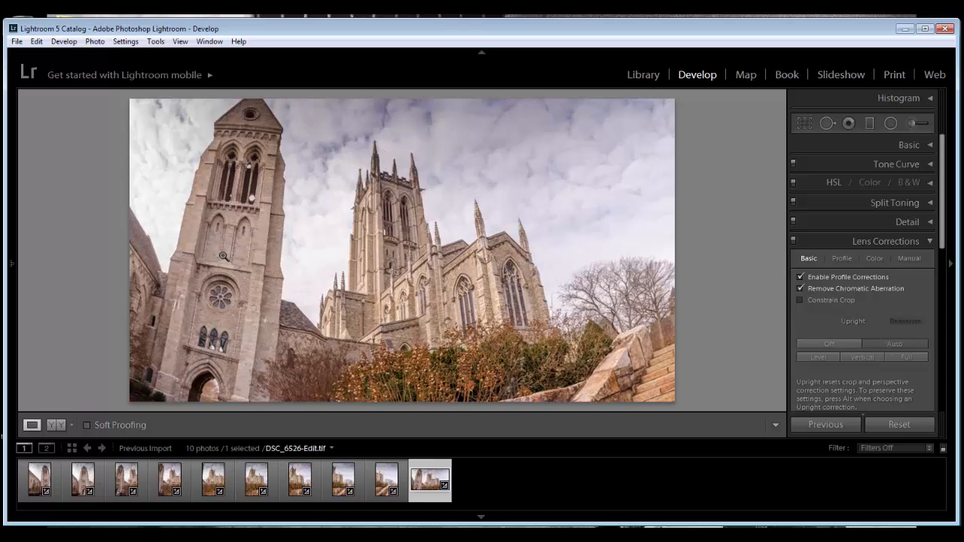
click(824, 357)
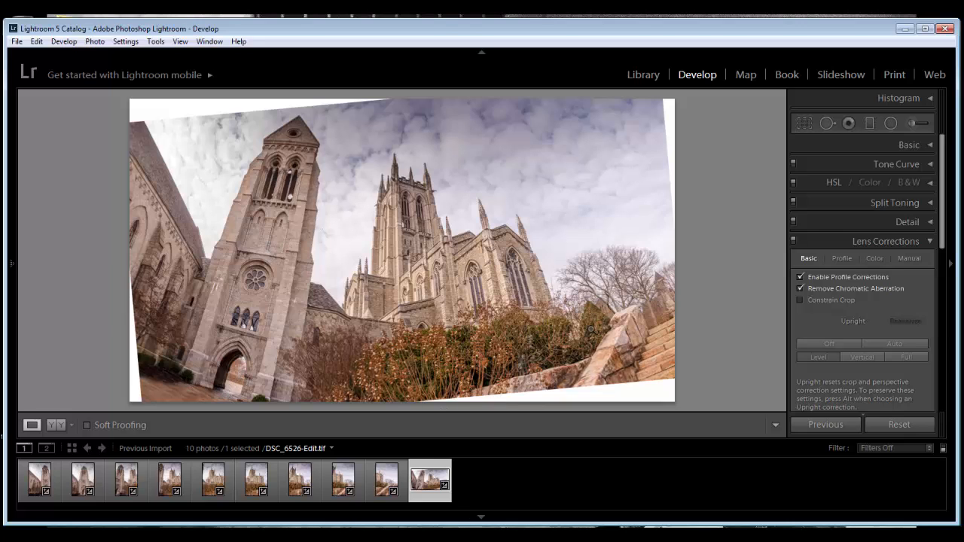
click(863, 355)
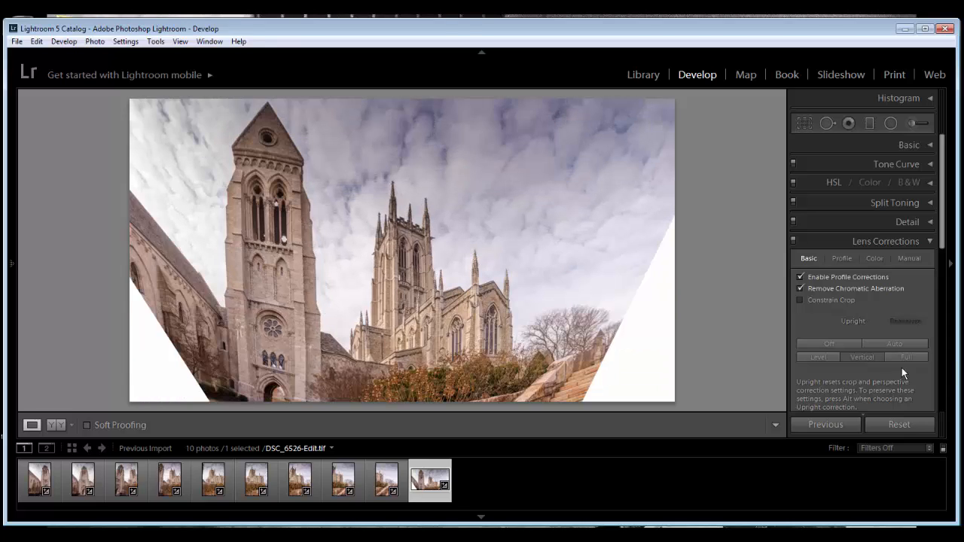
click(906, 358)
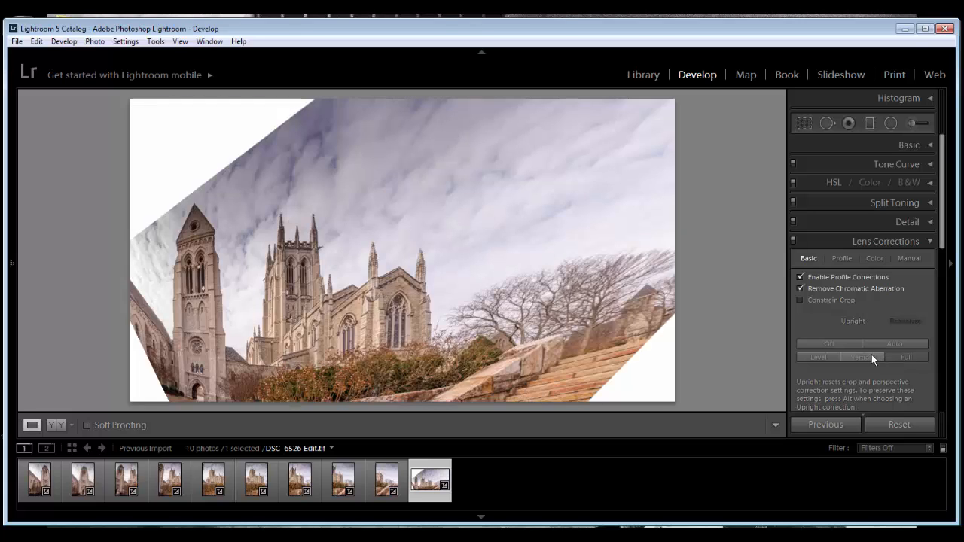
click(824, 360)
click(893, 345)
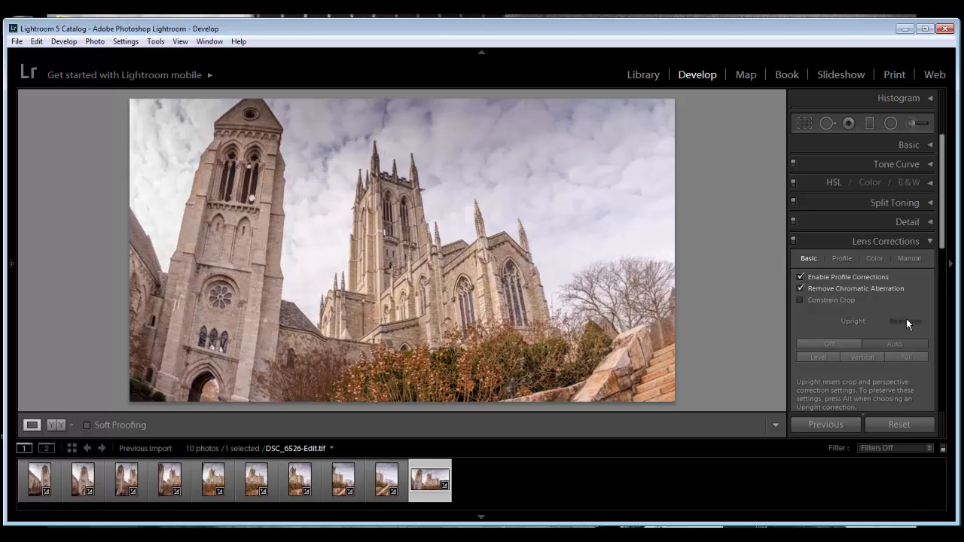
click(837, 342)
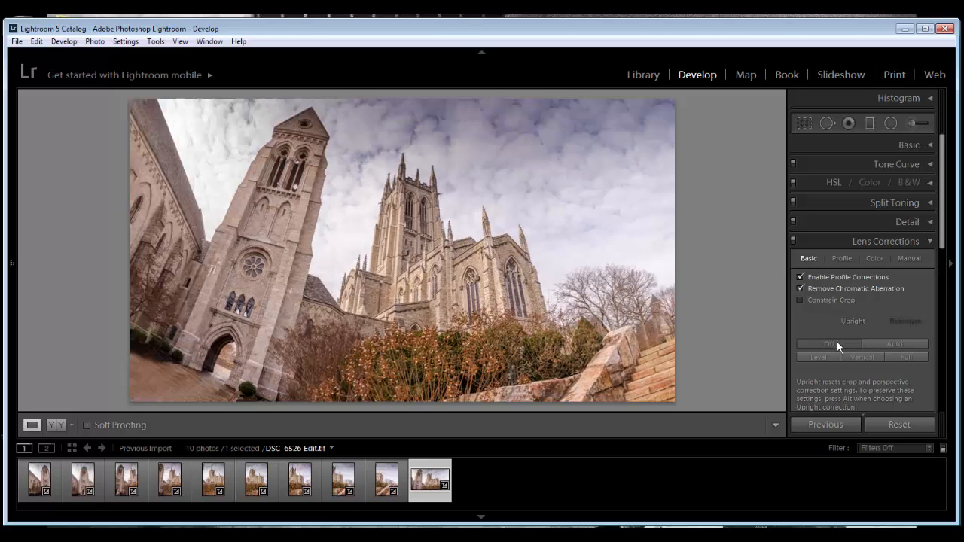
Set the panorama's manual lens transform to Distortion +38, Vertical +2 and Aspect -5, and constrain the crop to exclude the white edges.
click(909, 259)
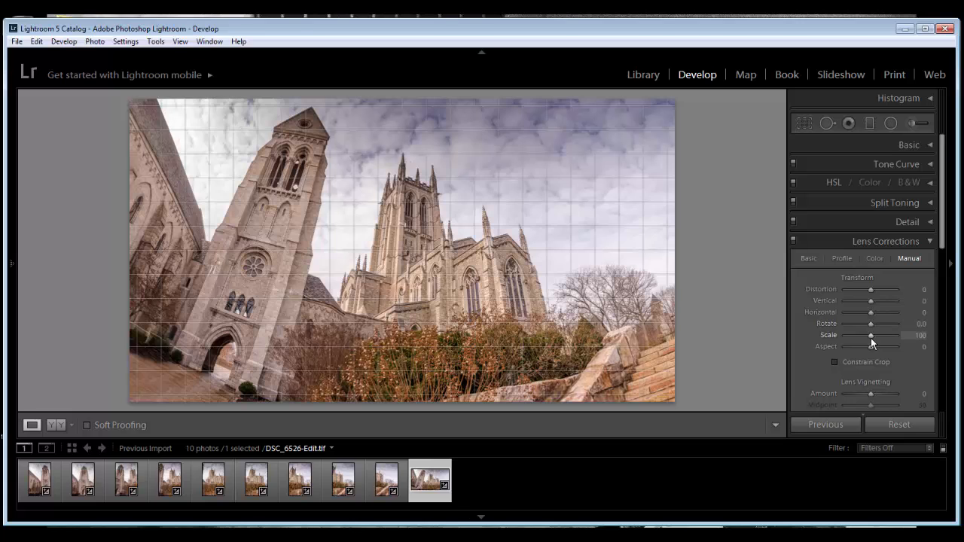
mouse_move(869, 347)
mouse_down()
mouse_move(879, 346)
mouse_move(869, 347)
mouse_up()
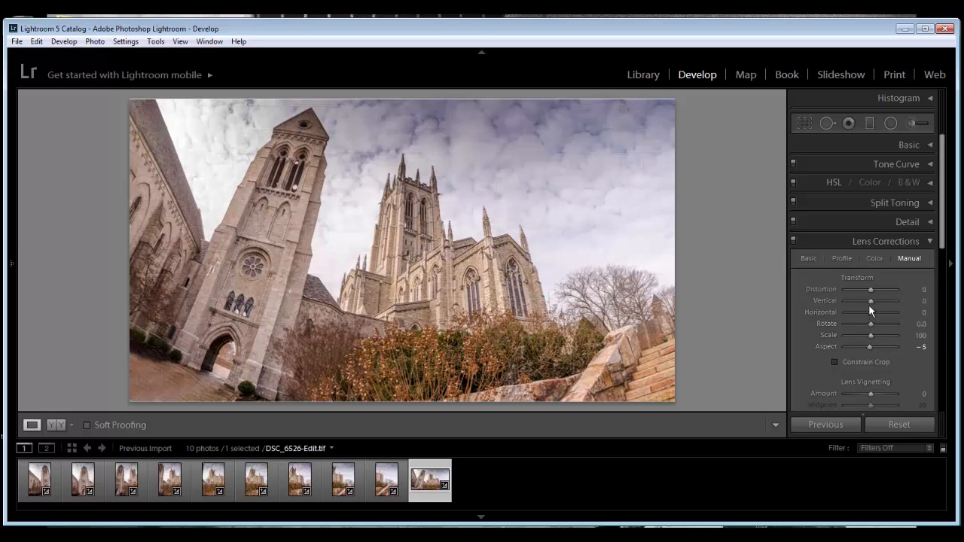
mouse_move(870, 302)
mouse_down()
mouse_move(883, 302)
mouse_move(870, 304)
mouse_move(879, 289)
mouse_up()
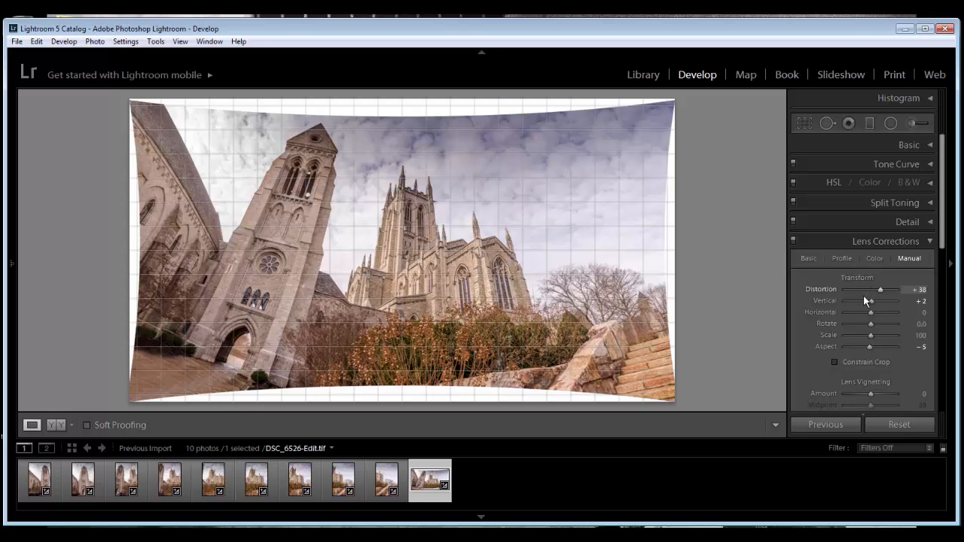
drag(871, 348, 866, 348)
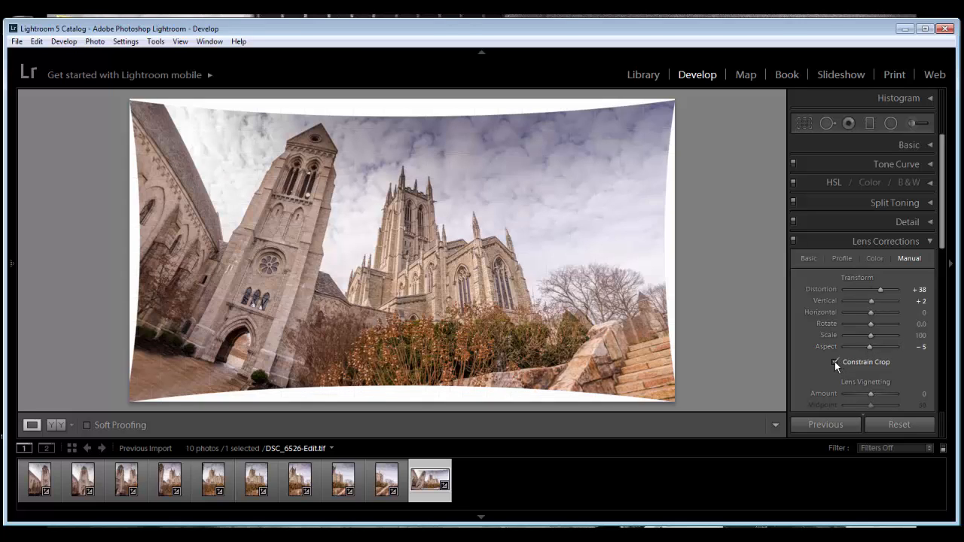
click(834, 361)
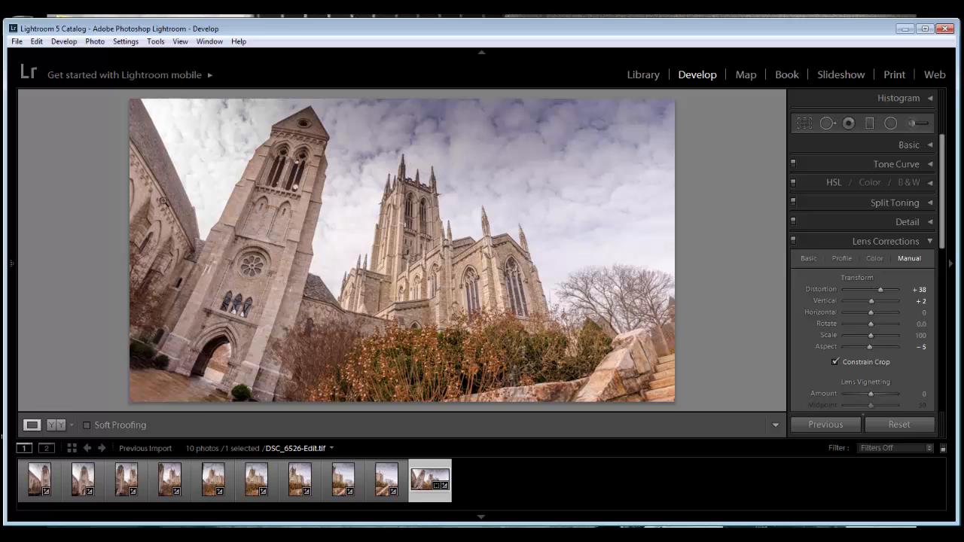
click(810, 259)
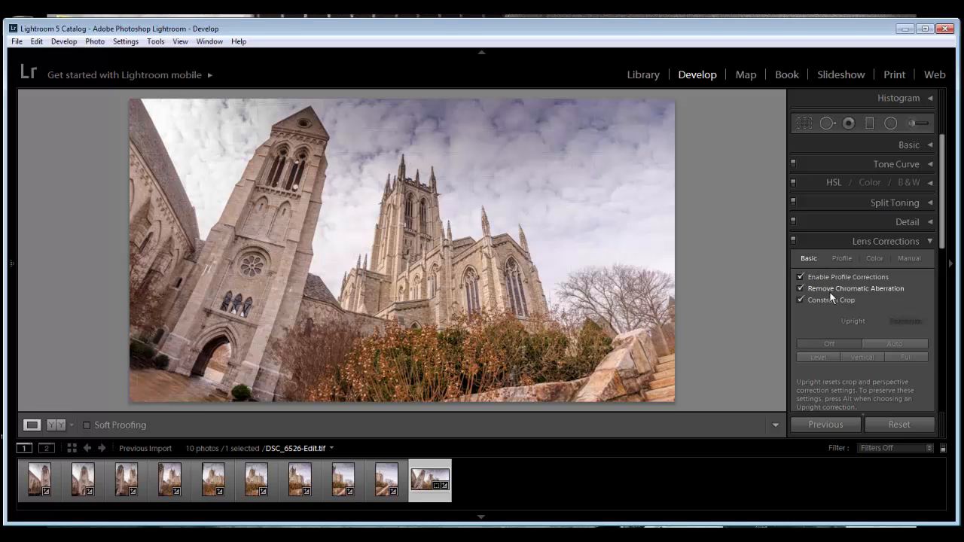
click(907, 258)
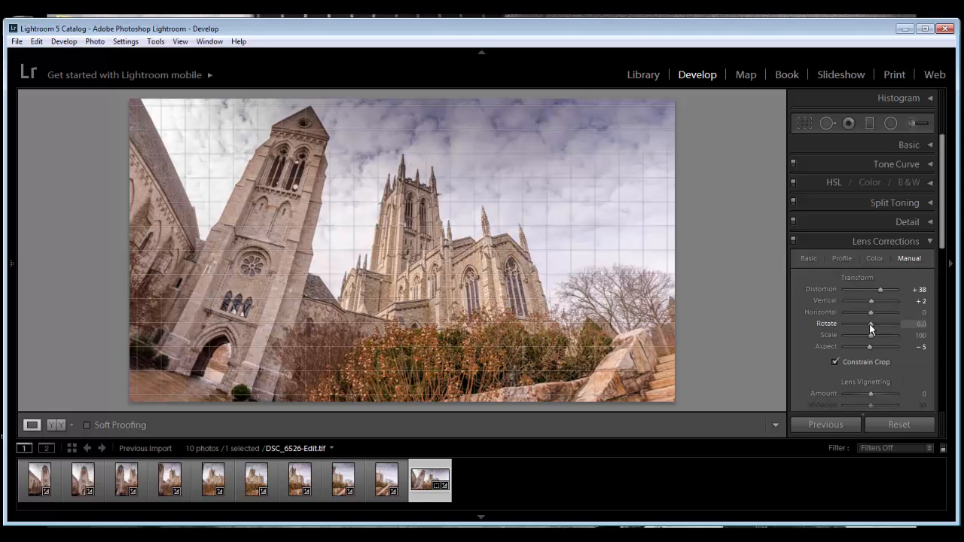
Set the panorama's manual Rotate transform to -5.7 and reapply the constrained crop.
drag(869, 324, 856, 326)
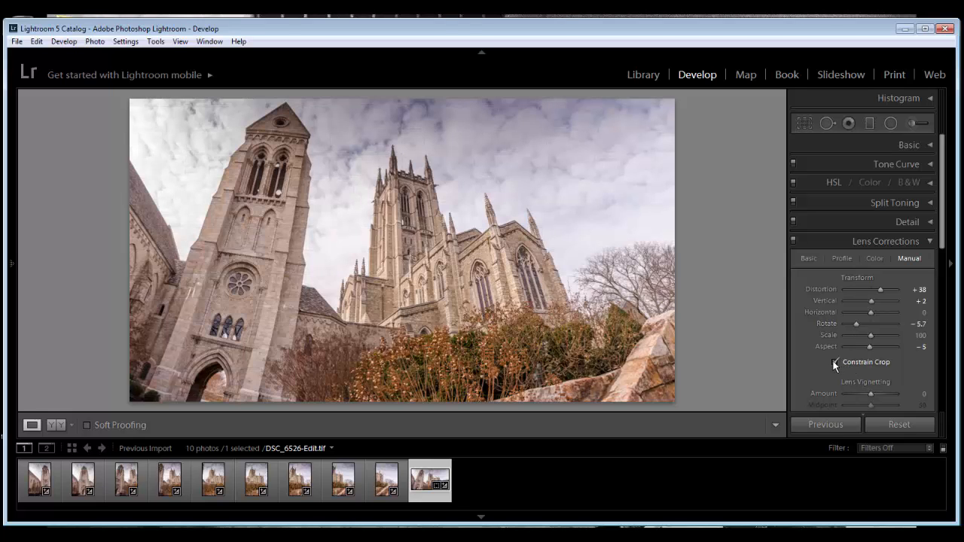
click(833, 360)
click(834, 360)
Crop the panorama tighter from its lower edge, cutting off the tower's doorway and most of the foreground bushes.
click(803, 124)
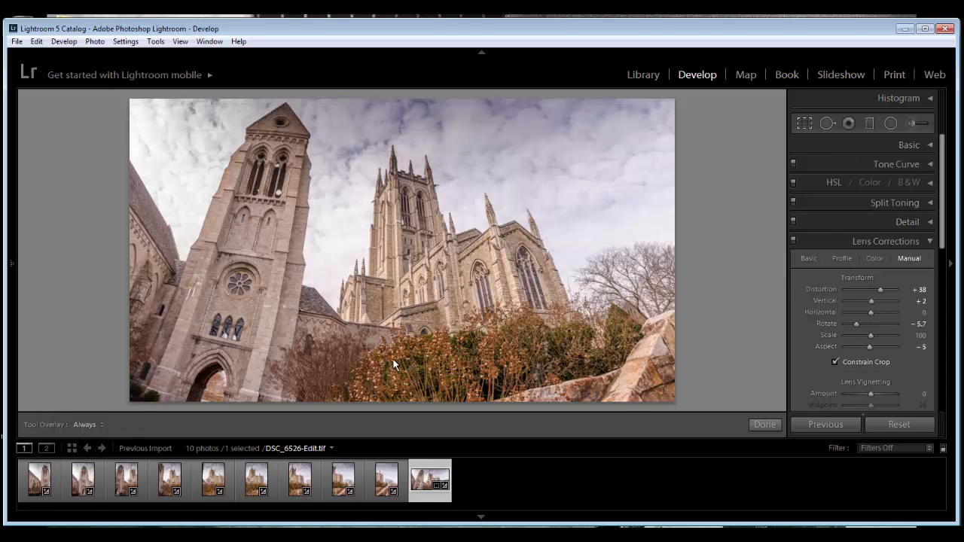
drag(403, 375, 402, 353)
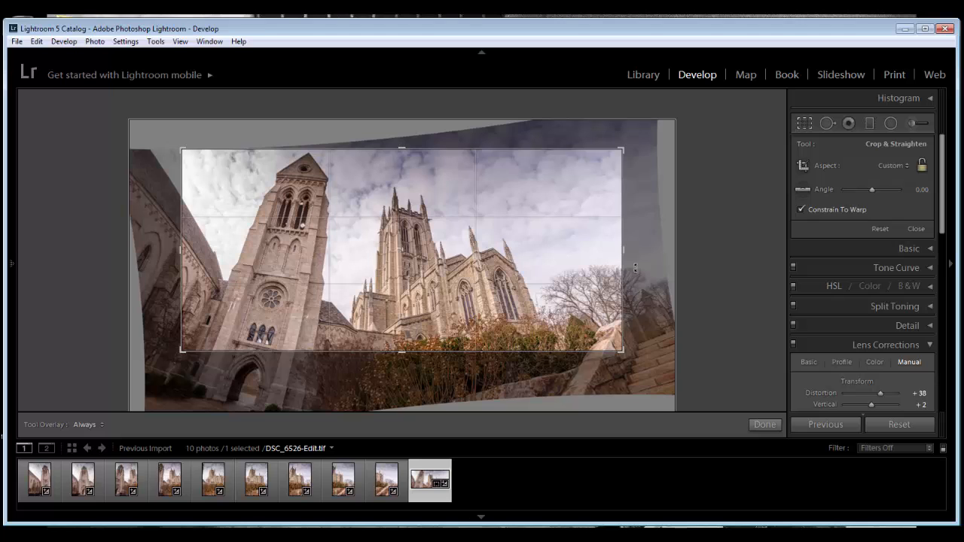
click(765, 426)
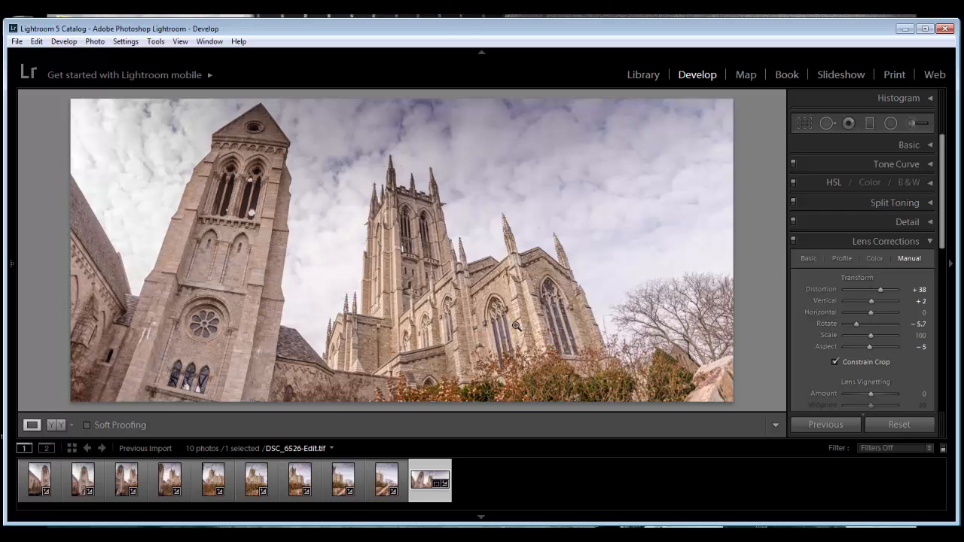
Set the panorama's Highlights to -100, Shadows +100, Whites +7, Blacks -43, Temp -2, Tint +17, Exposure -0.24 and Contrast +26.
click(933, 146)
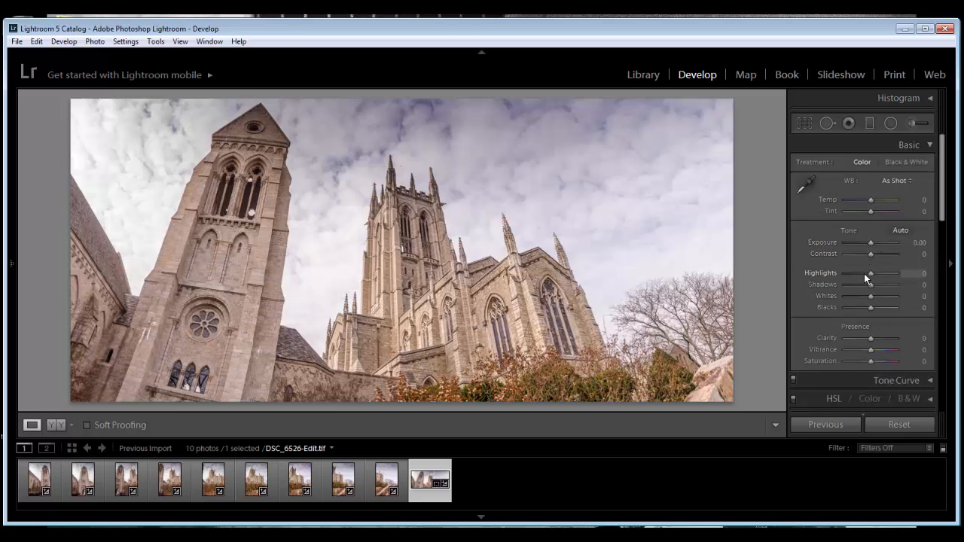
drag(871, 284, 902, 283)
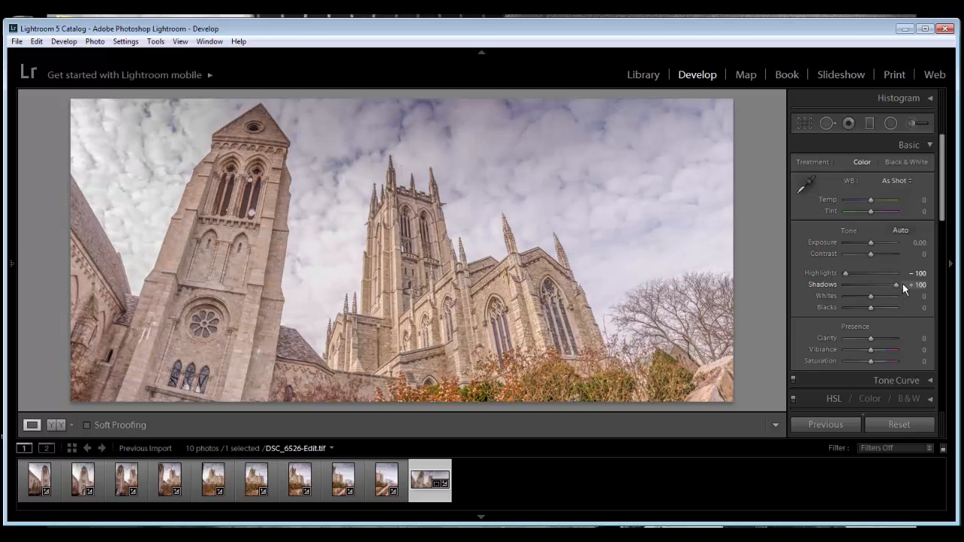
alt+click(872, 295)
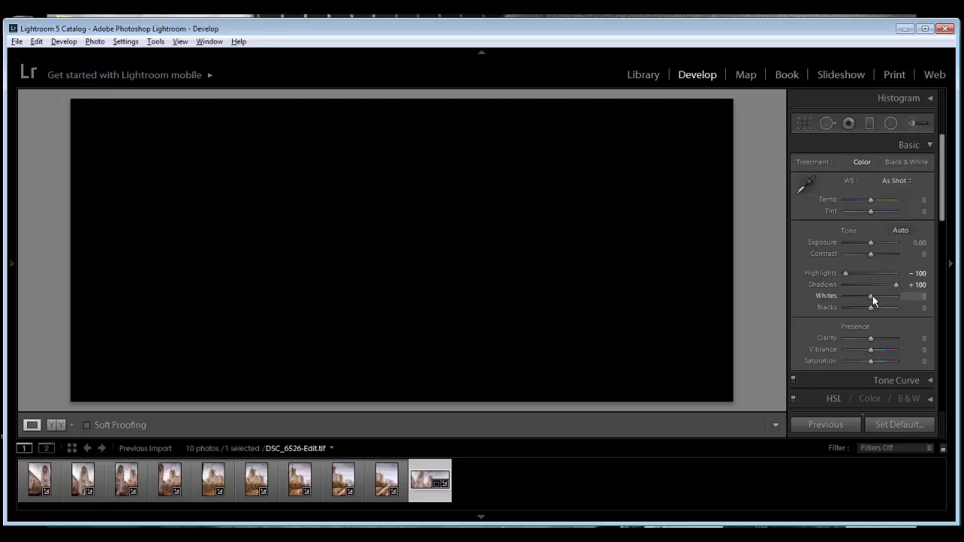
drag(875, 296, 860, 308)
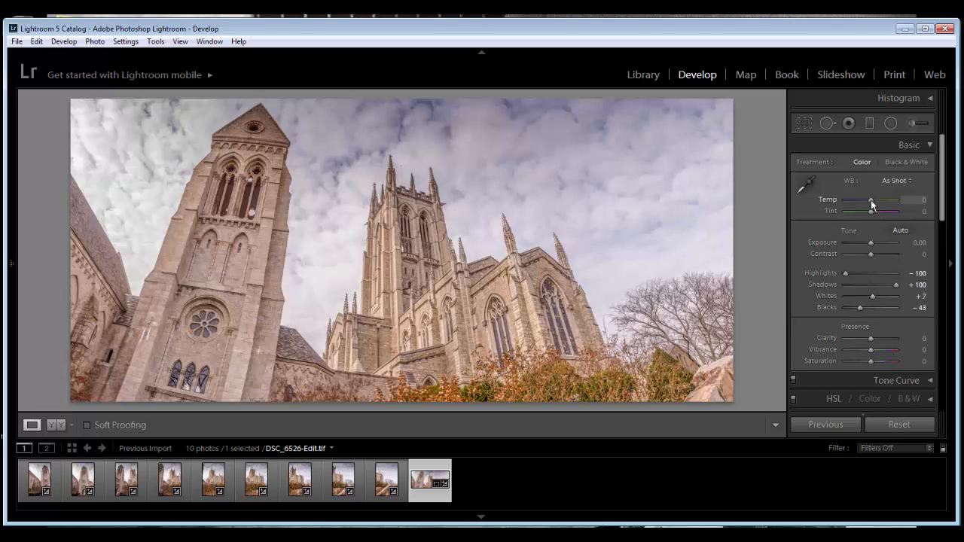
mouse_move(870, 200)
mouse_down()
mouse_move(874, 210)
mouse_move(865, 200)
mouse_up()
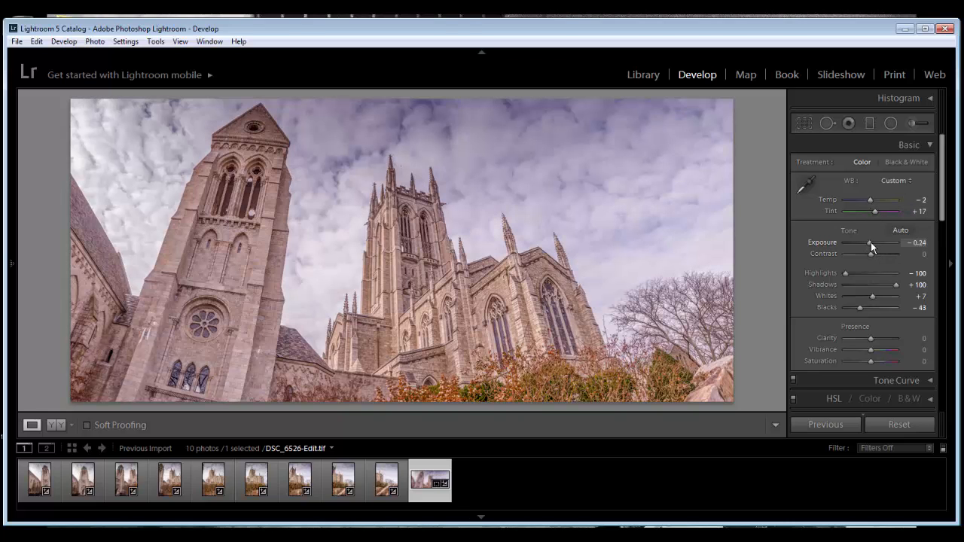
drag(871, 254, 879, 258)
Add a graduated filter over the sky down to the central tower, with Exposure -0.60 and Shadows 84.
click(869, 124)
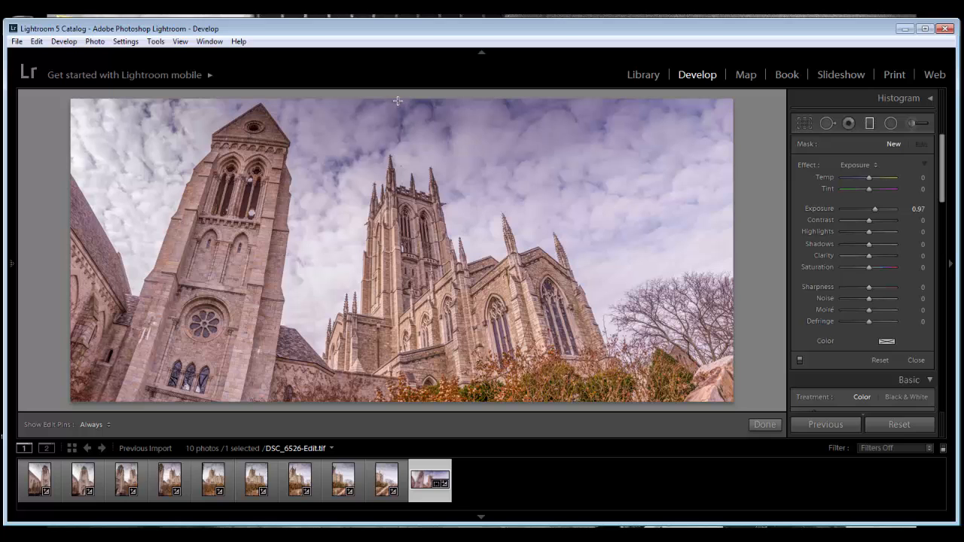
drag(397, 100, 392, 271)
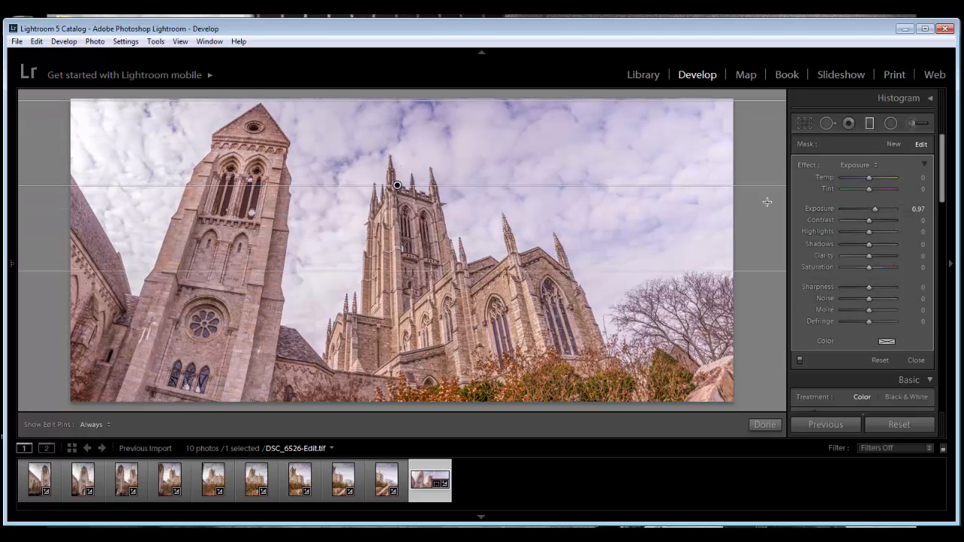
drag(875, 210, 864, 209)
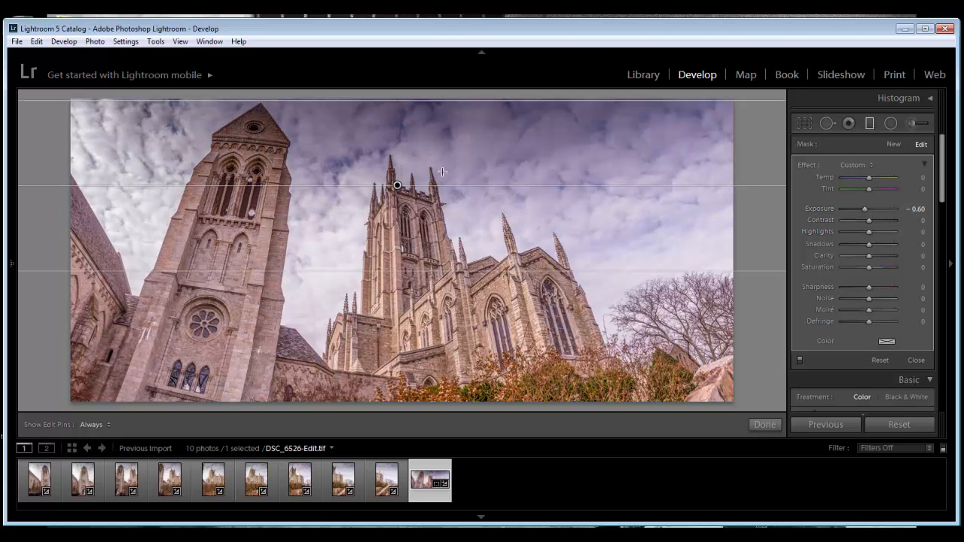
drag(398, 187, 388, 205)
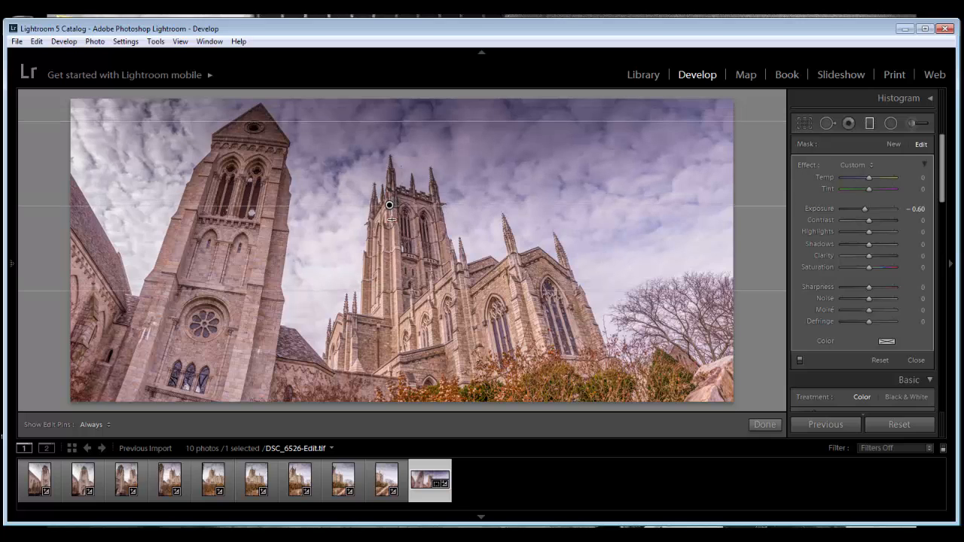
drag(402, 289, 397, 249)
drag(389, 184, 389, 162)
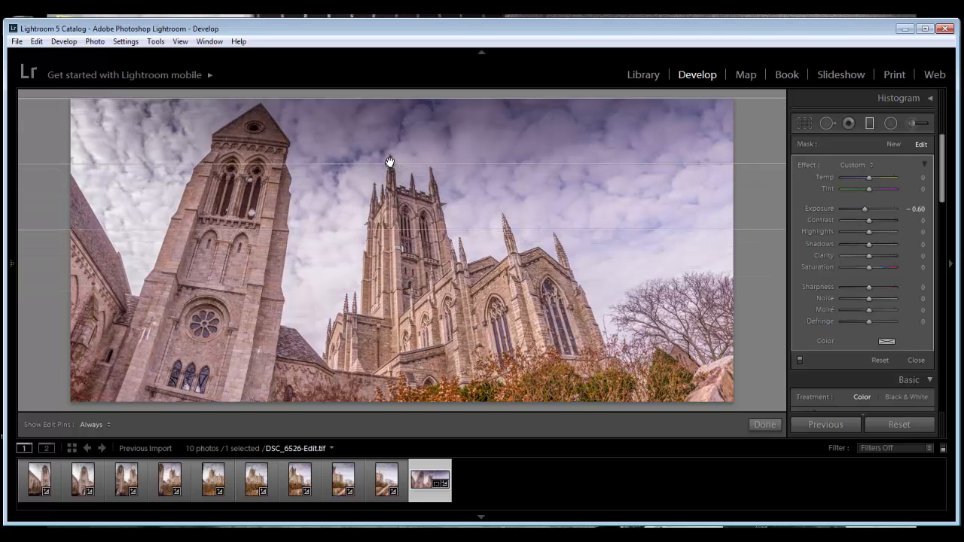
drag(872, 242, 895, 244)
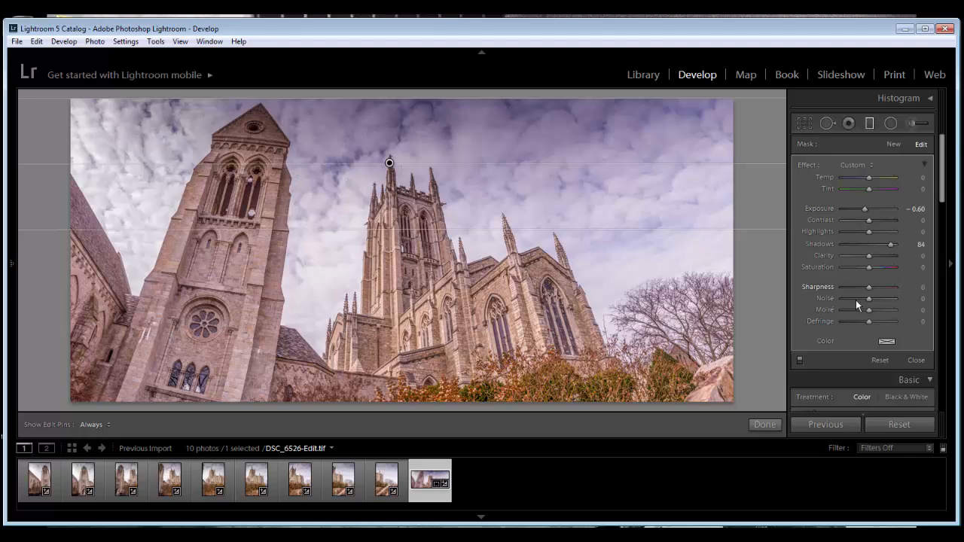
click(764, 424)
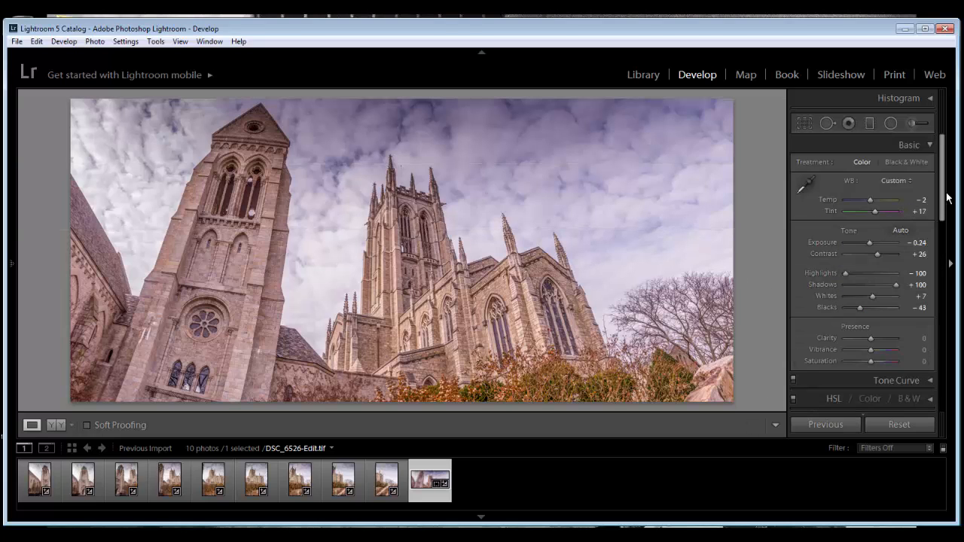
Set the panorama's Vibrance to +14 and Saturation to +10.
drag(943, 195, 943, 231)
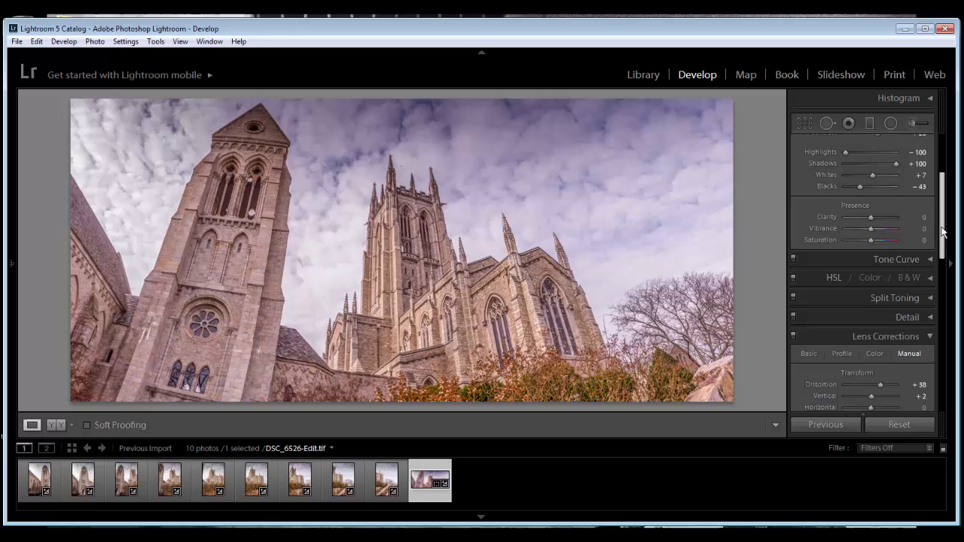
click(874, 228)
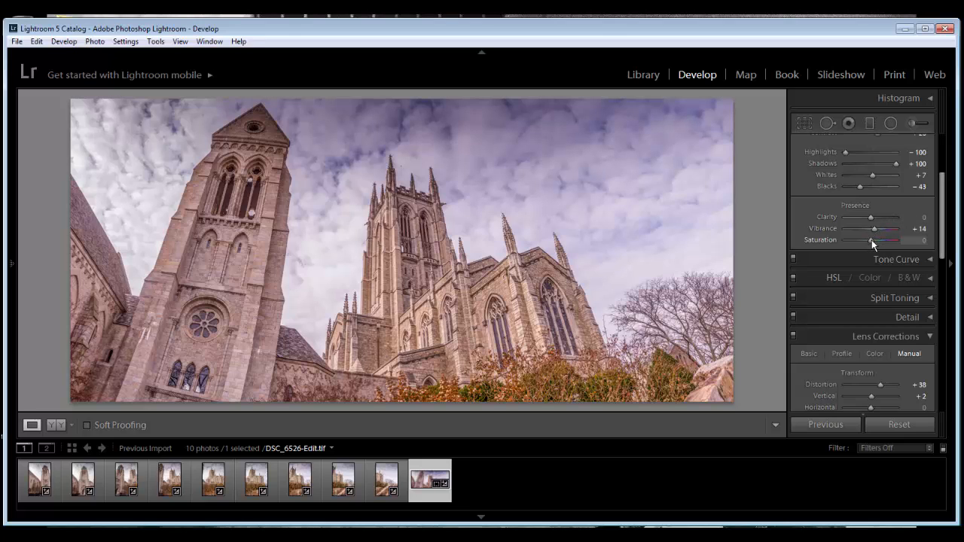
drag(872, 239, 874, 240)
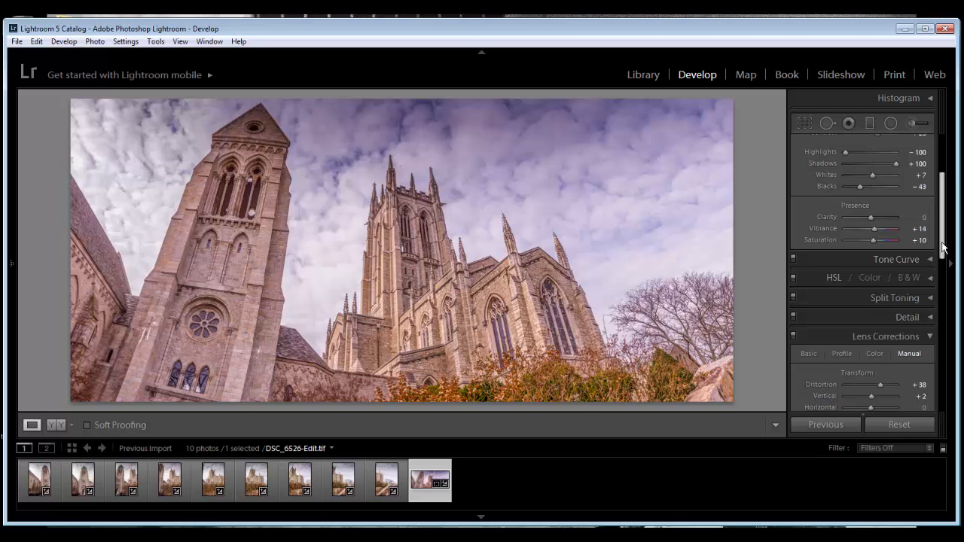
Sharpen the panorama with an Amount of 12 and raise the Masking to limit sharpening to the edges.
scroll(942, 247, down, 3)
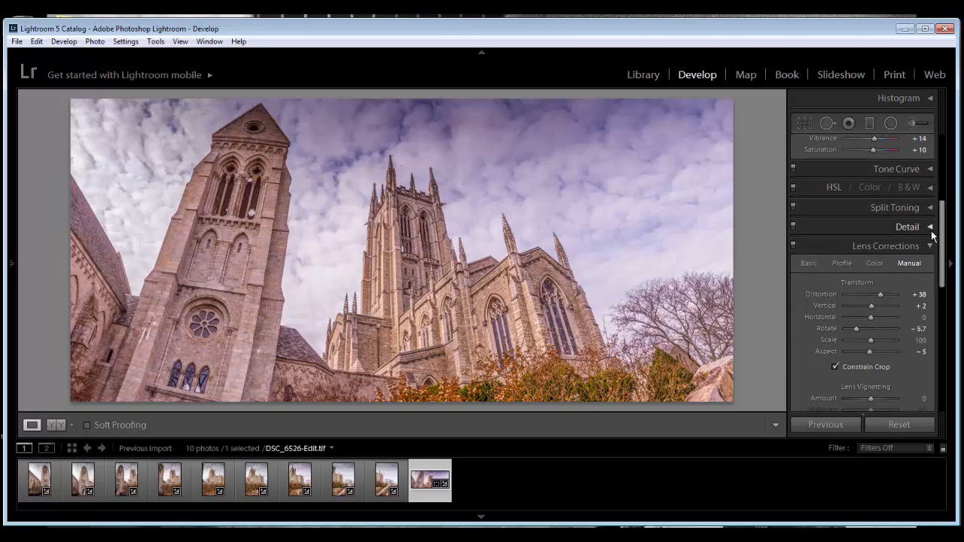
click(931, 227)
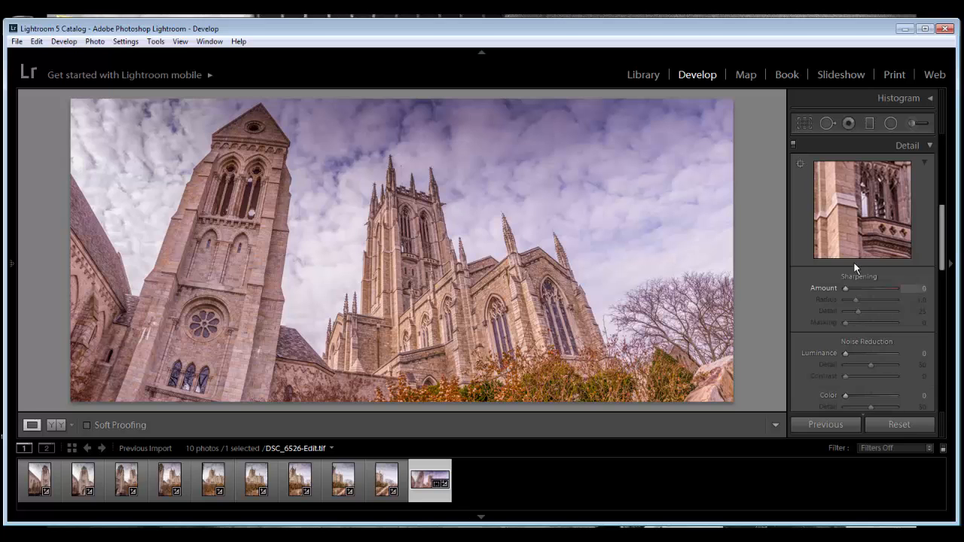
click(460, 213)
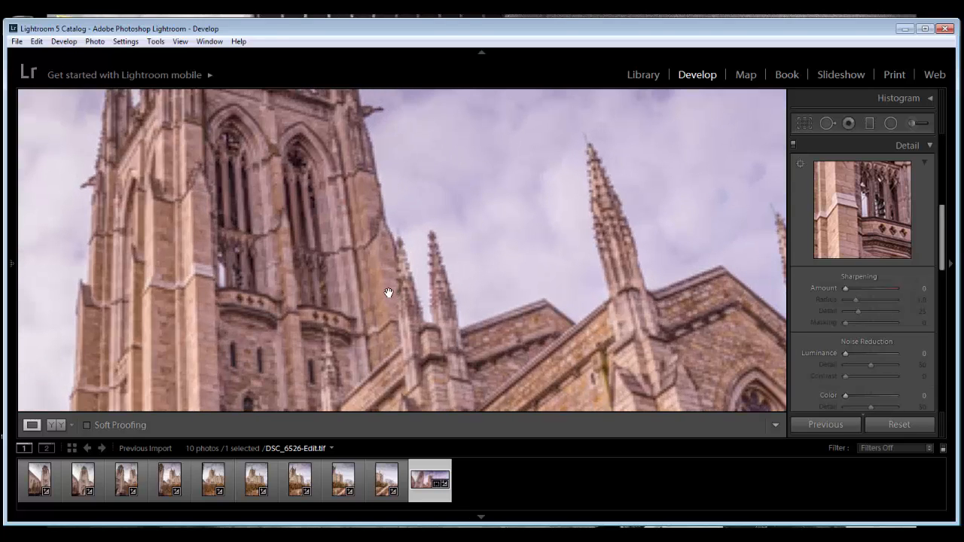
click(374, 265)
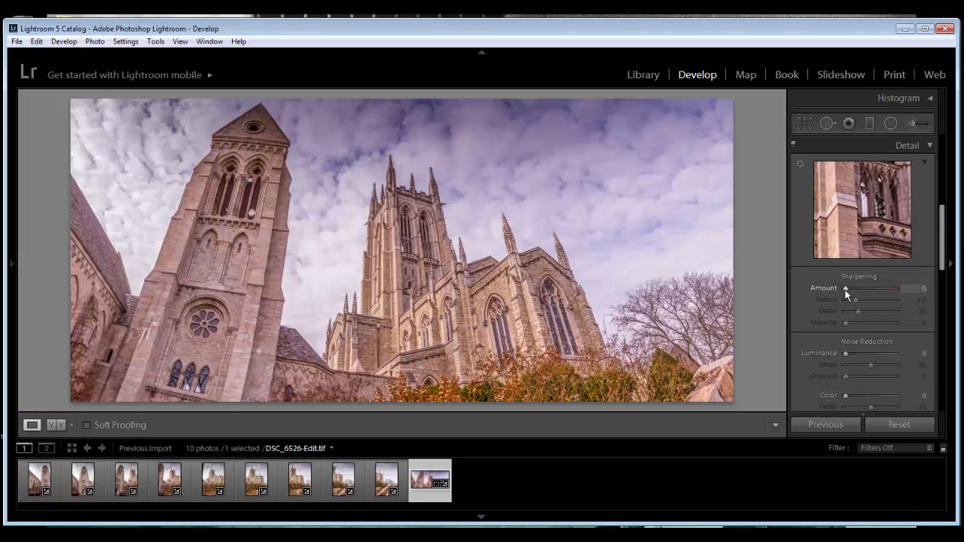
drag(845, 287, 849, 289)
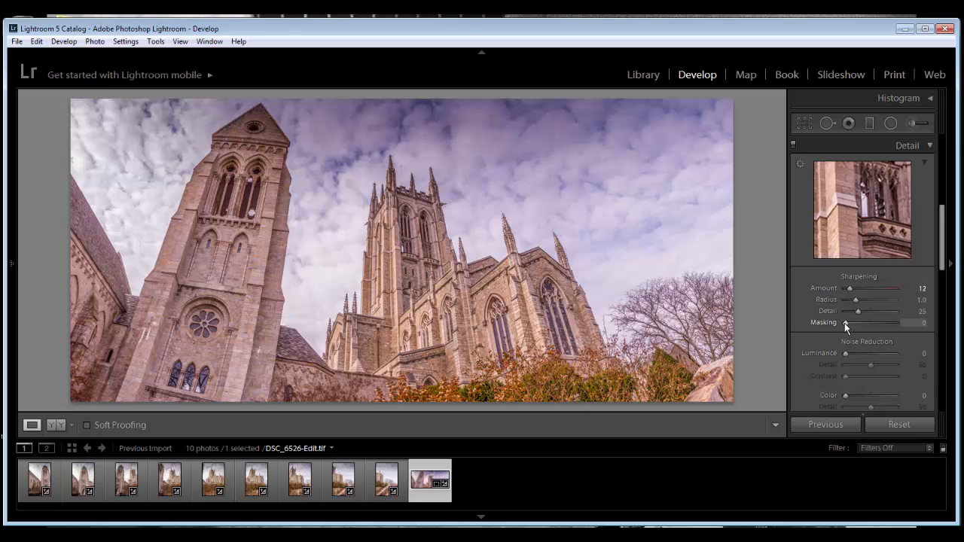
drag(844, 323, 889, 325)
Cool the sky's graduated filter to Temp -20 and move it slightly lower over the central tower.
drag(942, 226, 949, 145)
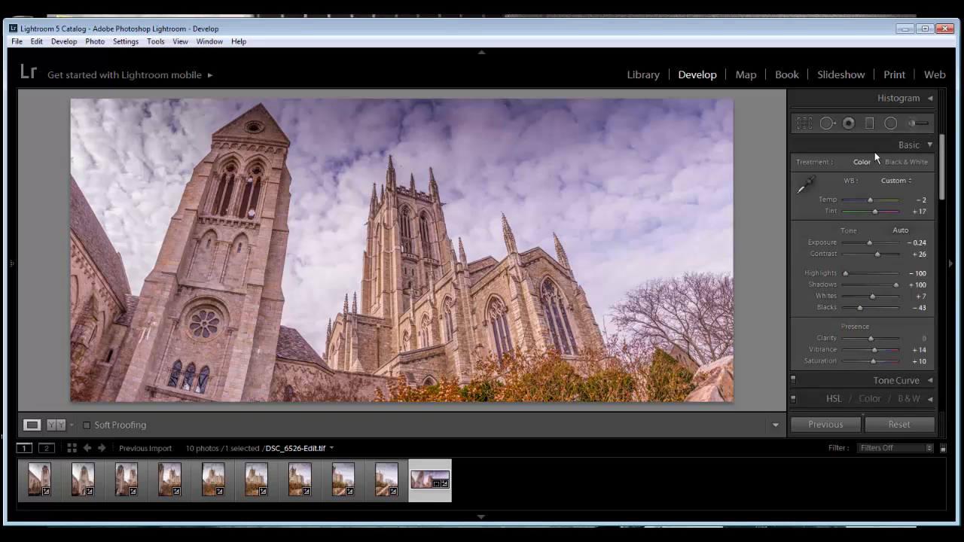
click(870, 125)
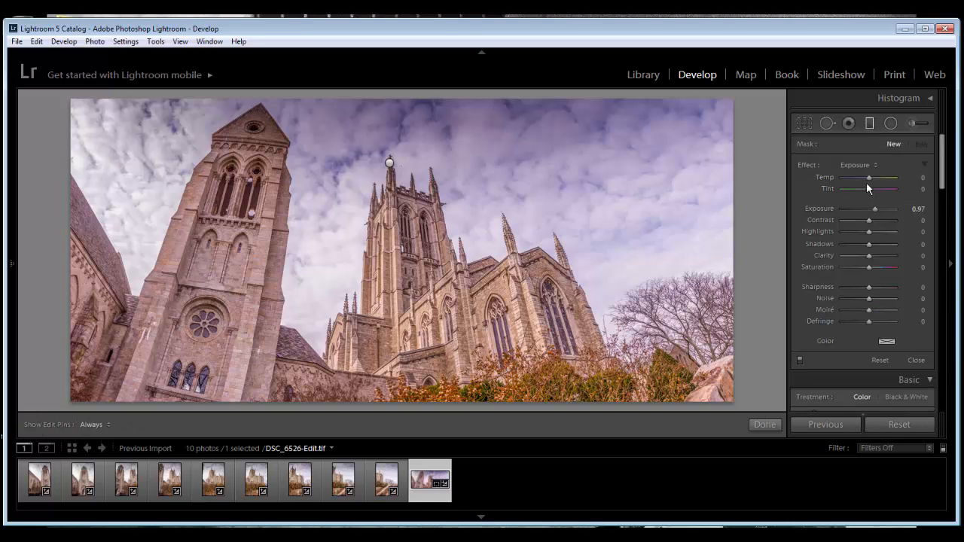
click(389, 163)
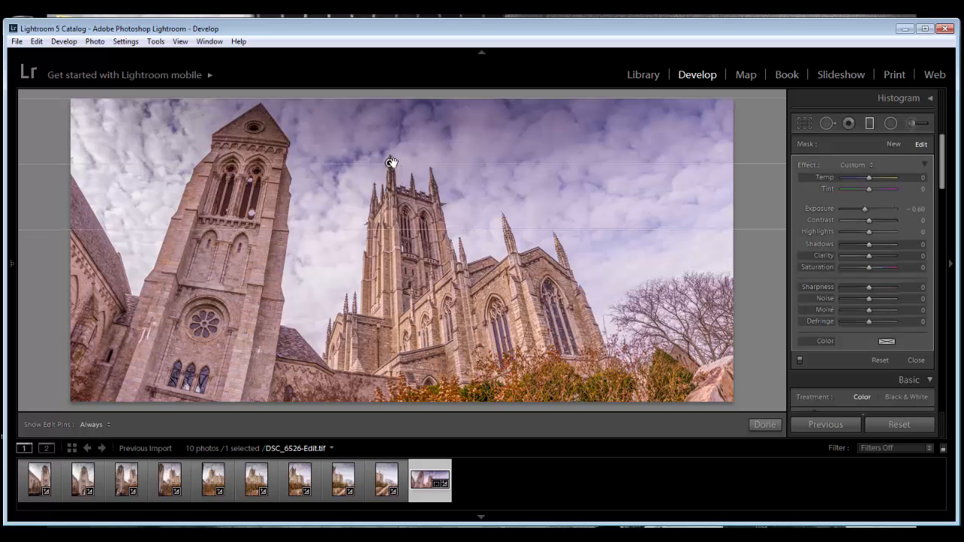
drag(864, 186, 863, 183)
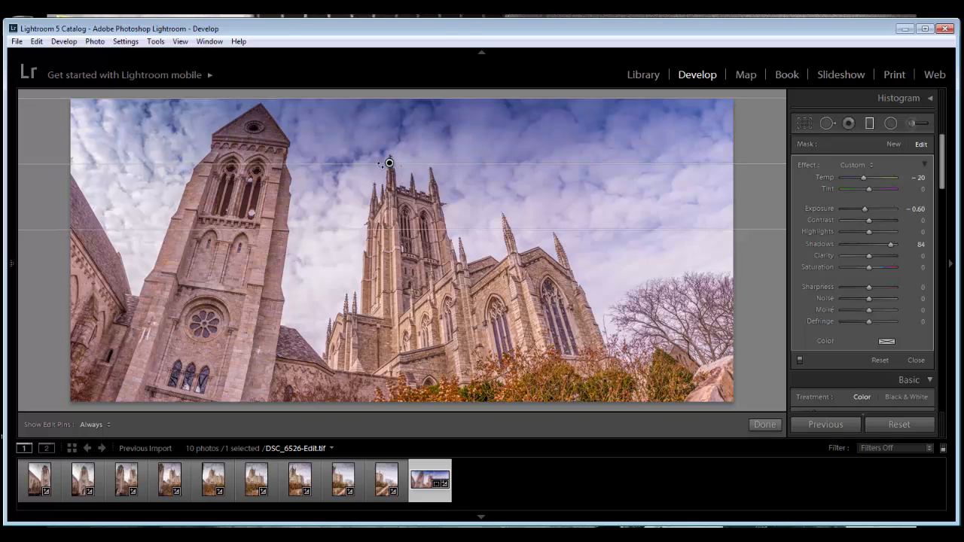
drag(388, 163, 384, 189)
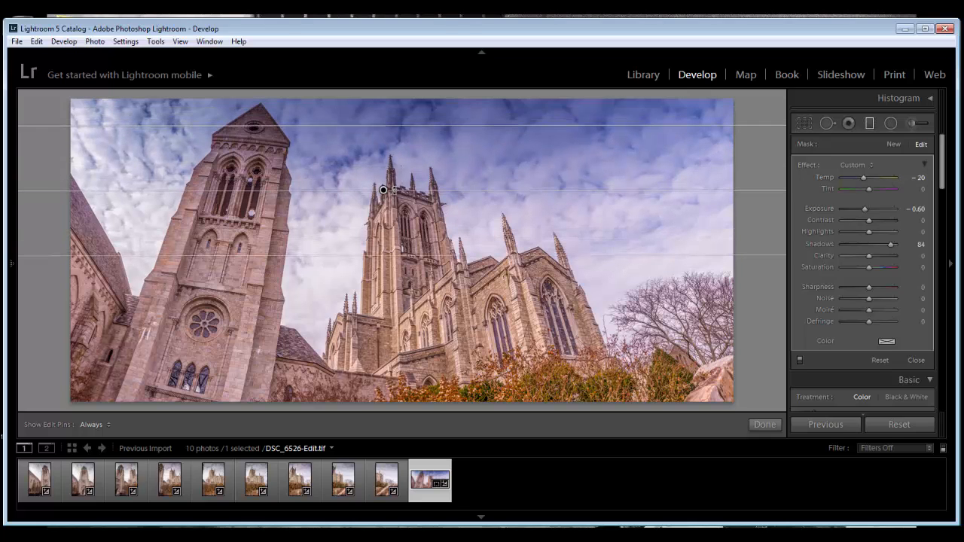
click(764, 424)
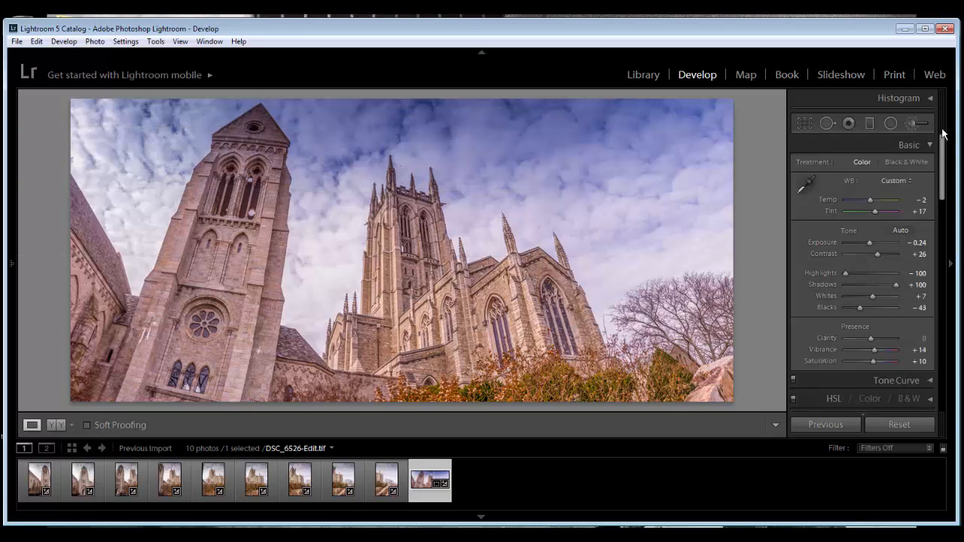
Add a radial filter over the sky in the photo's upper-left corner and set its Exposure to 1.52.
click(889, 122)
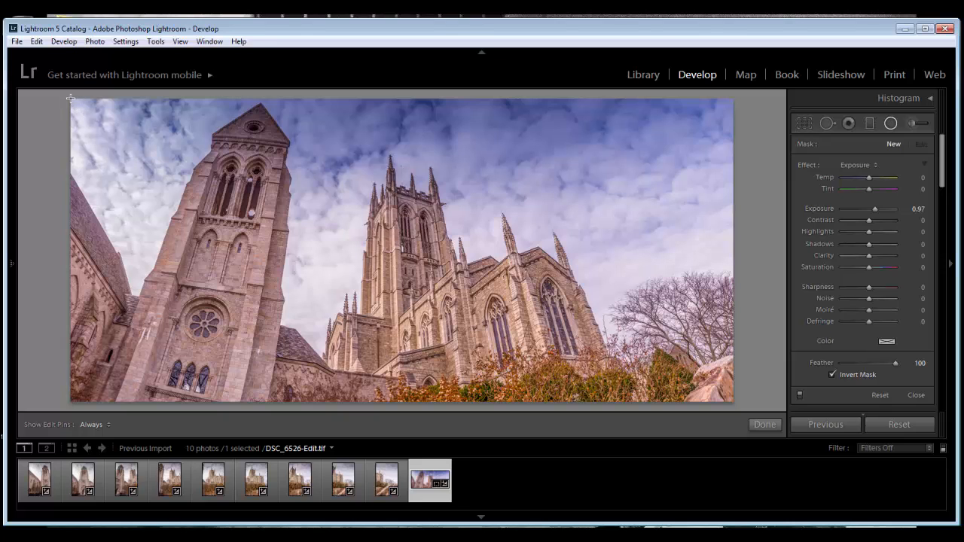
drag(69, 99, 151, 175)
drag(64, 98, 99, 118)
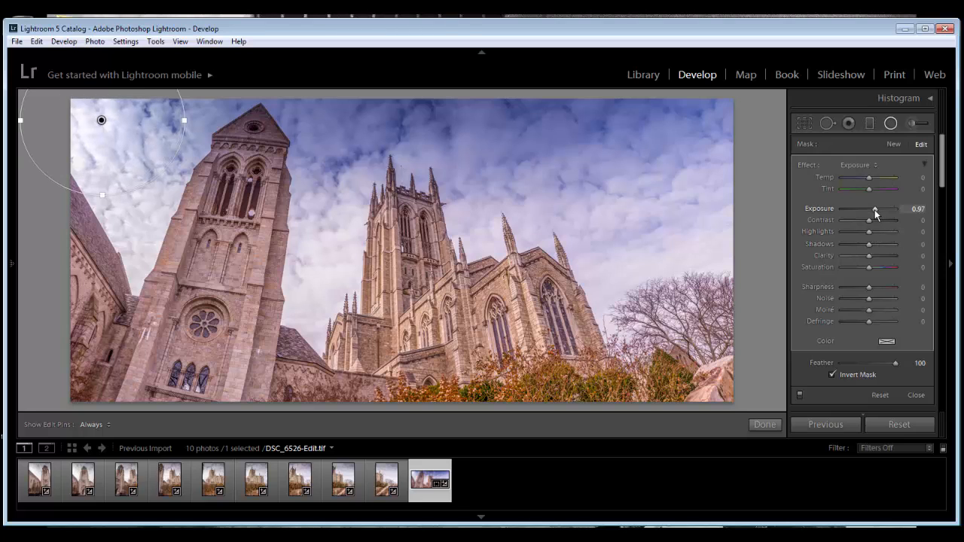
drag(878, 215, 878, 216)
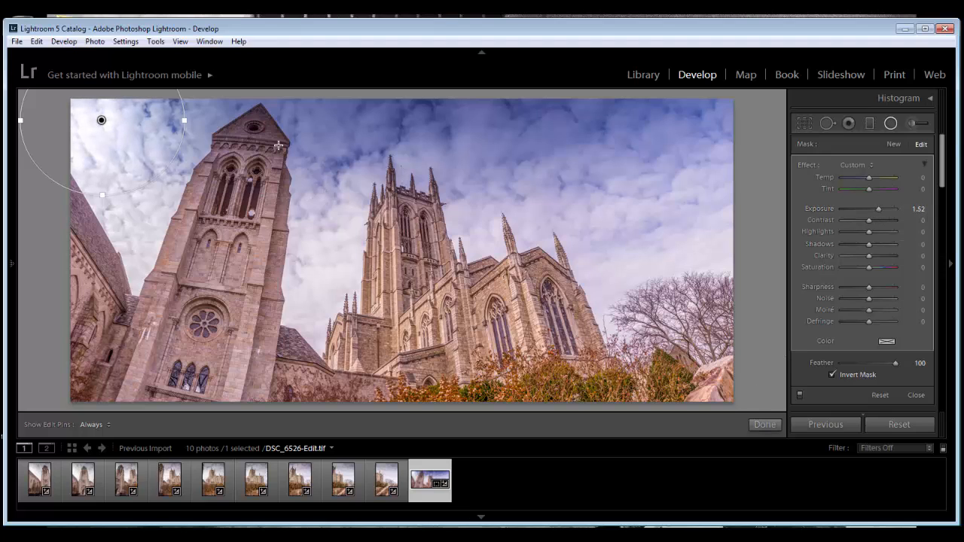
Duplicate the radial filter in the photo's upper-left sky and shift the copy slightly right and down.
right_click(102, 120)
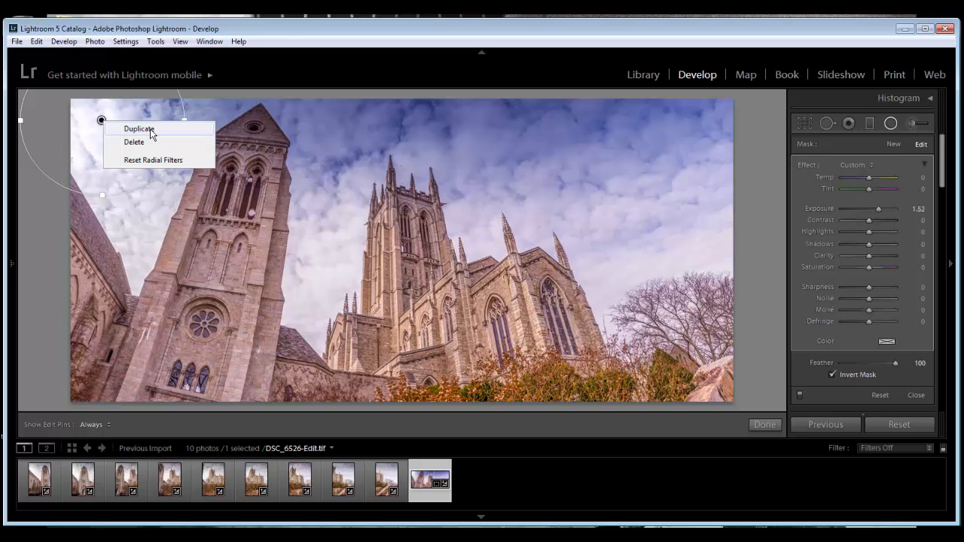
click(147, 129)
drag(103, 122, 108, 125)
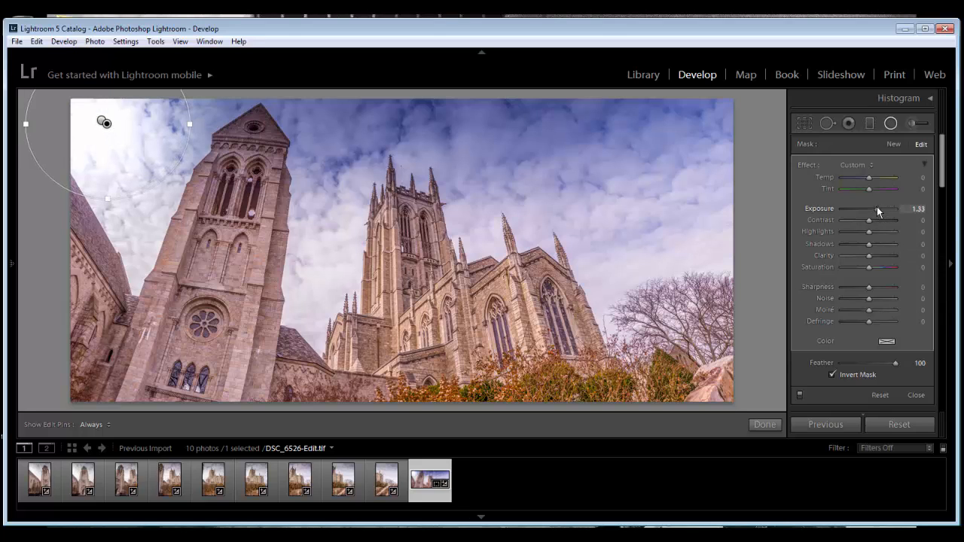
Make the duplicated radial filter affect the area outside its ellipse, with Exposure -0.97, and move it slightly further right.
drag(878, 211, 868, 211)
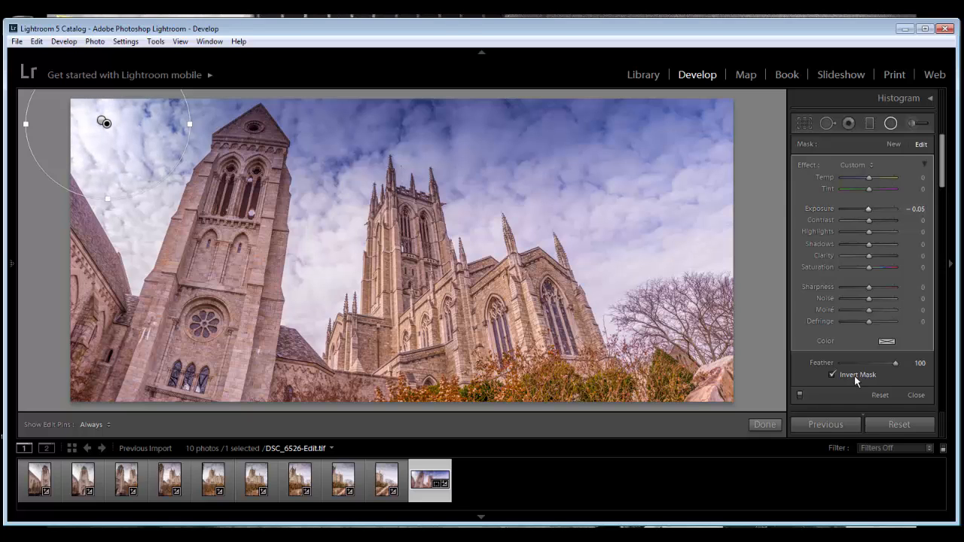
click(831, 375)
drag(866, 212, 861, 215)
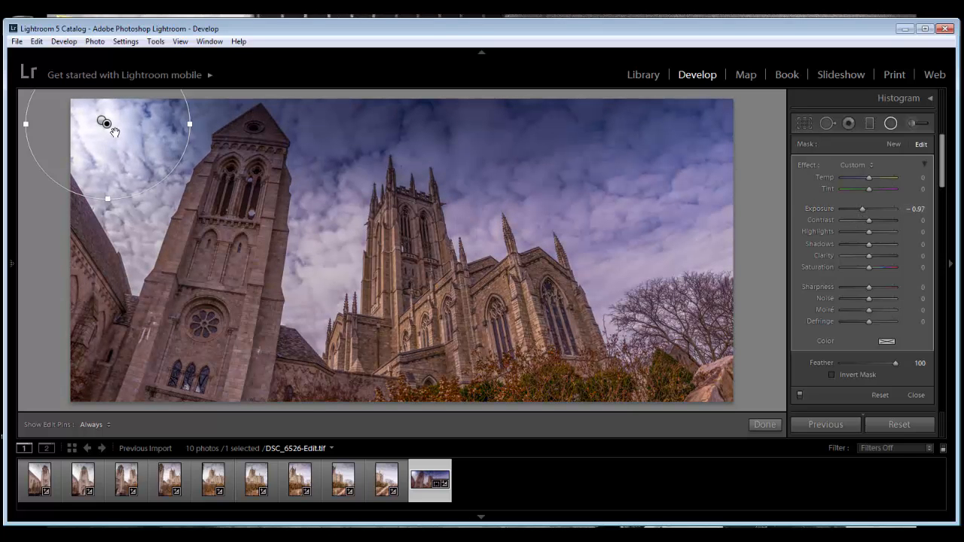
drag(114, 133, 121, 133)
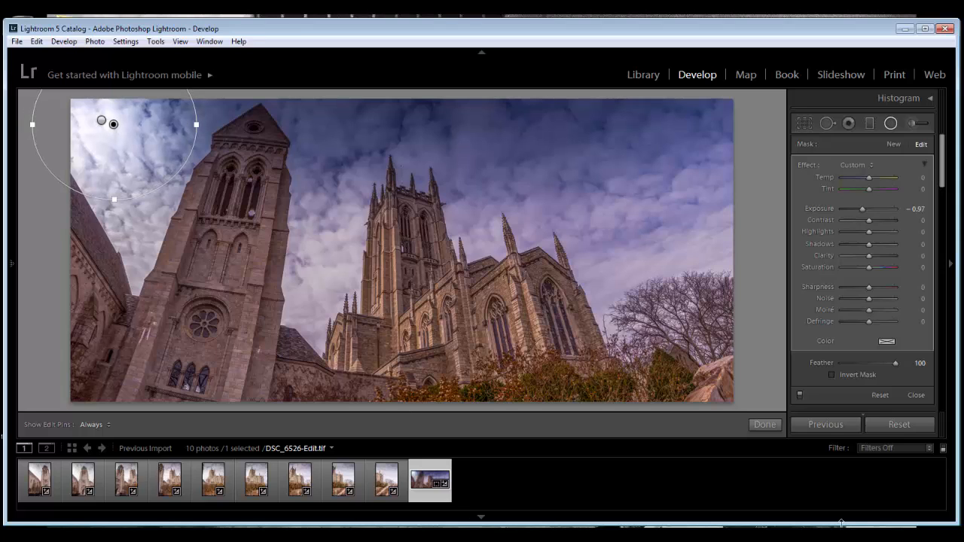
click(765, 425)
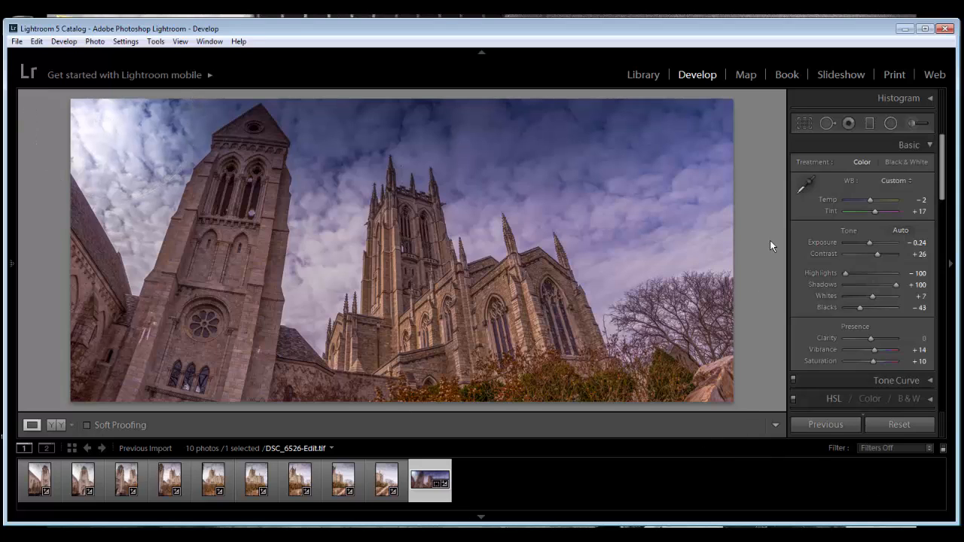
Brighten the left-facing walls of the central cathedral with Adjustment Brush strokes at Exposure 0.87 and brush size 6.0.
click(912, 124)
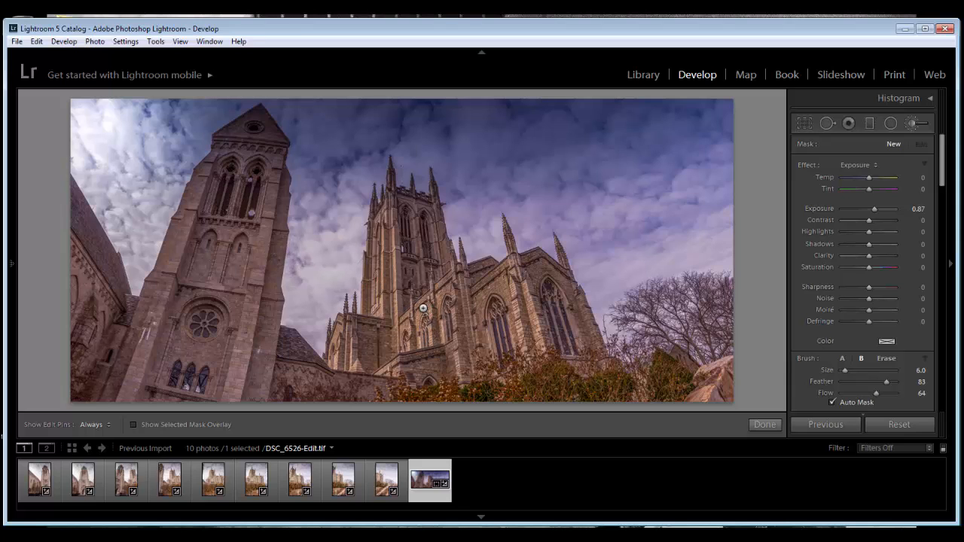
mouse_move(439, 294)
mouse_down()
mouse_move(431, 318)
mouse_move(443, 326)
mouse_up()
drag(383, 223, 383, 286)
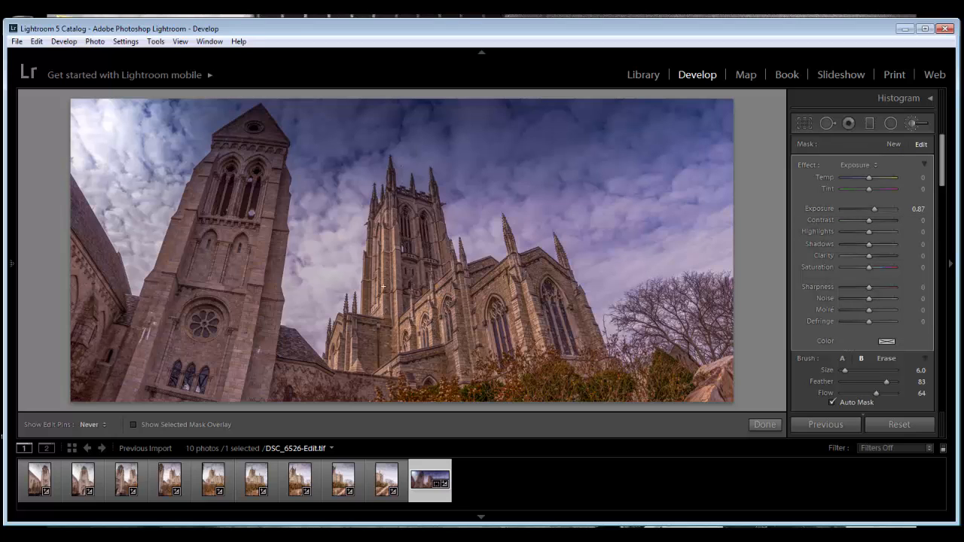
key(h)
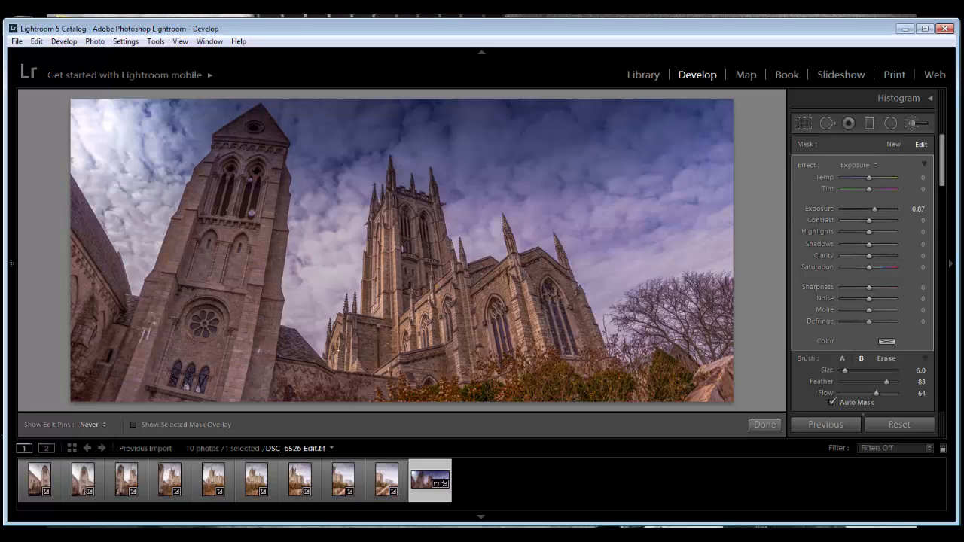
drag(338, 349, 341, 361)
mouse_move(518, 266)
mouse_down()
mouse_move(513, 304)
mouse_move(541, 384)
mouse_move(518, 296)
mouse_up()
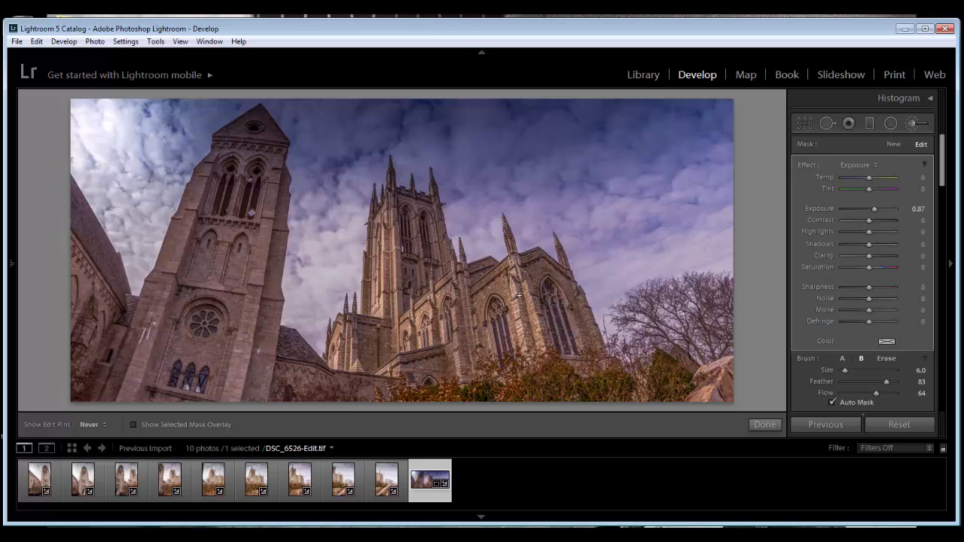
key(h)
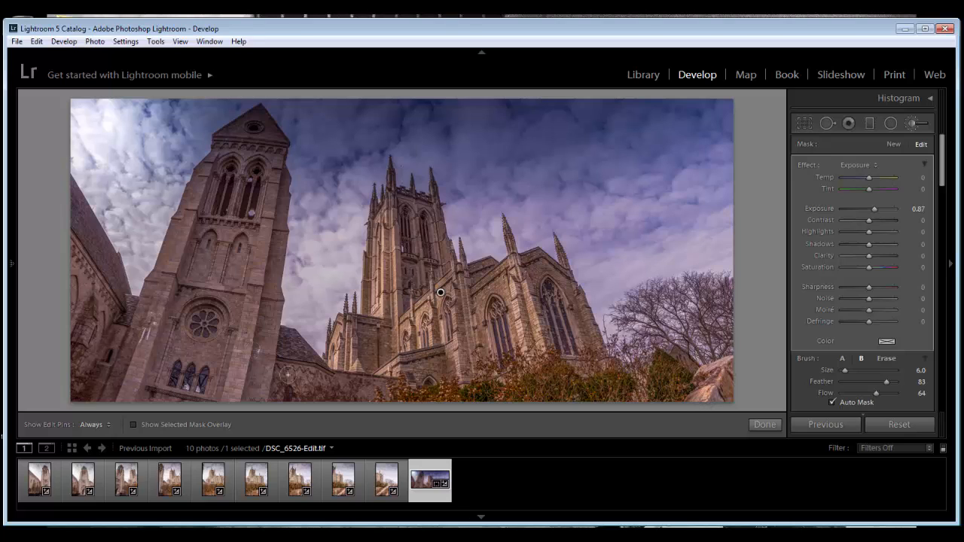
Darken and cool the left tower with a new size 10.0 brush adjustment, finishing at Exposure -0.32 and Temp -13.
click(893, 144)
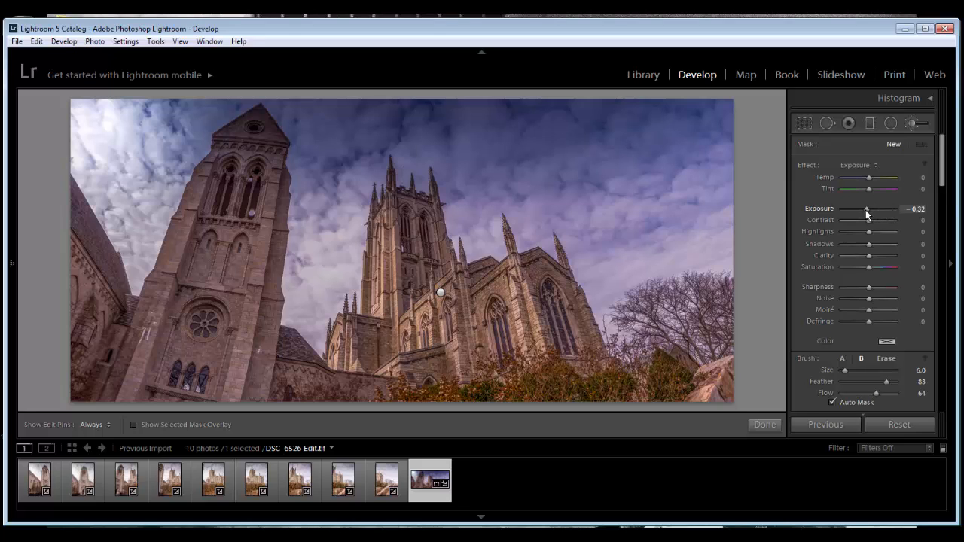
scroll(198, 273, up, 1)
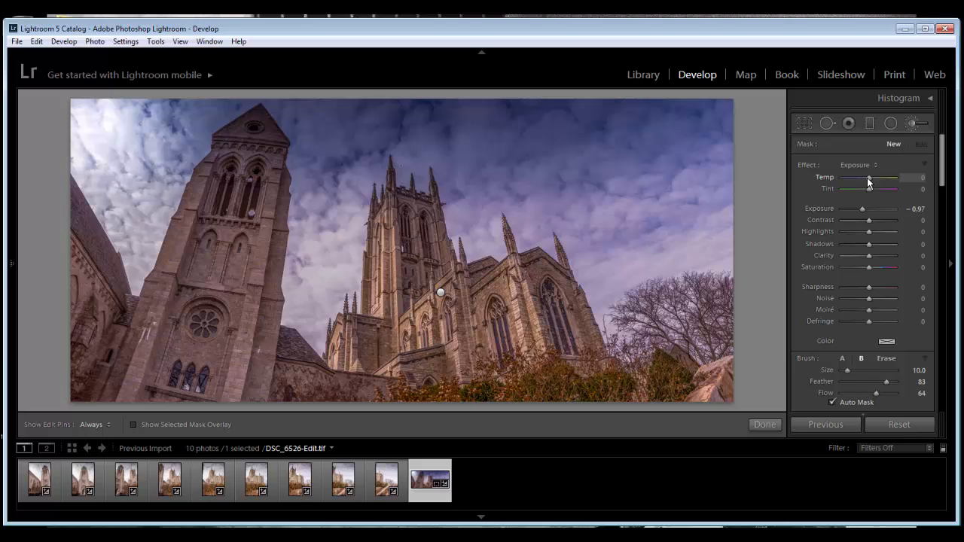
drag(869, 180, 865, 183)
drag(865, 183, 864, 188)
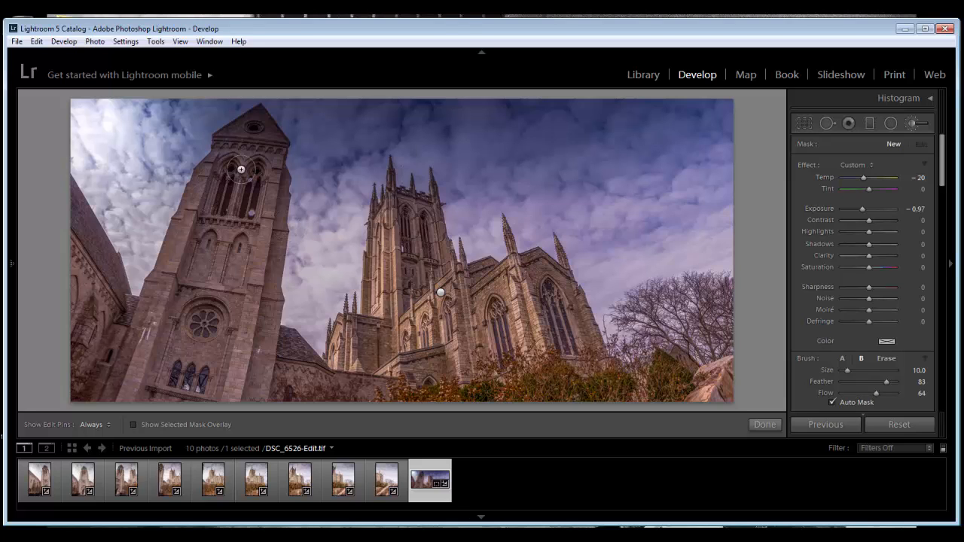
key(h)
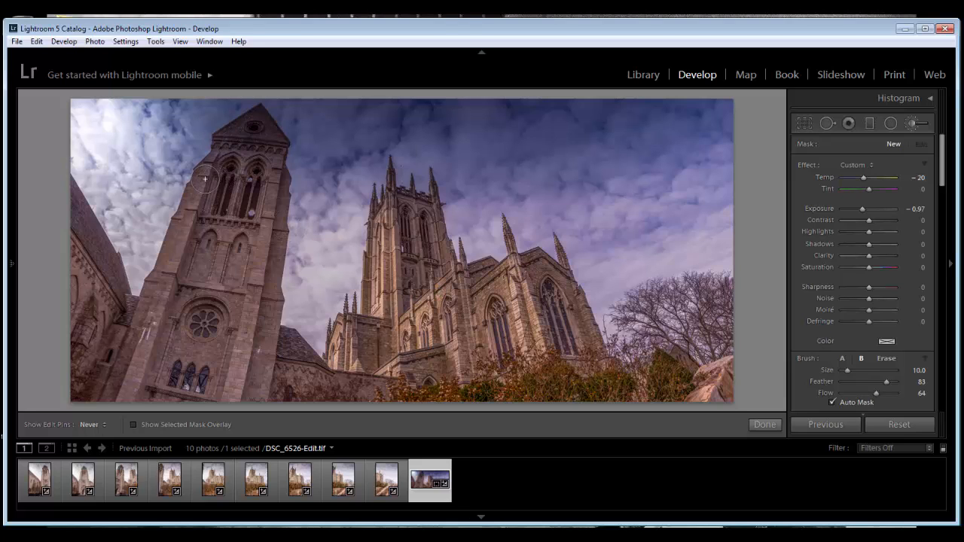
mouse_move(204, 179)
mouse_down()
mouse_move(165, 265)
mouse_move(183, 246)
mouse_move(180, 282)
mouse_move(202, 291)
mouse_up()
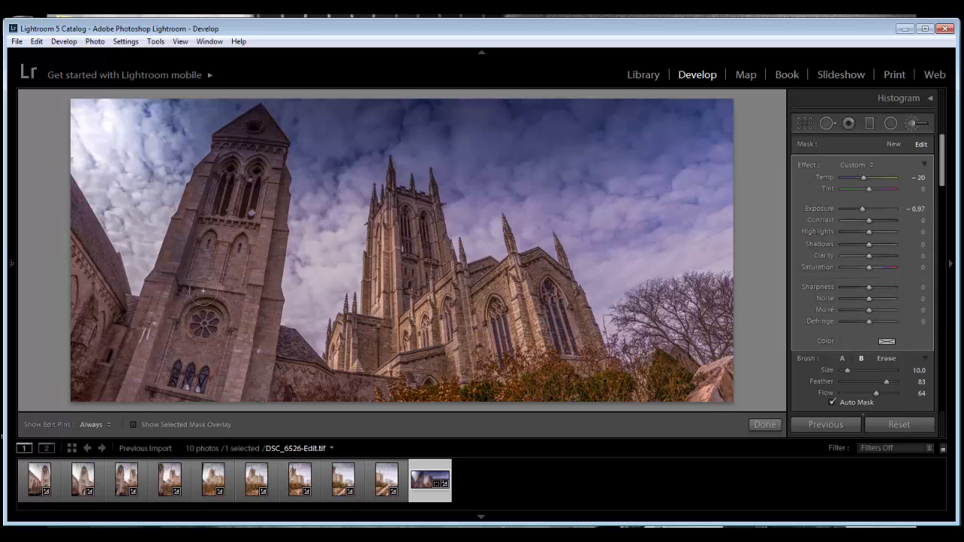
key(h)
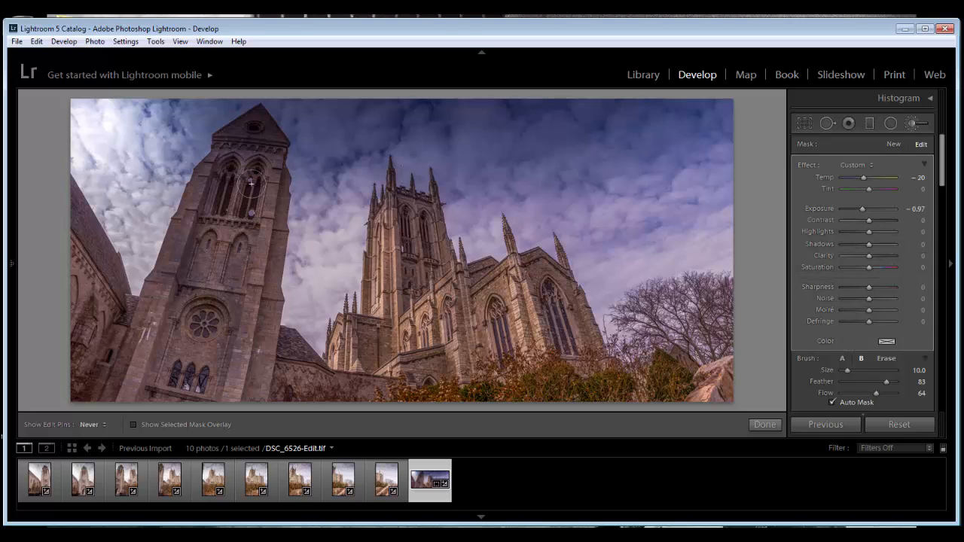
mouse_move(251, 184)
mouse_down()
mouse_move(239, 284)
mouse_move(170, 304)
mouse_move(148, 380)
mouse_move(201, 325)
mouse_move(199, 352)
mouse_move(222, 383)
mouse_move(179, 387)
mouse_move(157, 355)
mouse_move(172, 275)
mouse_move(141, 380)
mouse_up()
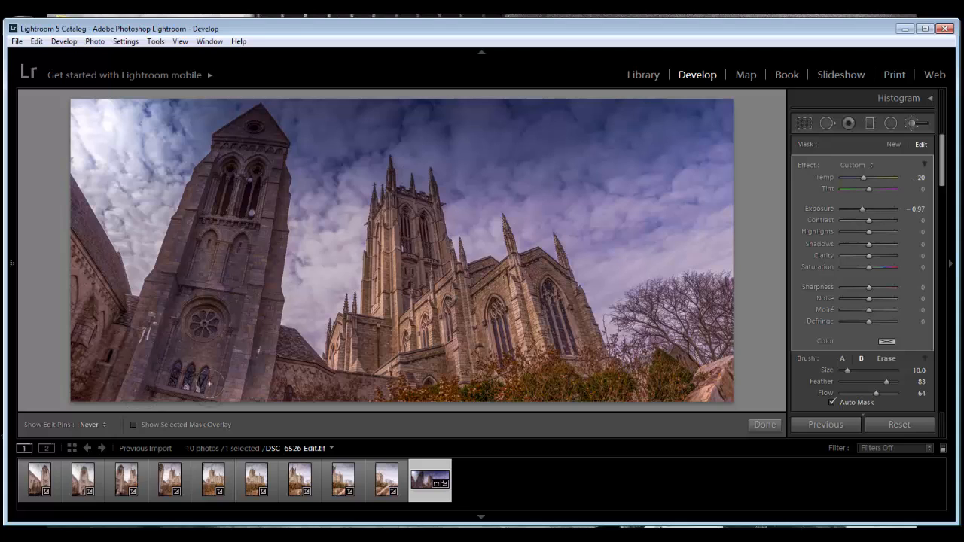
key(h)
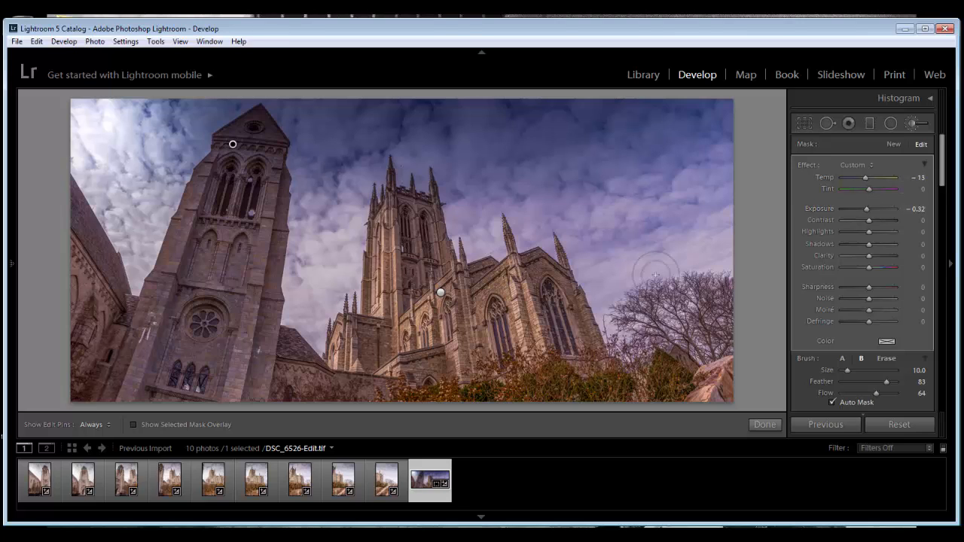
Paint warm light on the central tower's left side with a new size 7.0 brush adjustment at Temp 59, Tint 52 and Exposure 0.41.
click(893, 144)
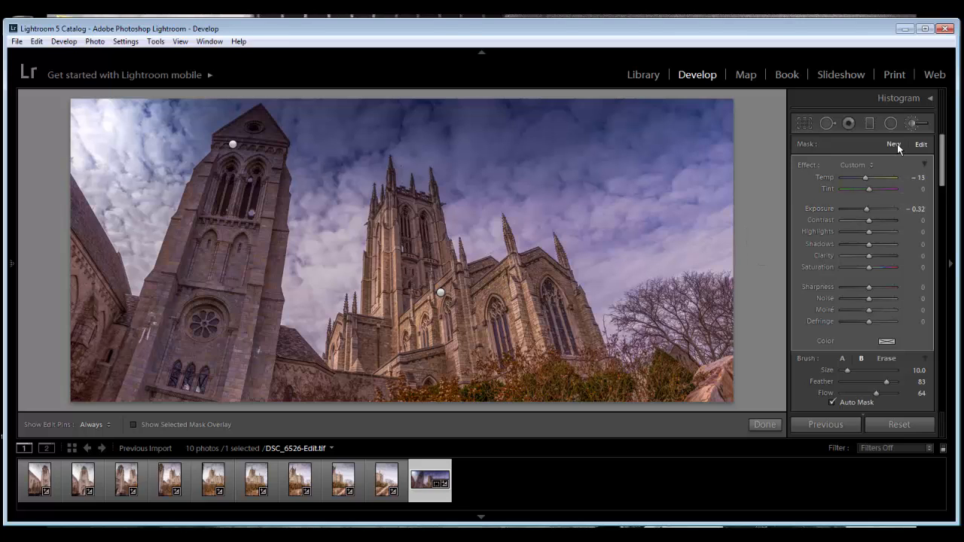
click(862, 164)
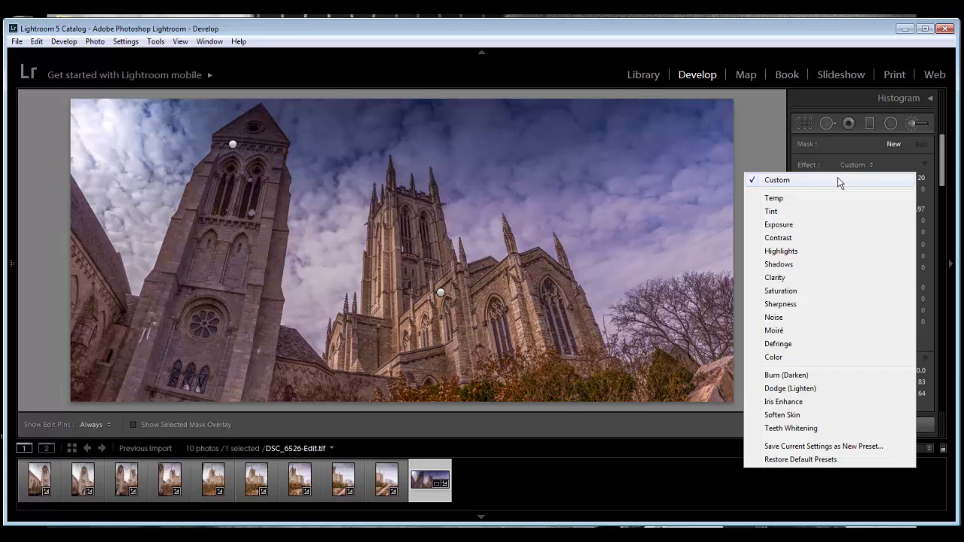
click(823, 200)
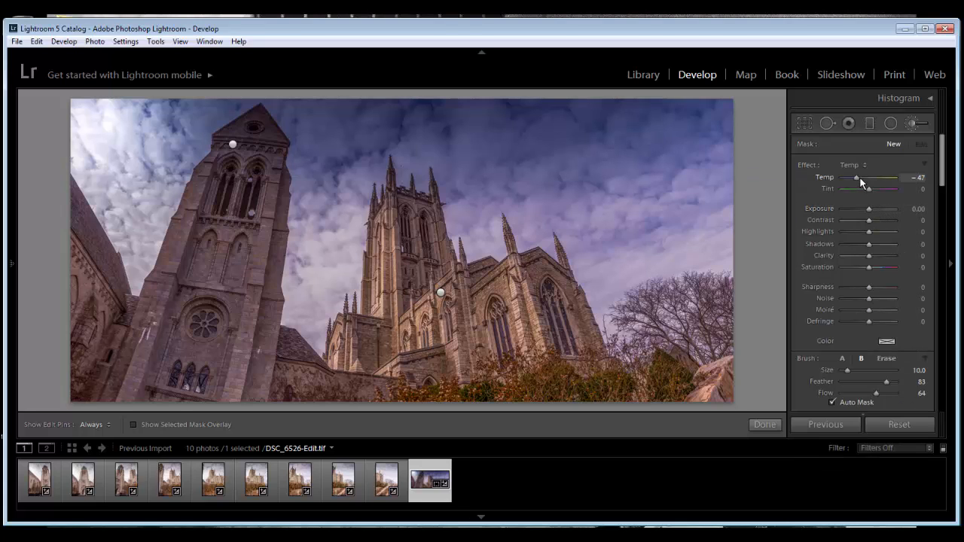
drag(859, 176, 872, 210)
scroll(381, 231, down, 2)
key(h)
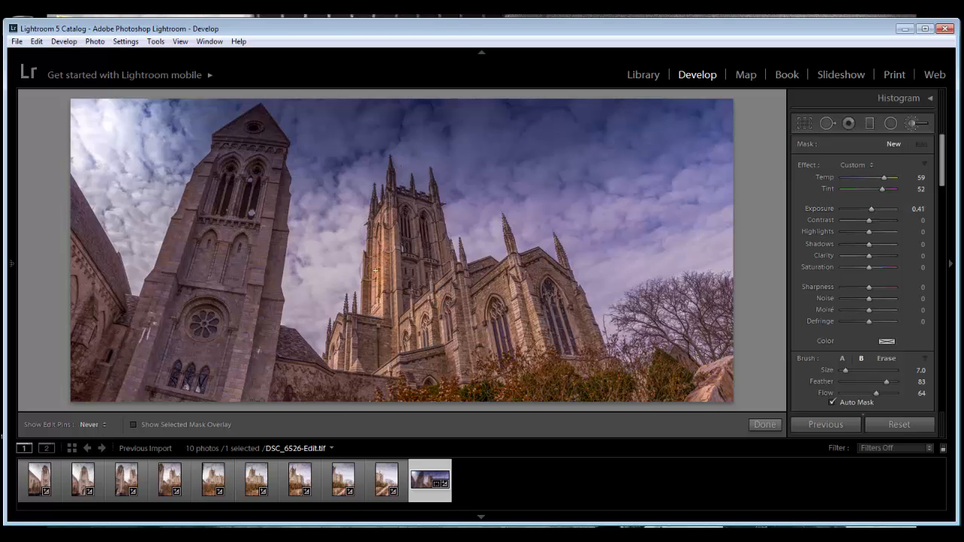
drag(375, 271, 382, 302)
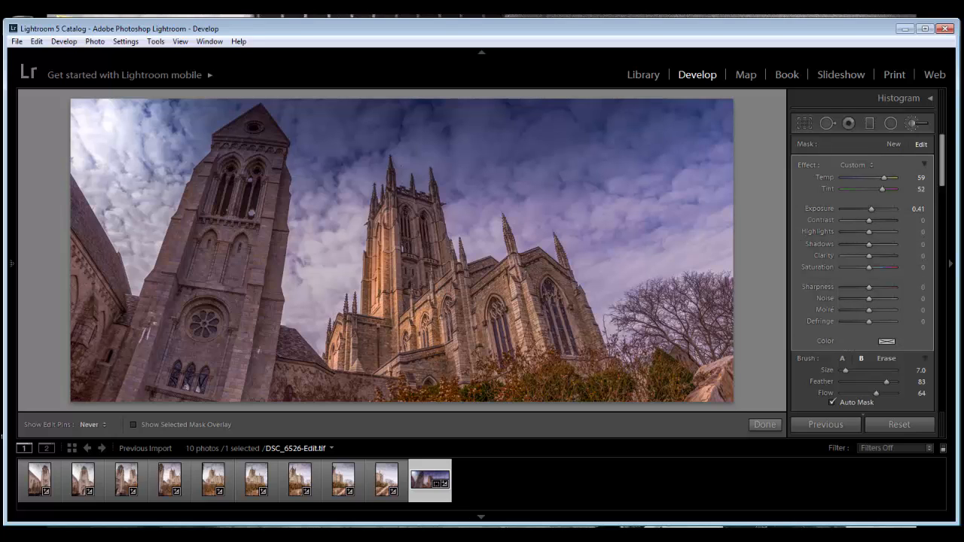
Extend the warm brush adjustment over the cathedral's lower walls and the rock at lower right, and set its Exposure to 0.32.
key(h)
key(h)
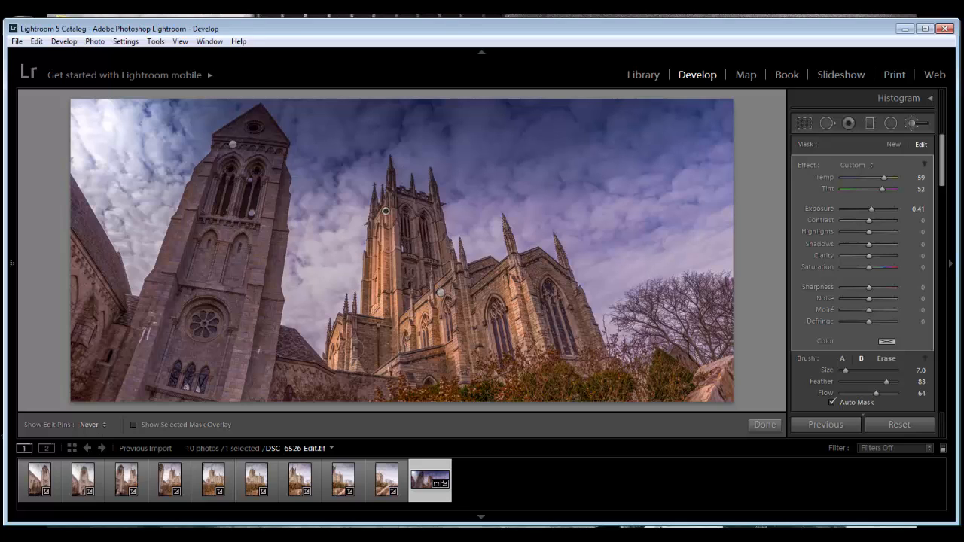
key(h)
key(h)
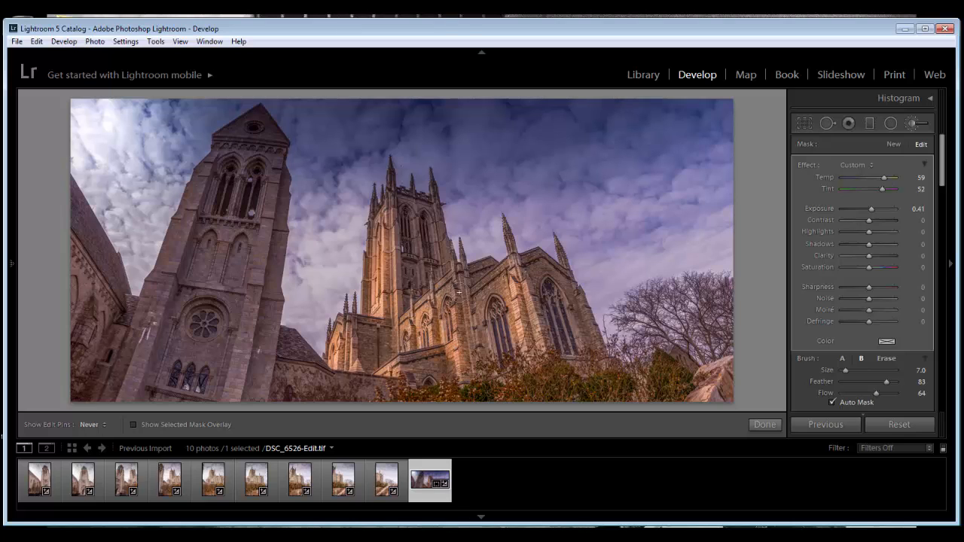
key(h)
key(h)
mouse_move(872, 209)
mouse_down()
mouse_move(881, 208)
mouse_move(872, 209)
mouse_up()
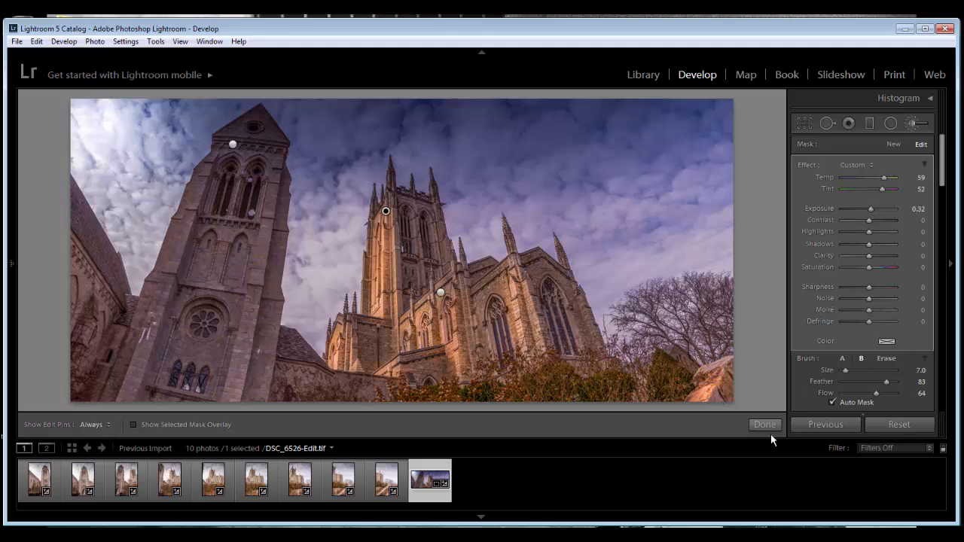
Brighten the shrubs in front of the cathedral with a new brush adjustment at Temp 0 and Tint 0, finishing at Exposure 1.24.
click(894, 144)
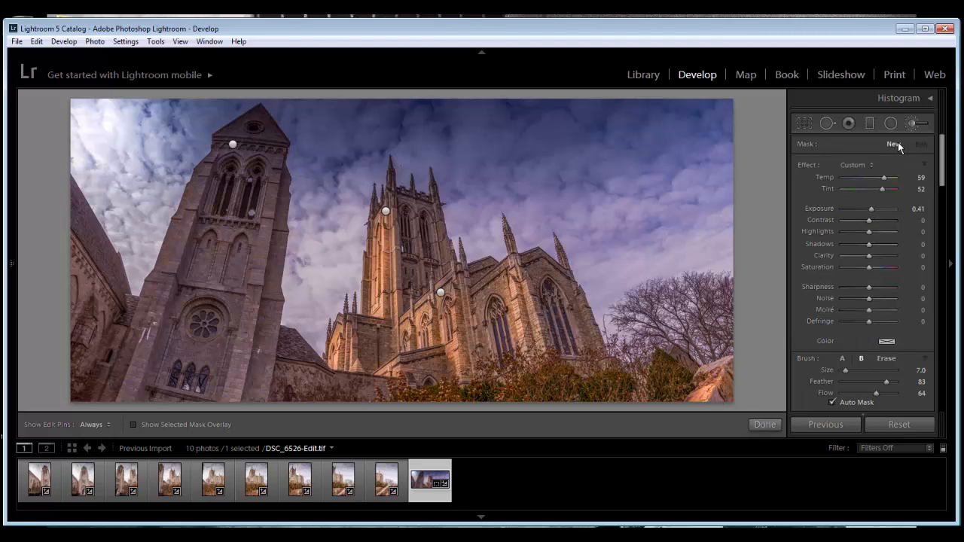
double_click(813, 165)
scroll(552, 381, up, 1)
click(873, 167)
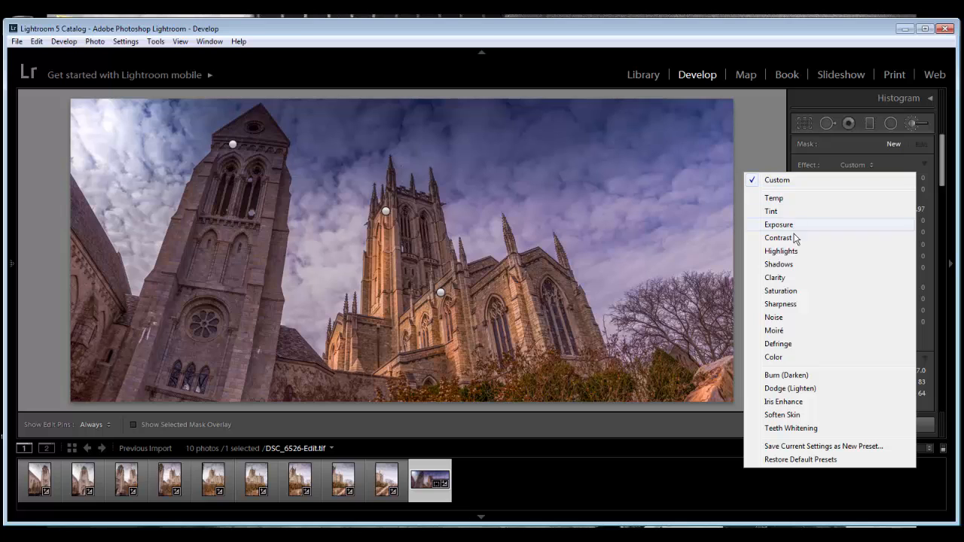
click(563, 392)
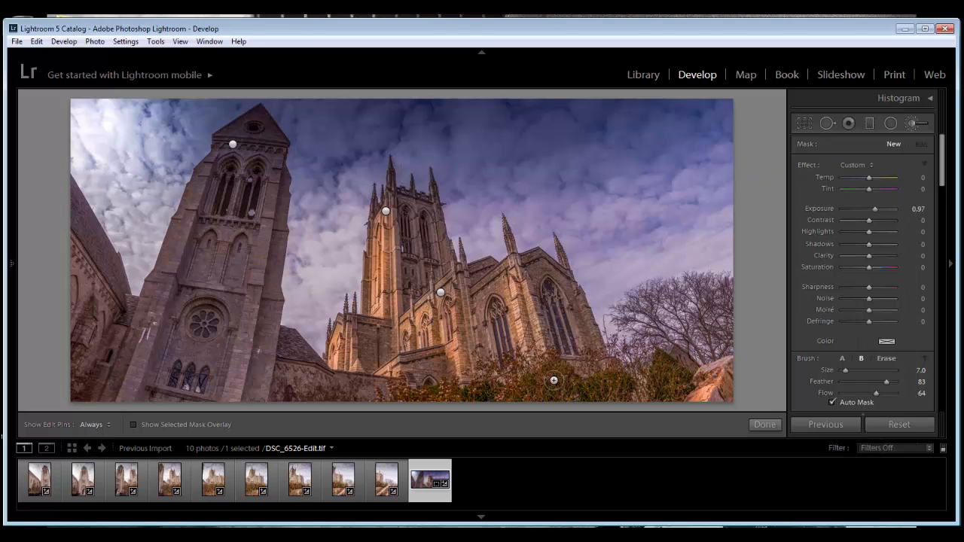
key(h)
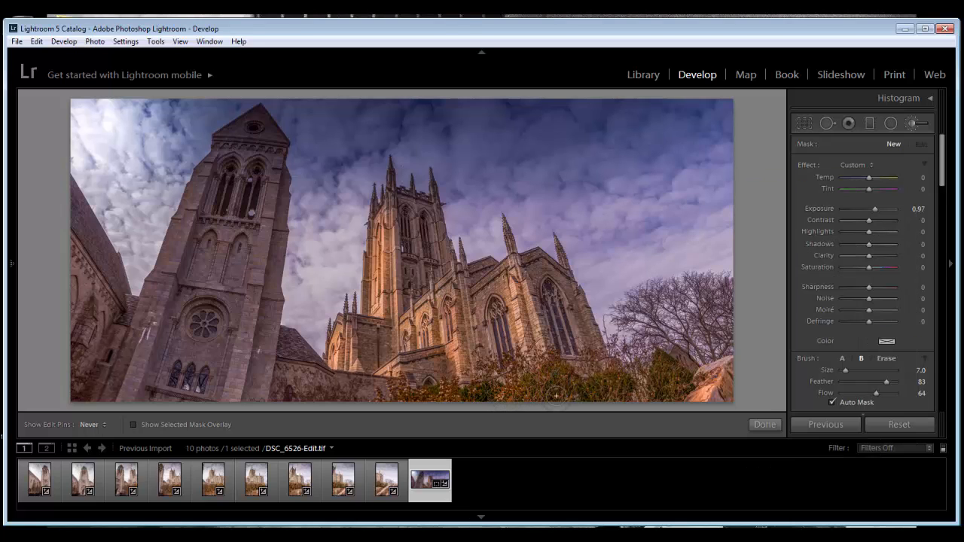
key(h)
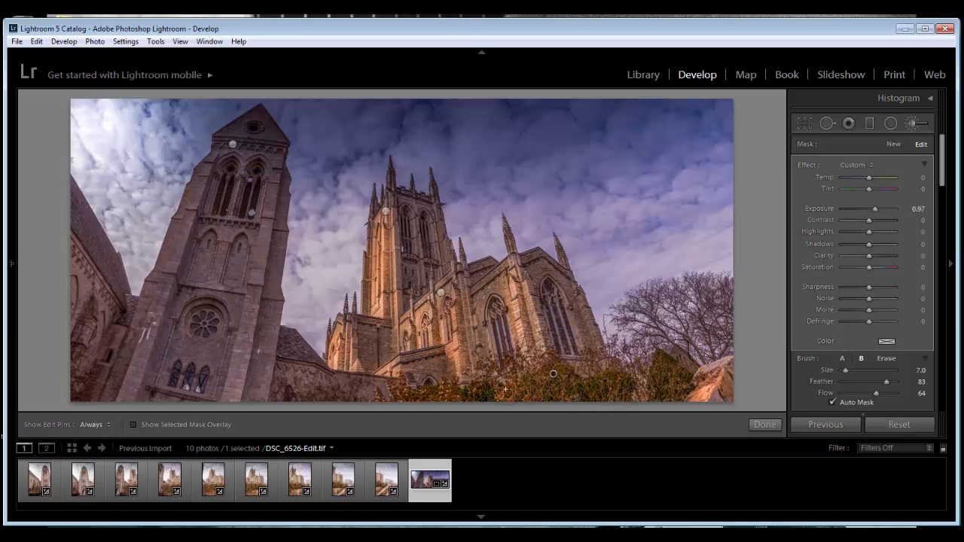
key(h)
key(h)
drag(875, 209, 875, 209)
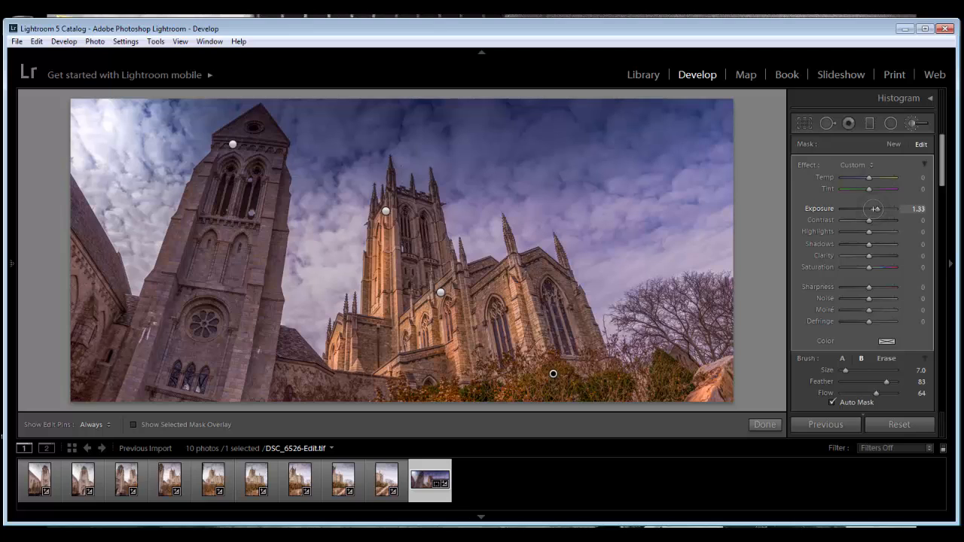
Darken the ground along the lower edge, from the shrubs to the left tower's base, with a new brush adjustment at Exposure -1.79.
click(893, 144)
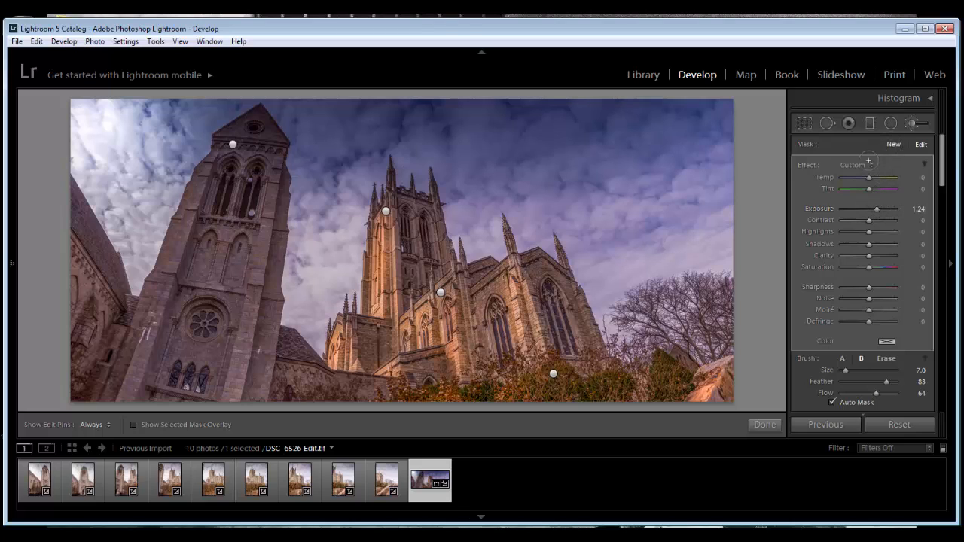
click(856, 208)
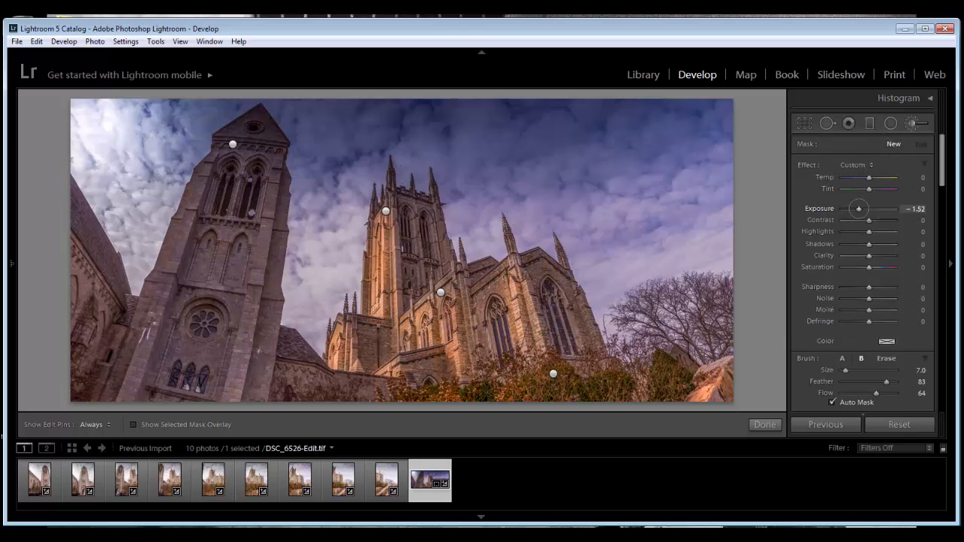
key(h)
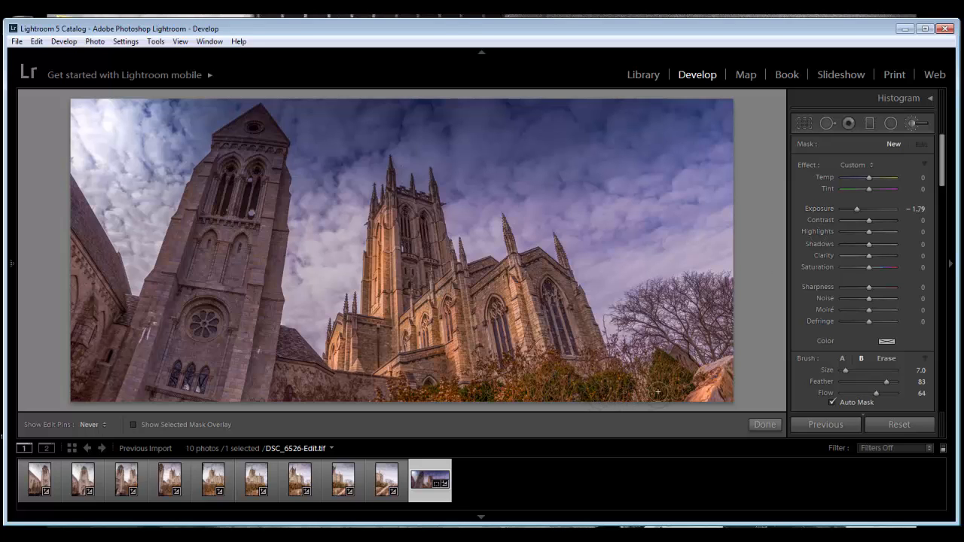
mouse_move(646, 406)
mouse_down()
mouse_move(503, 417)
mouse_move(439, 397)
mouse_move(327, 401)
mouse_move(290, 392)
mouse_move(374, 391)
mouse_move(283, 375)
mouse_move(301, 372)
mouse_move(281, 391)
mouse_up()
key(h)
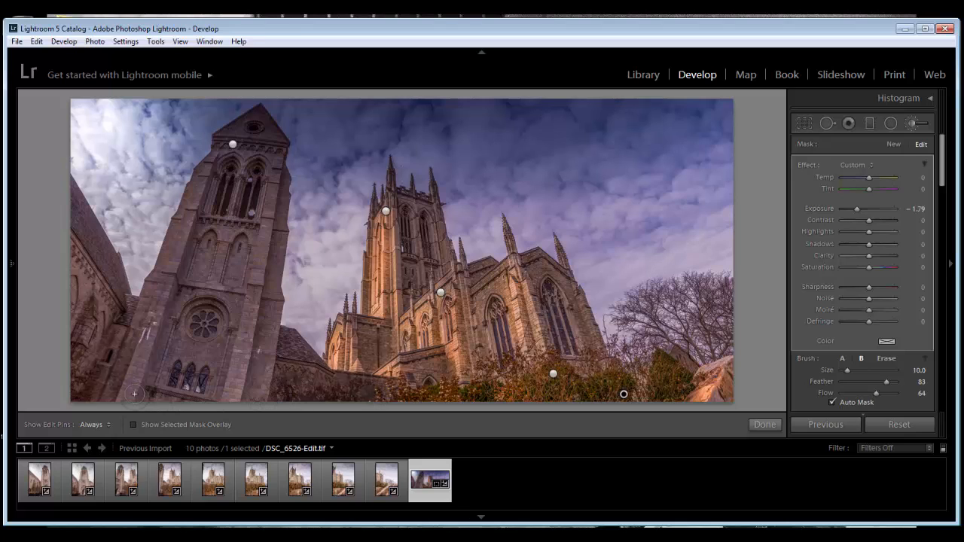
Extend the darkening brush adjustment at size 10.0 over the lower-left building and the base of the left tower.
mouse_move(134, 393)
mouse_down()
mouse_move(91, 389)
mouse_move(449, 404)
mouse_move(113, 369)
mouse_move(165, 354)
mouse_move(251, 375)
mouse_move(87, 354)
mouse_up()
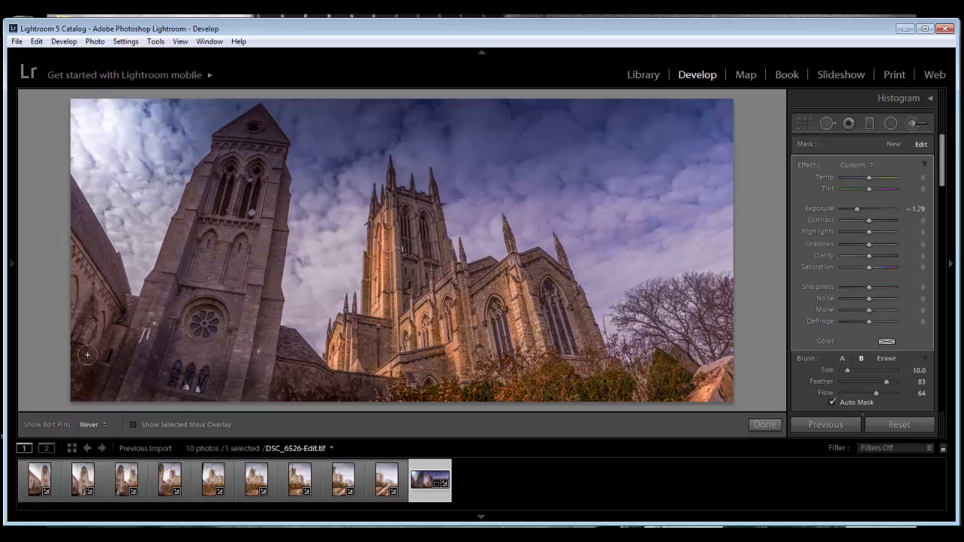
mouse_move(67, 301)
mouse_down()
mouse_move(70, 267)
mouse_move(116, 324)
mouse_move(87, 312)
mouse_move(78, 375)
mouse_move(102, 330)
mouse_move(63, 381)
mouse_move(72, 314)
mouse_move(63, 269)
mouse_move(100, 308)
mouse_move(107, 354)
mouse_up()
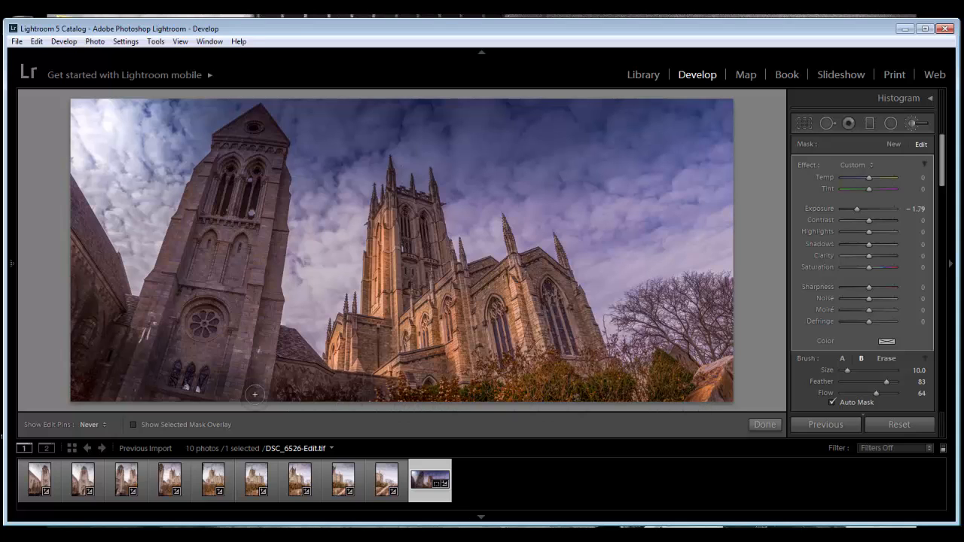
key(h)
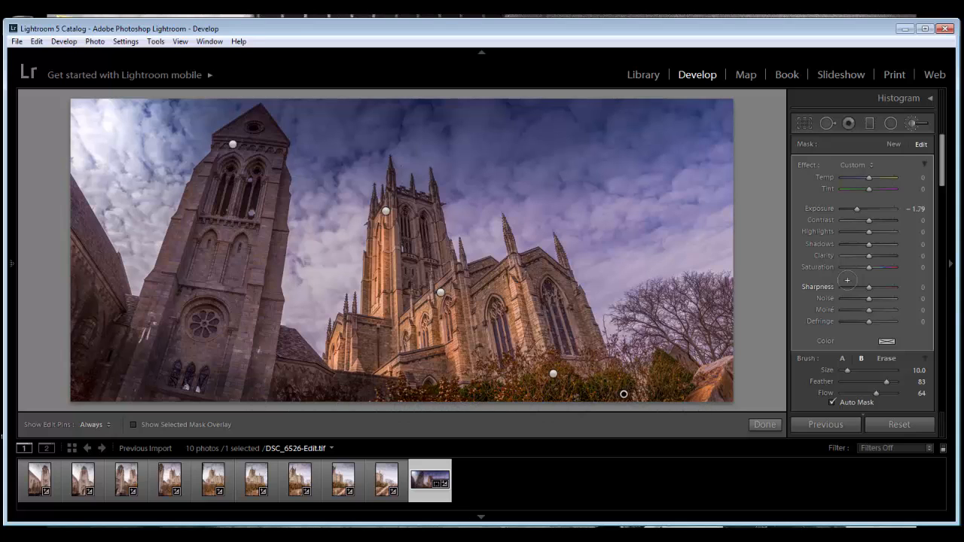
click(765, 424)
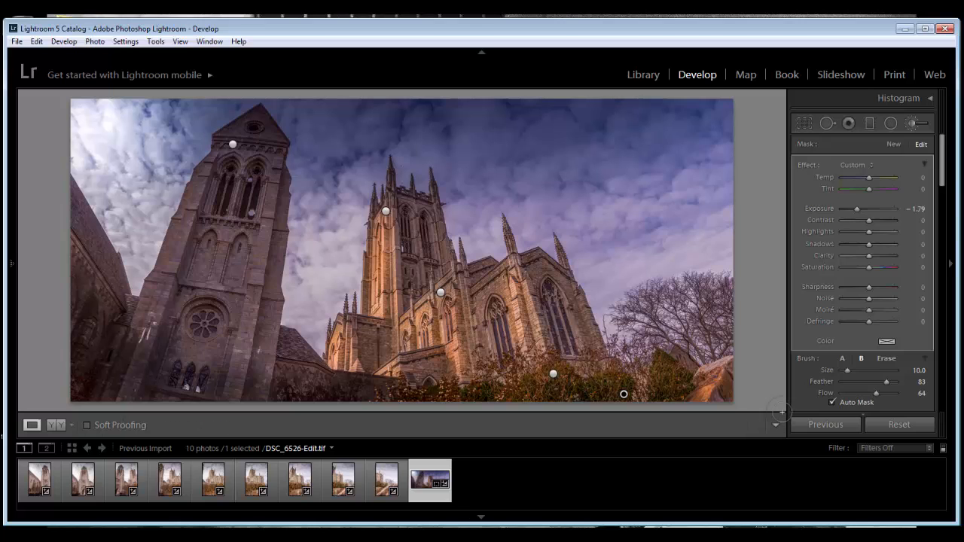
Add a post-crop vignette with the Amount set to -33.
drag(939, 169, 946, 334)
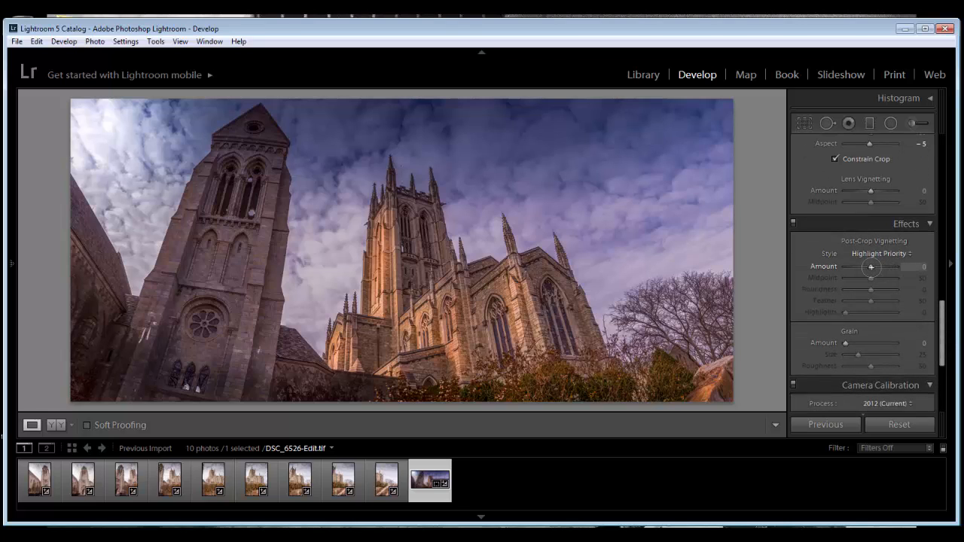
drag(869, 266, 862, 267)
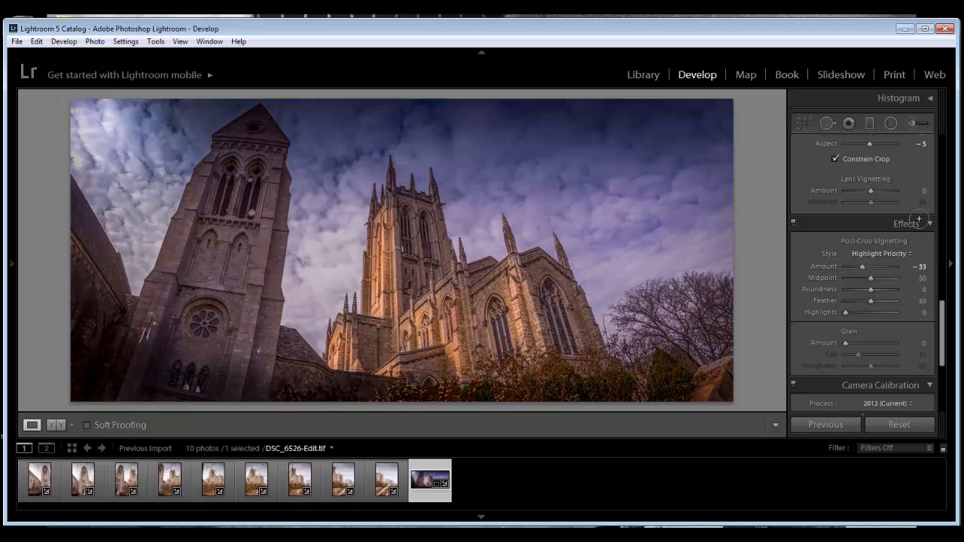
Create a new elliptical radial filter, tilt it diagonally and position it over the left tower.
click(890, 123)
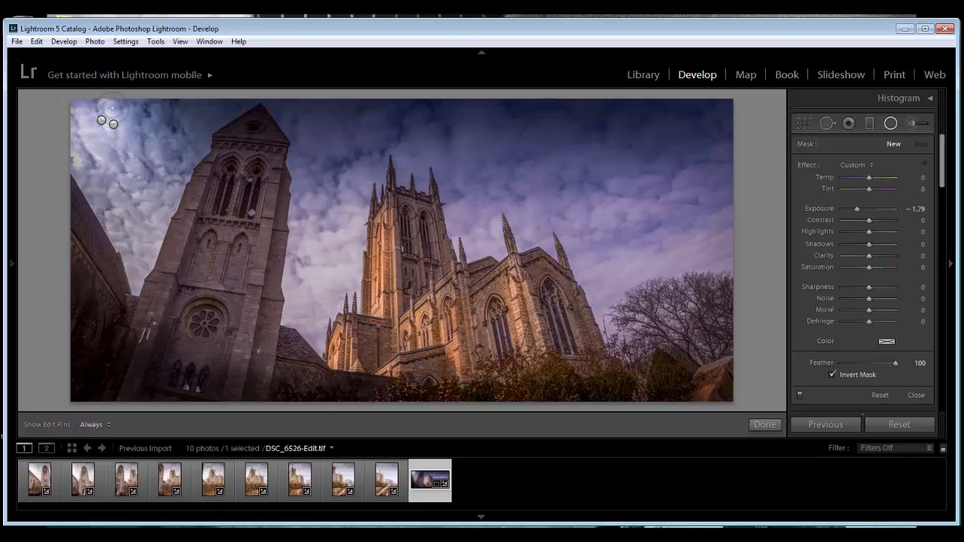
drag(270, 202, 335, 197)
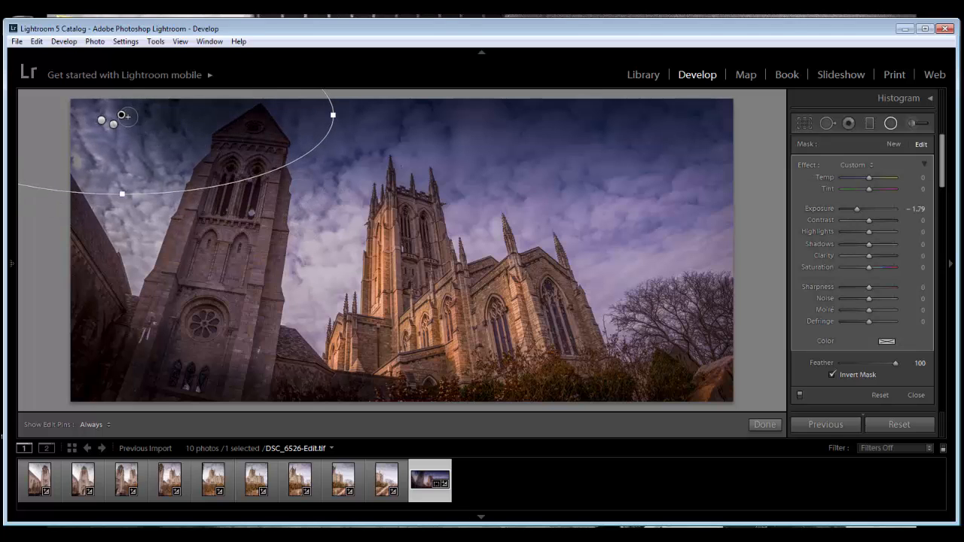
drag(122, 115, 272, 240)
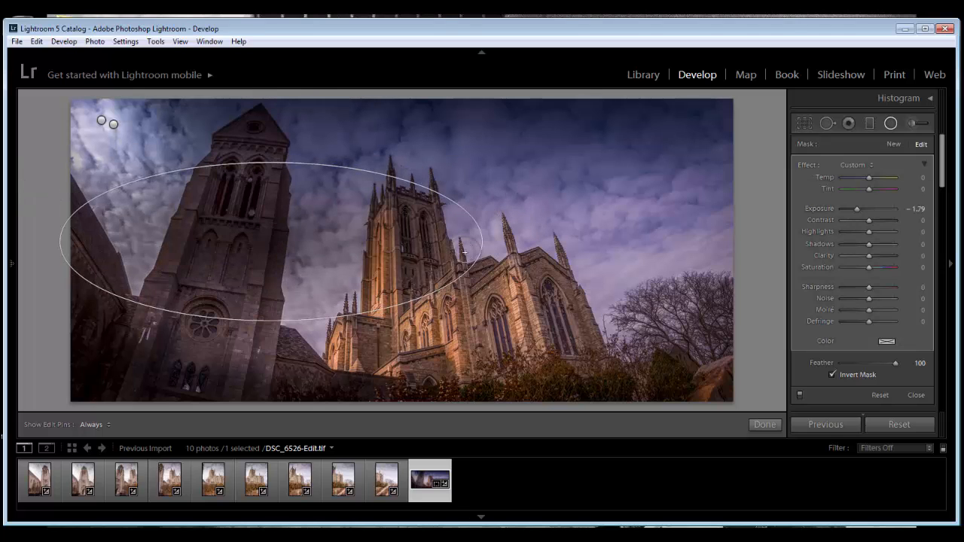
drag(490, 260, 461, 335)
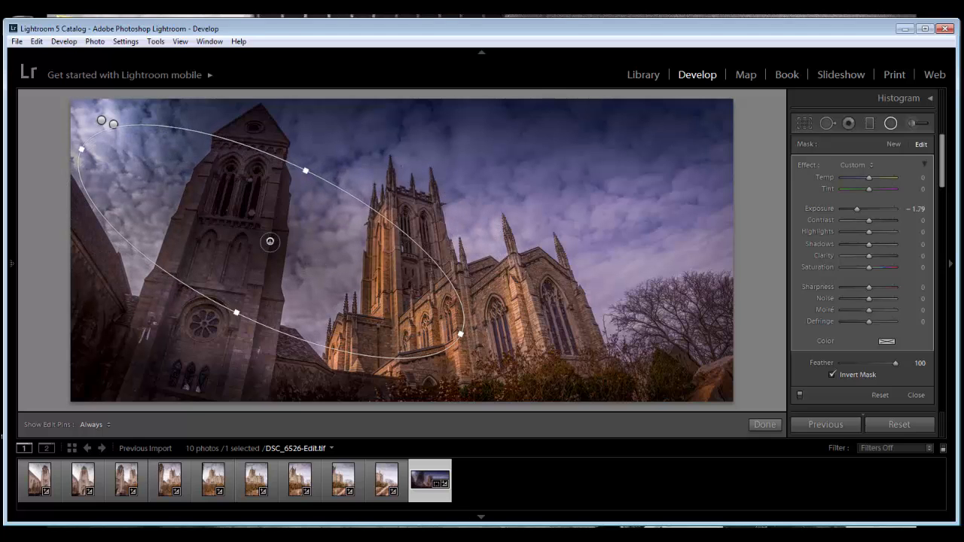
drag(270, 241, 243, 205)
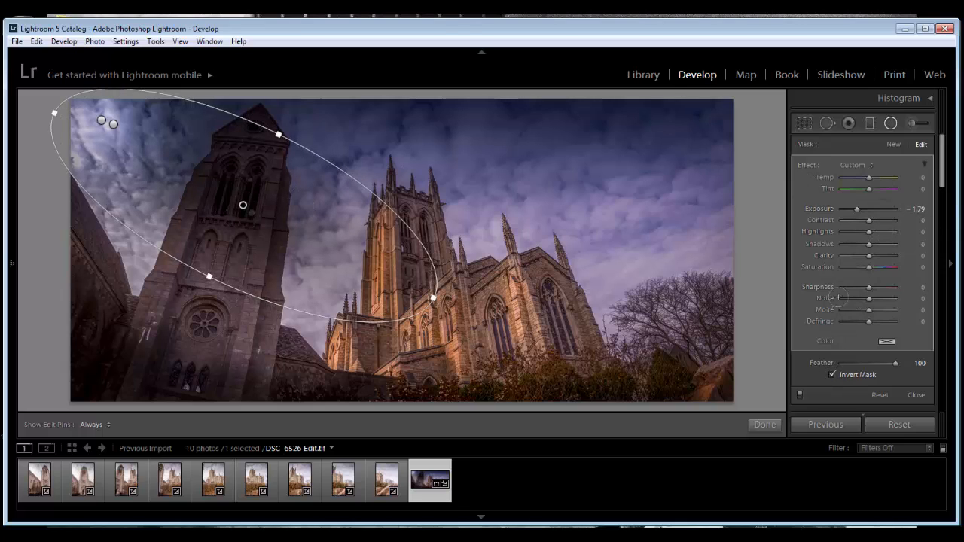
Stretch the radial filter diagonally across the cathedral to the shrubs, widen it, and finish it at Temp 20, Tint 26 and Exposure 1.06.
drag(857, 208, 879, 208)
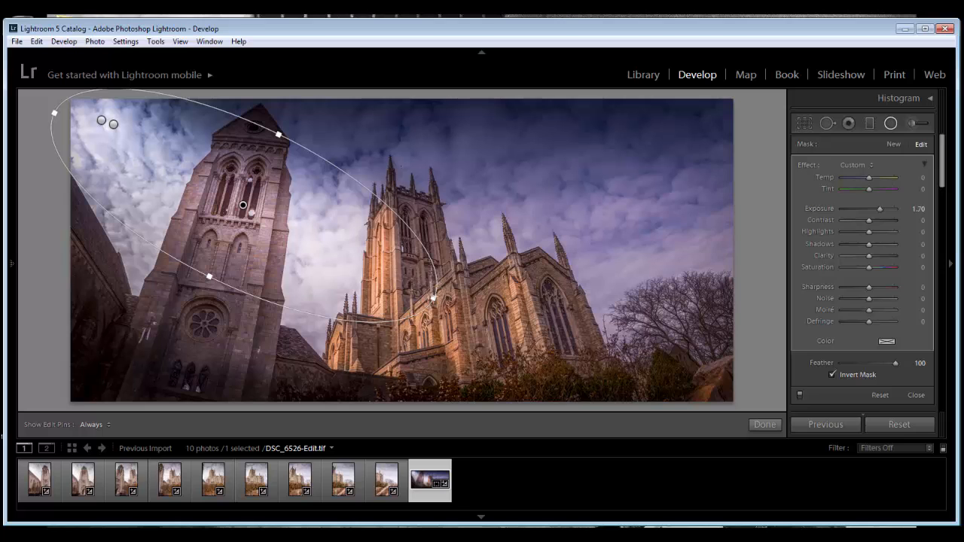
drag(433, 298, 641, 400)
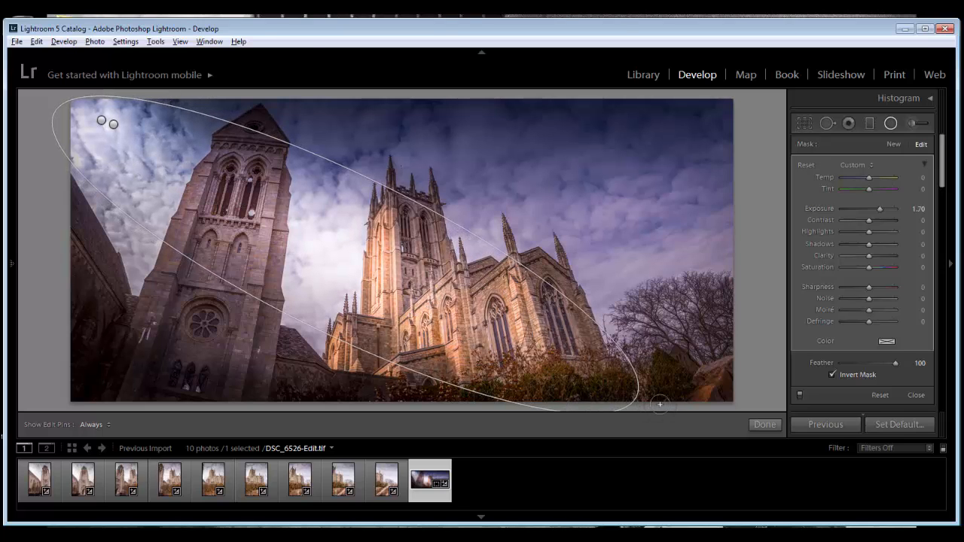
drag(380, 183, 386, 173)
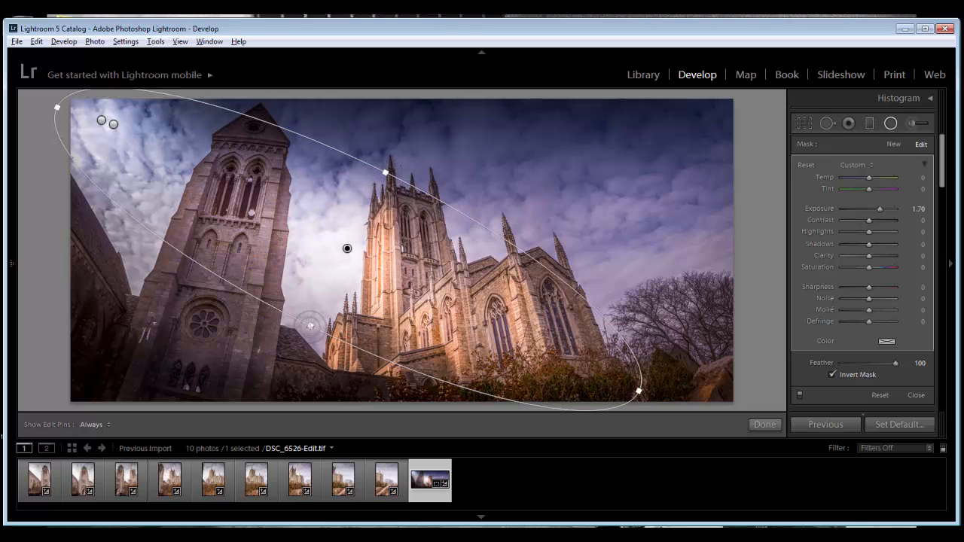
drag(310, 325, 306, 334)
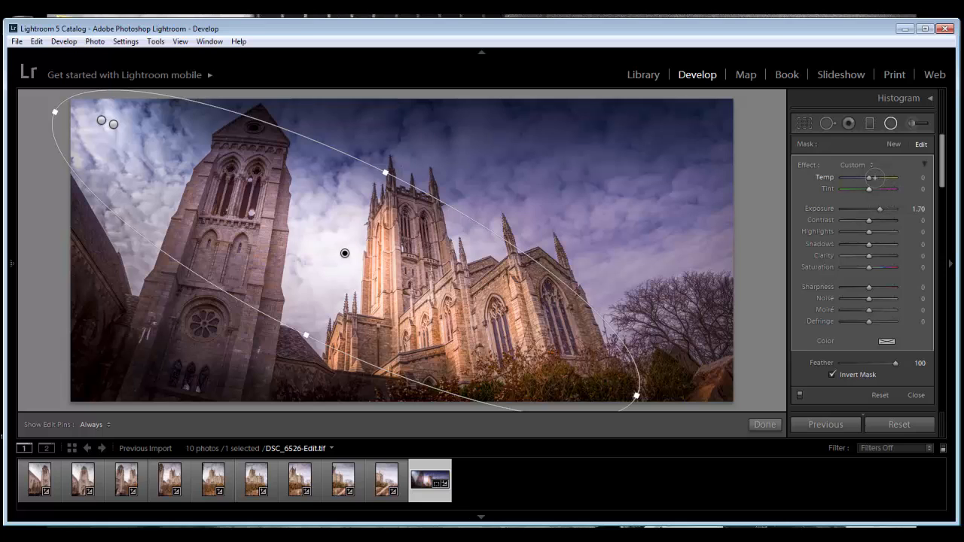
drag(875, 176, 874, 208)
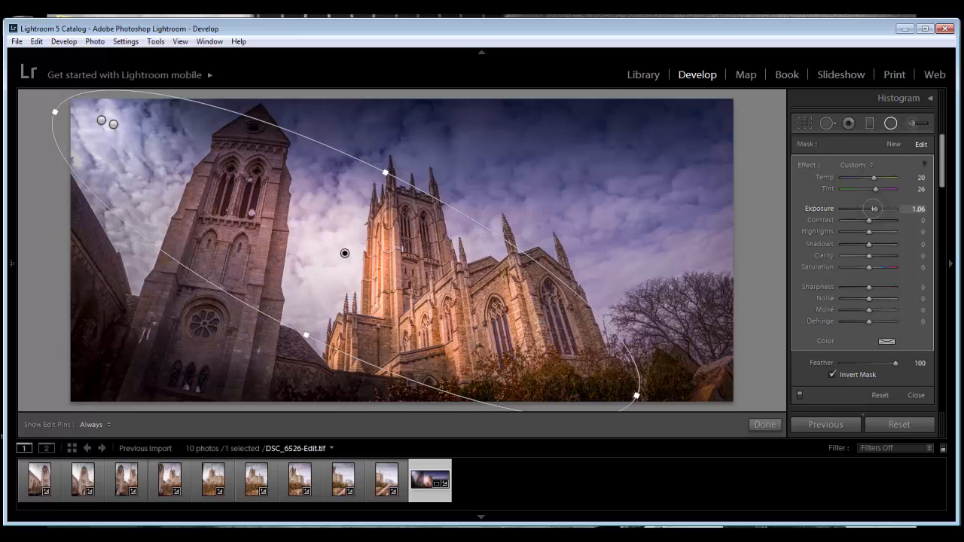
click(764, 424)
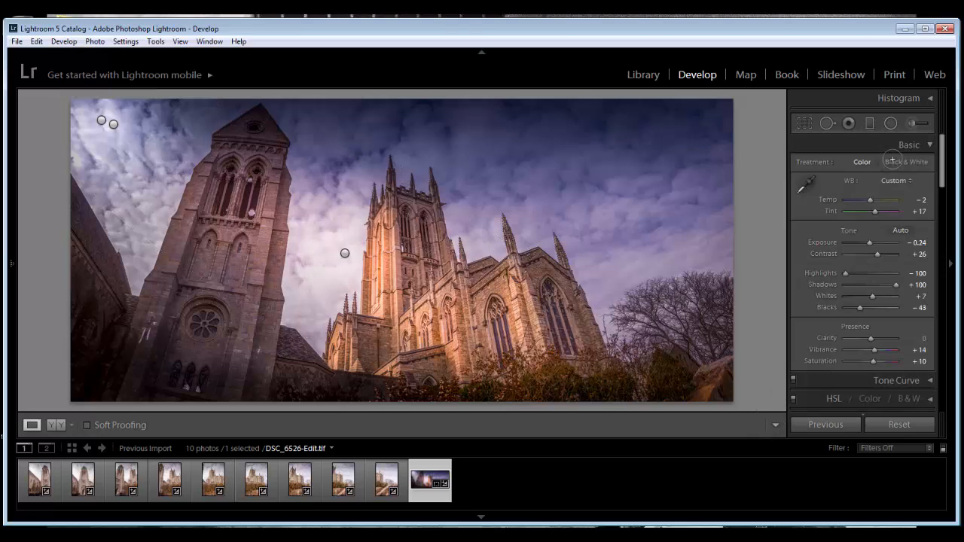
Add local clarity to the buildings, starting at the left tower, with a new size 8.0 brush adjustment at Clarity 10.
click(911, 122)
click(857, 165)
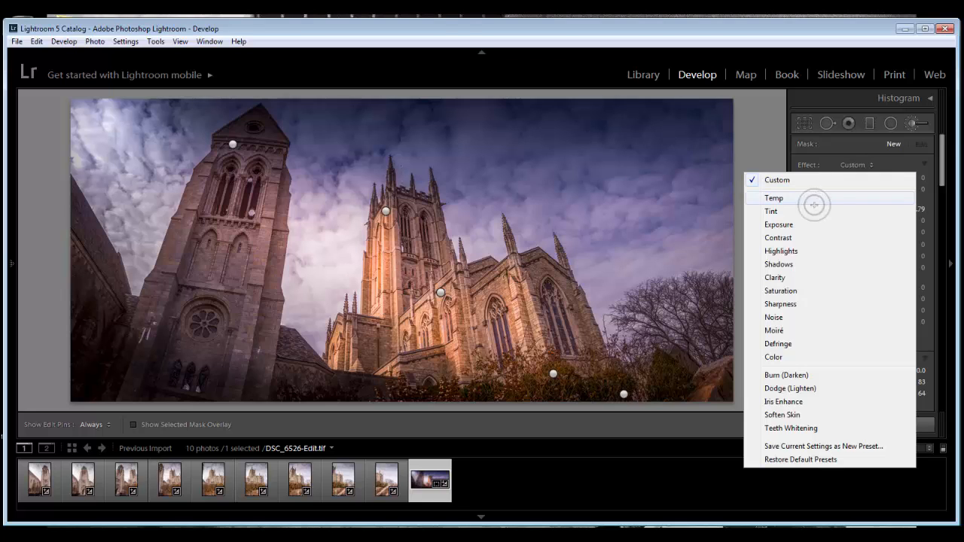
click(775, 277)
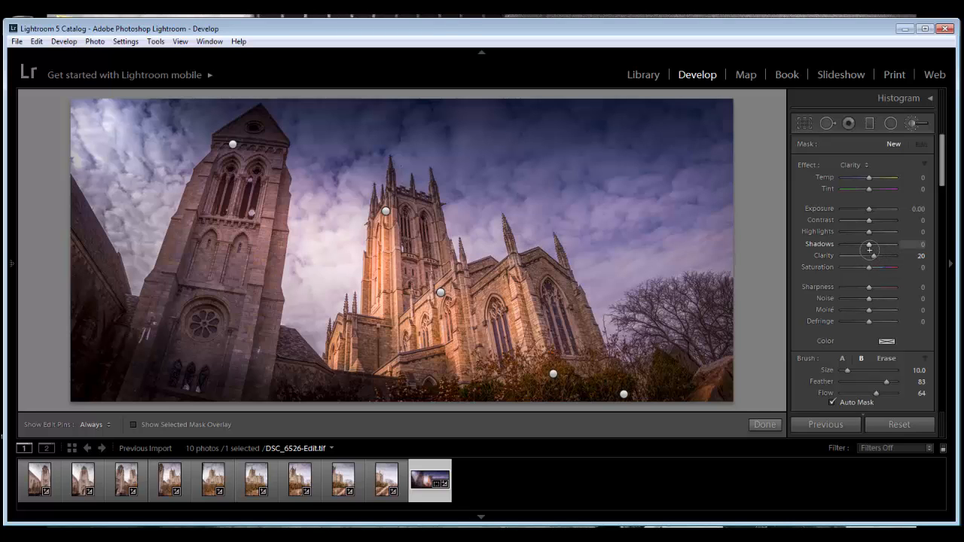
drag(874, 256, 871, 256)
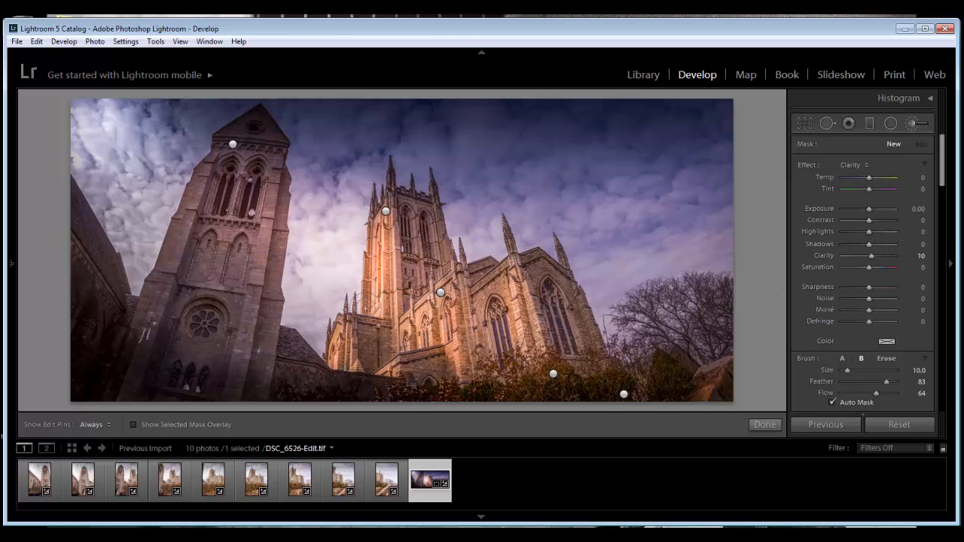
scroll(373, 301, down, 2)
key(h)
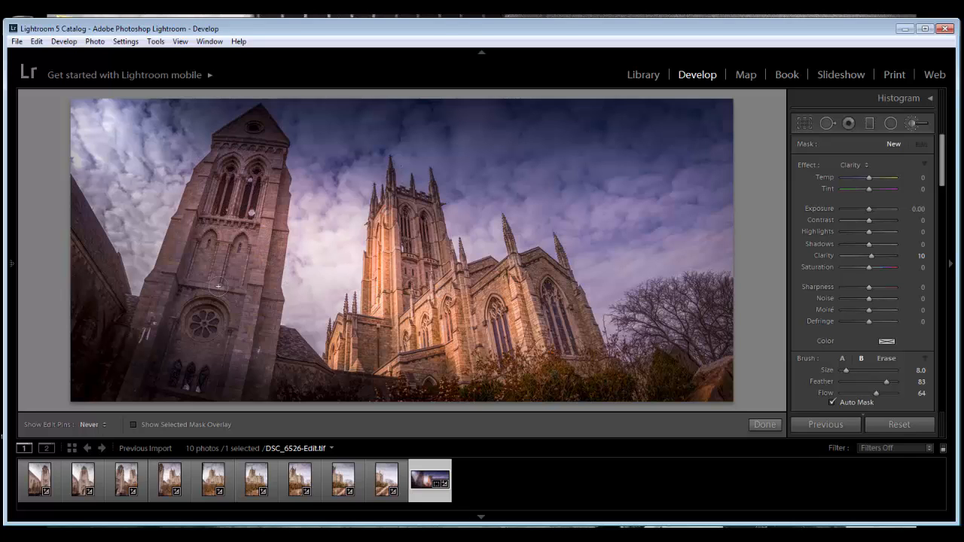
drag(196, 319, 205, 324)
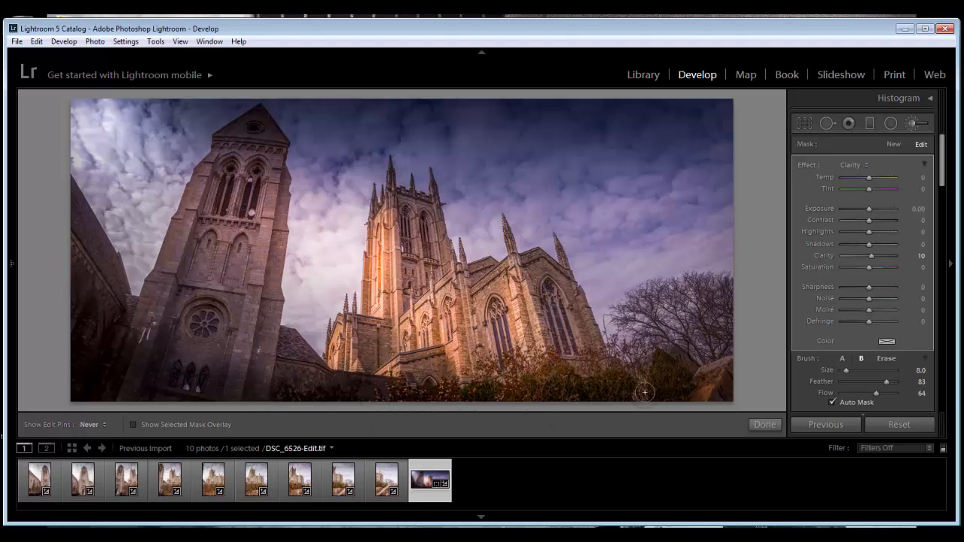
click(764, 425)
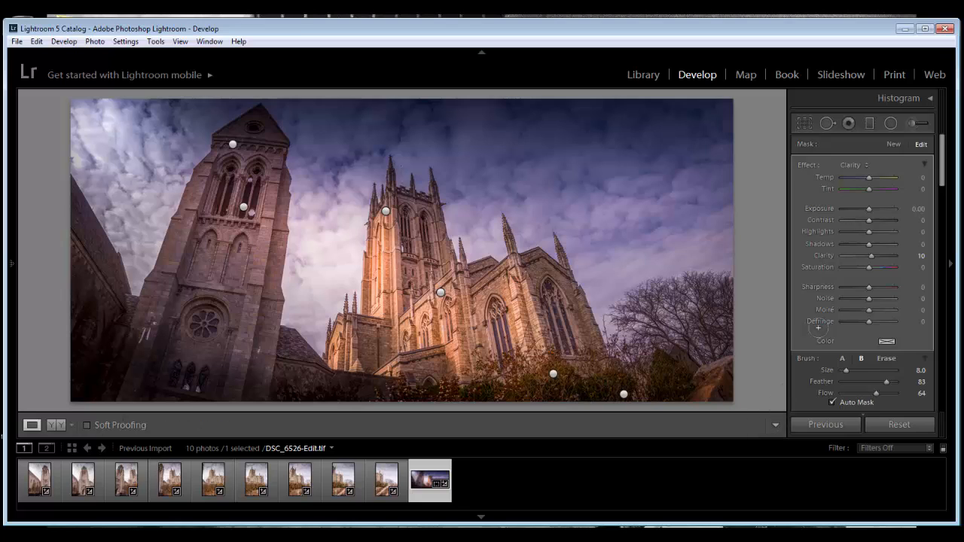
Brighten the sky at upper left with a new size 8.0 brush adjustment using the Exposure effect, finishing at Exposure 0.78.
click(911, 123)
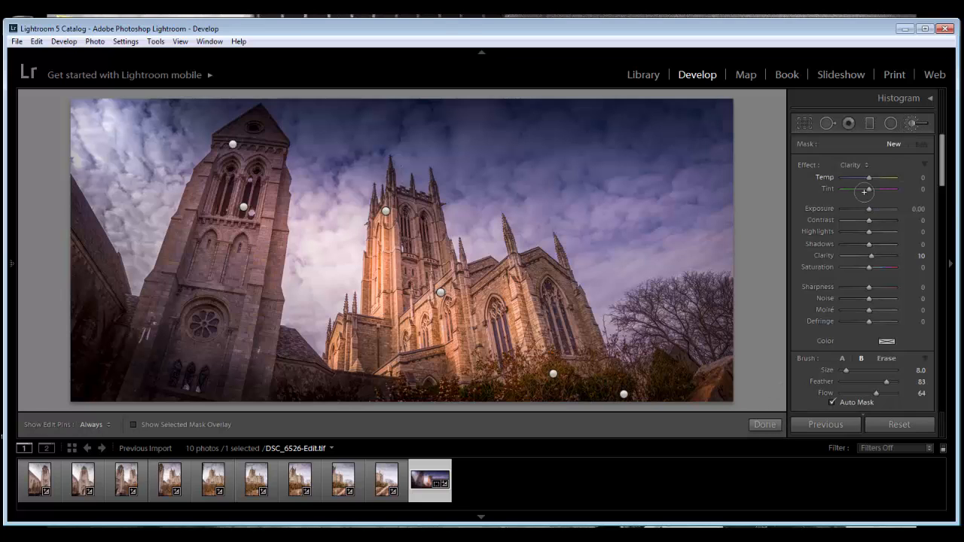
click(856, 164)
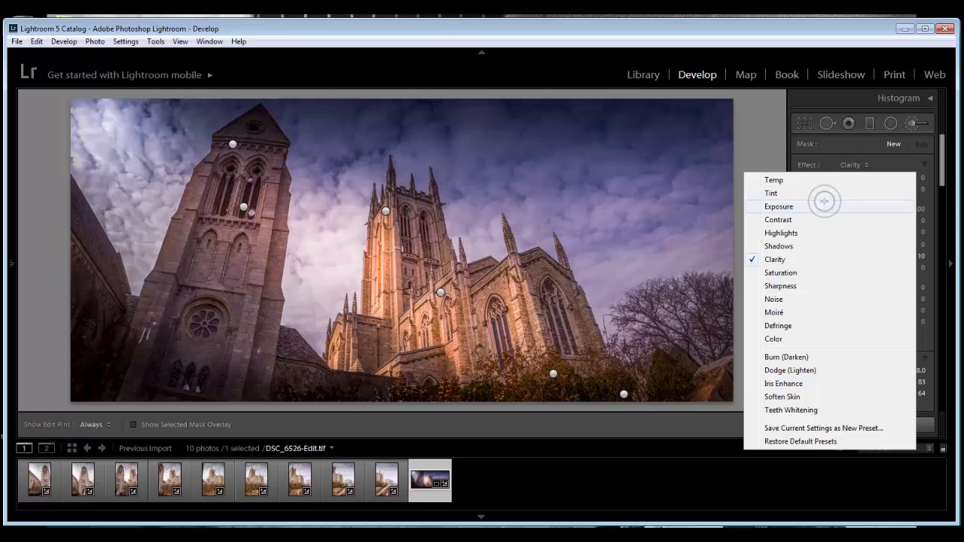
click(823, 205)
drag(872, 210, 875, 209)
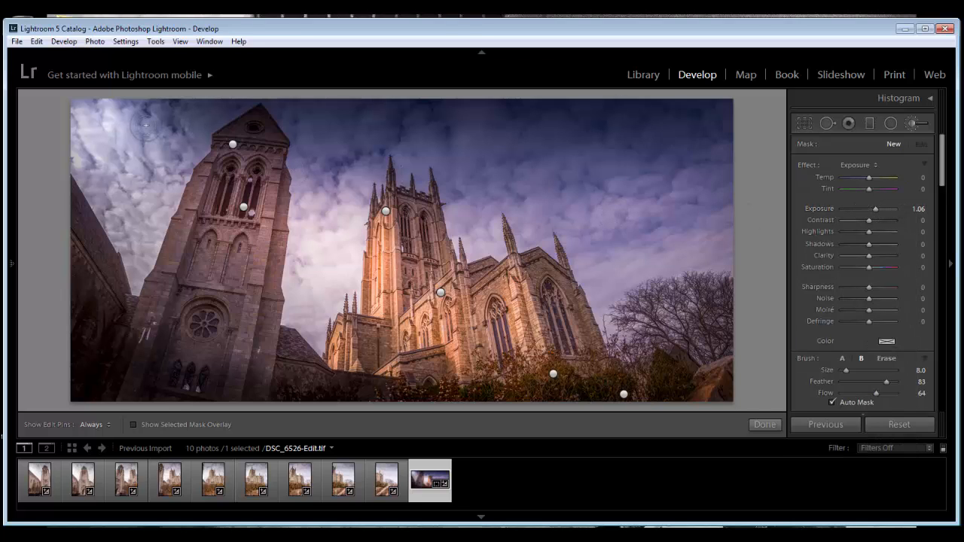
key(h)
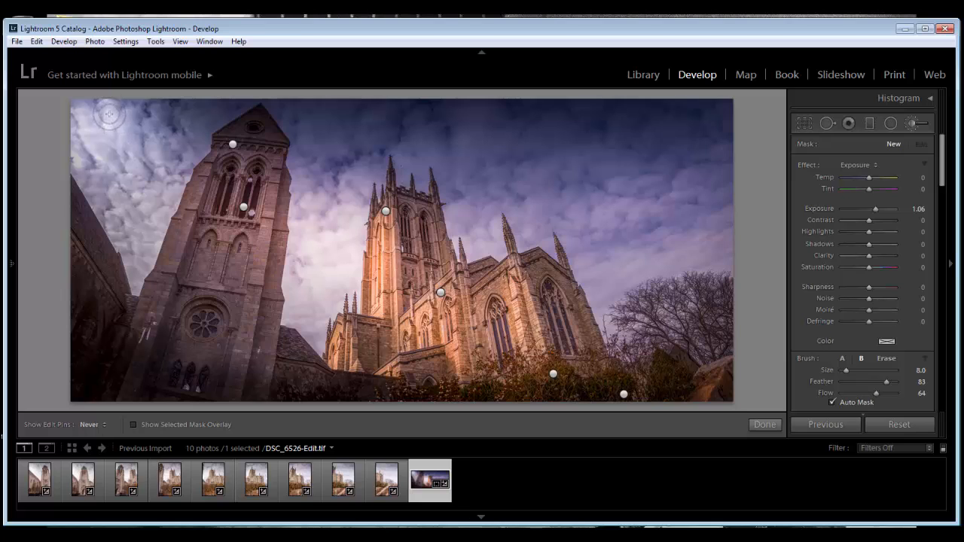
mouse_move(98, 143)
mouse_down()
mouse_move(127, 151)
mouse_move(158, 168)
mouse_up()
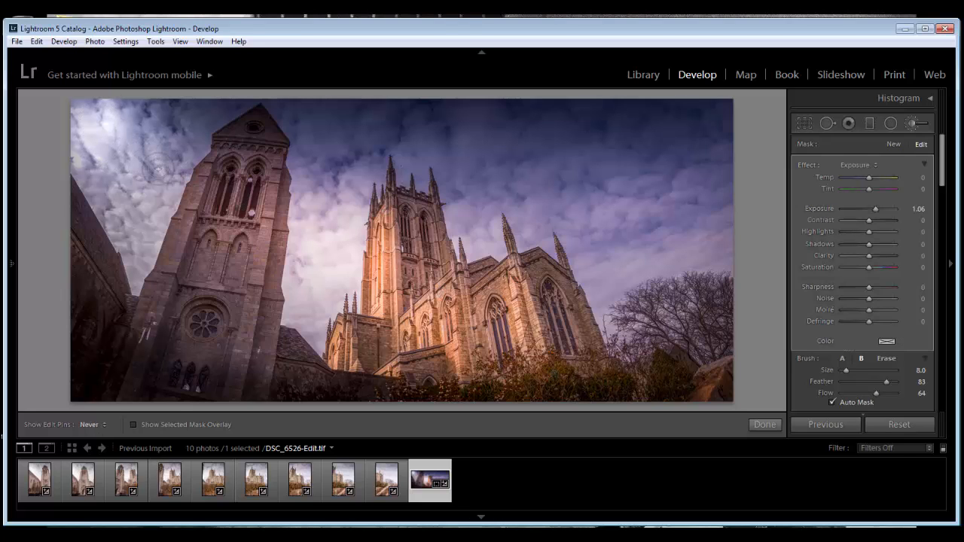
key(h)
key(h)
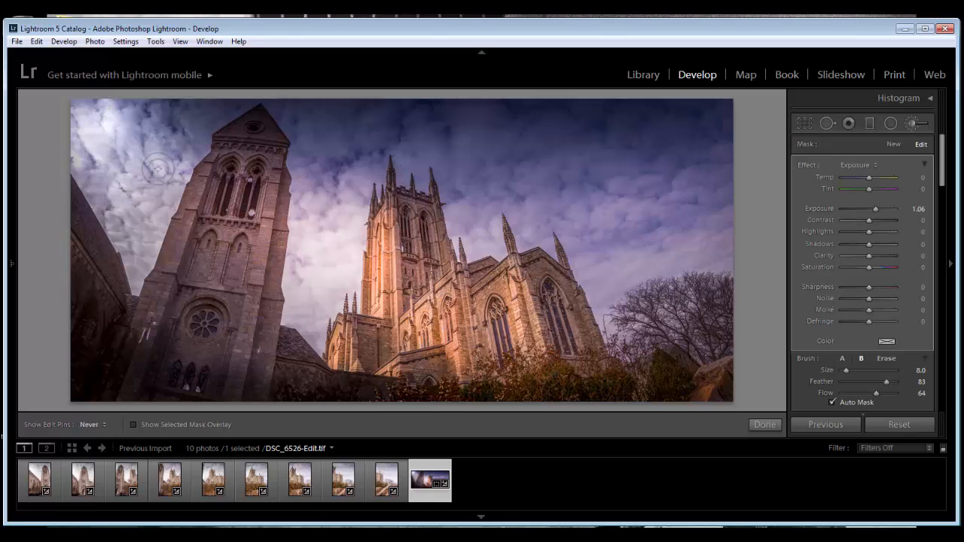
key(h)
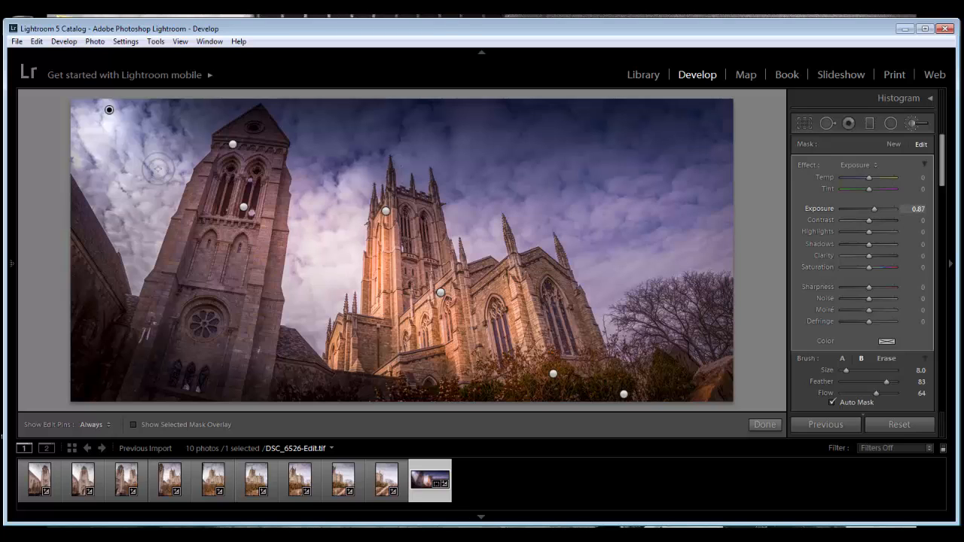
click(764, 424)
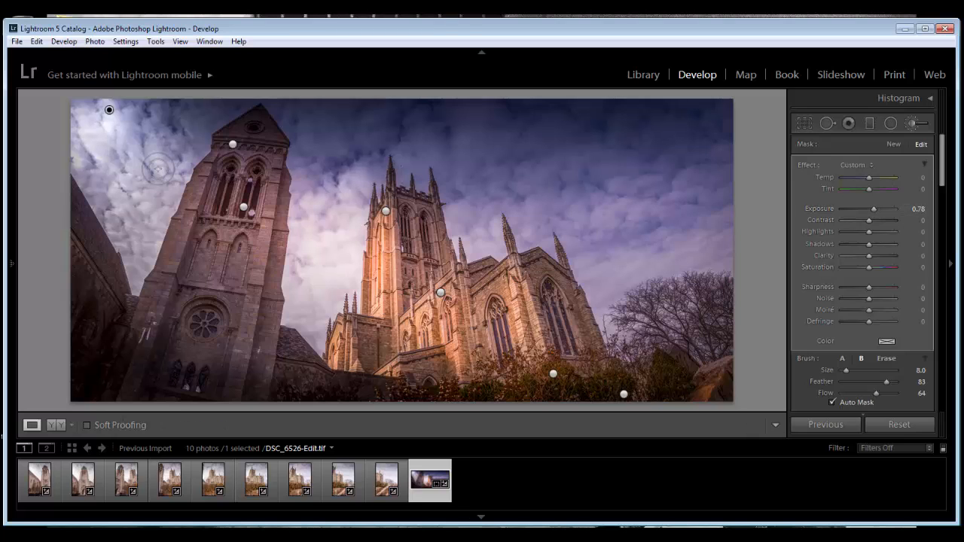